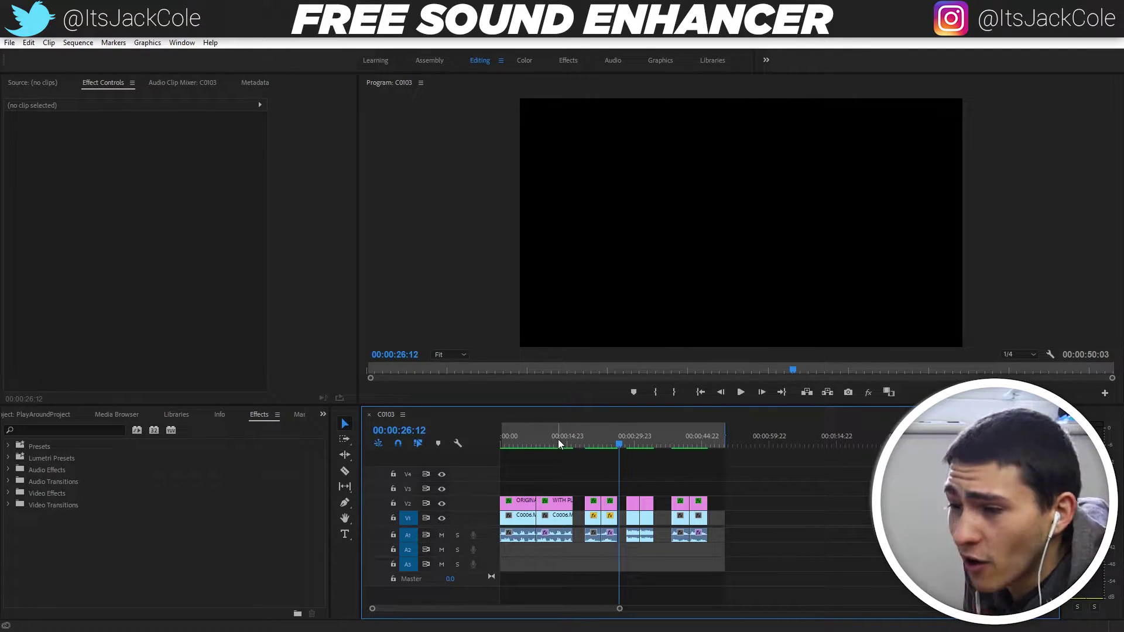
Step: Play the first comparison from the sequence start, through the ORIGINAL and WITH PLUGIN clips of the man holding a microphone
drag(559, 443, 498, 444)
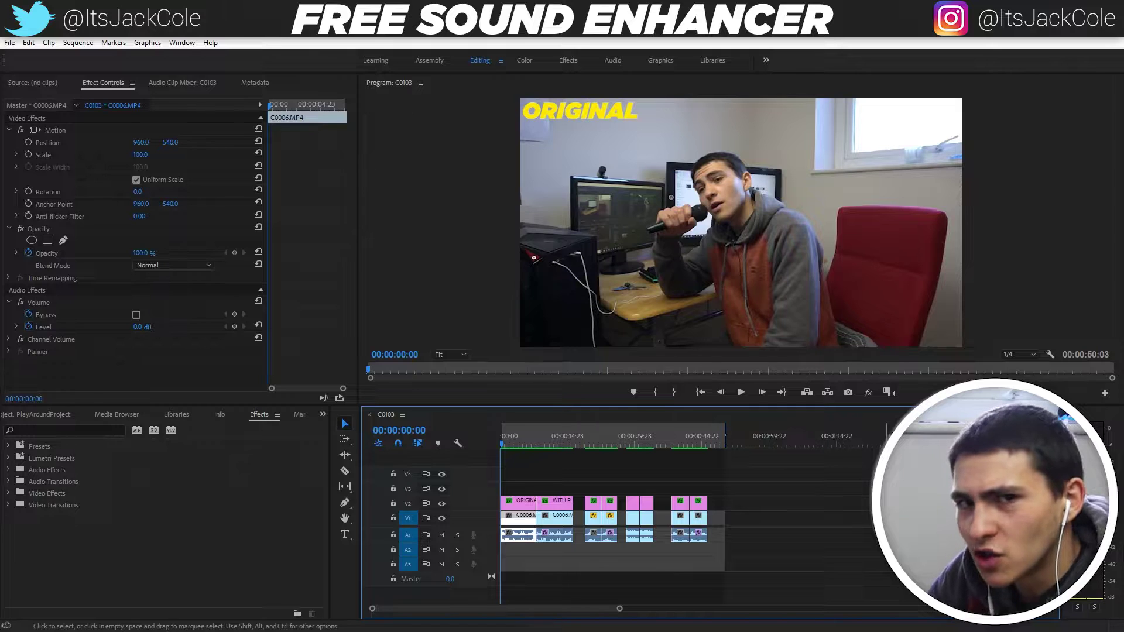
key(space)
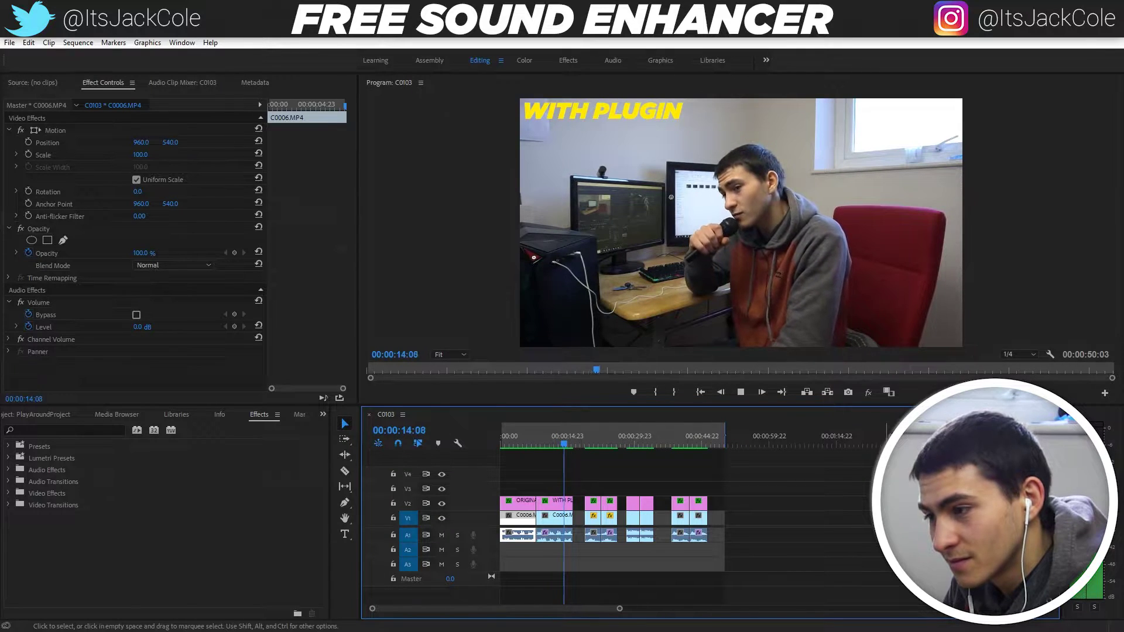
key(space)
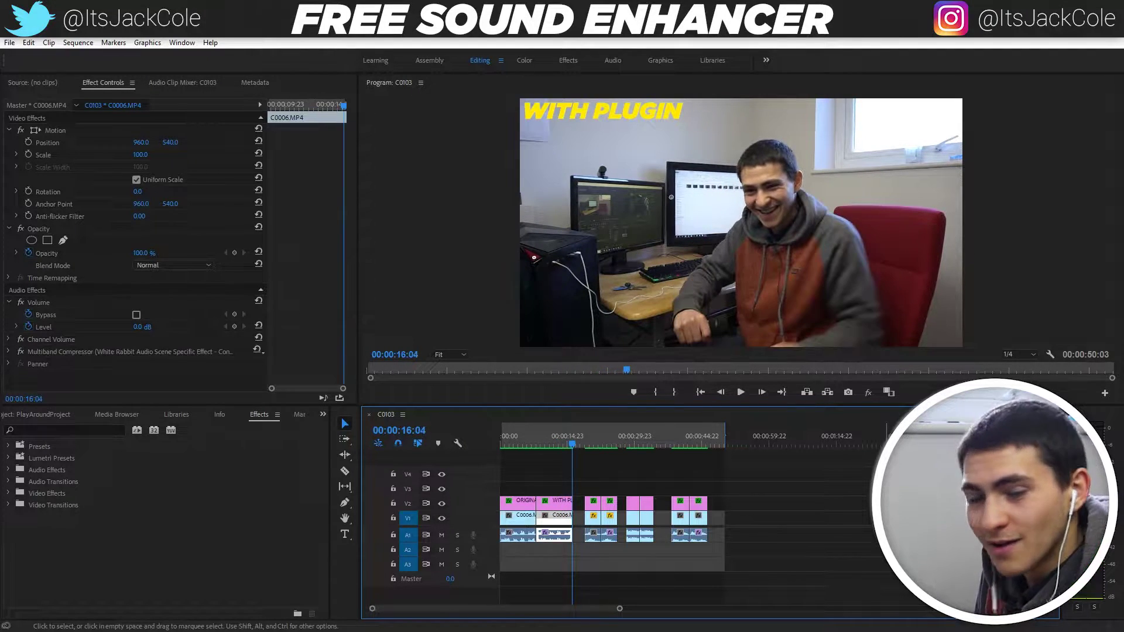
click(810, 516)
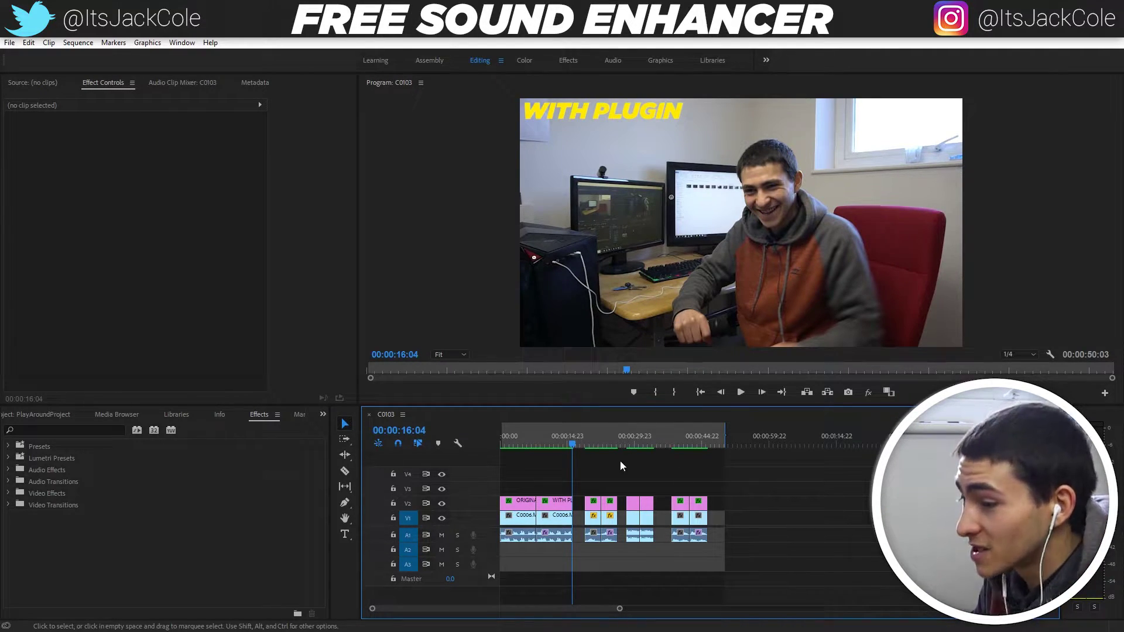
Step: Play the ORIGINAL and WITH PLUGIN woodland bridge clips, replay them from the pair's start at 00:00:18:23, and save the project
click(581, 444)
key(space)
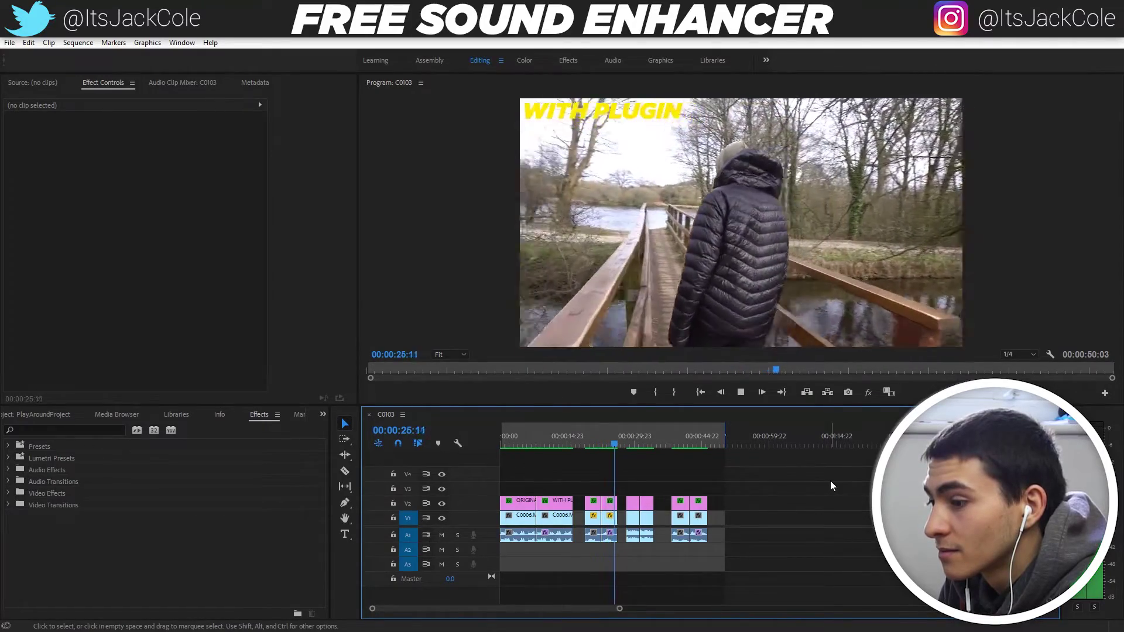
click(574, 443)
key(space)
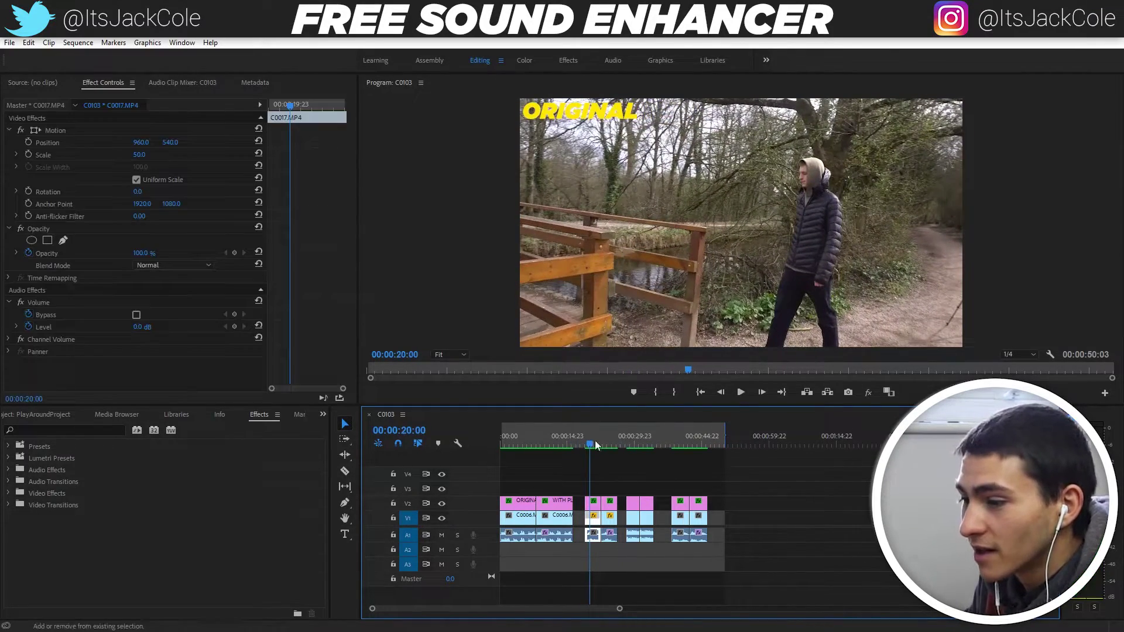
click(585, 444)
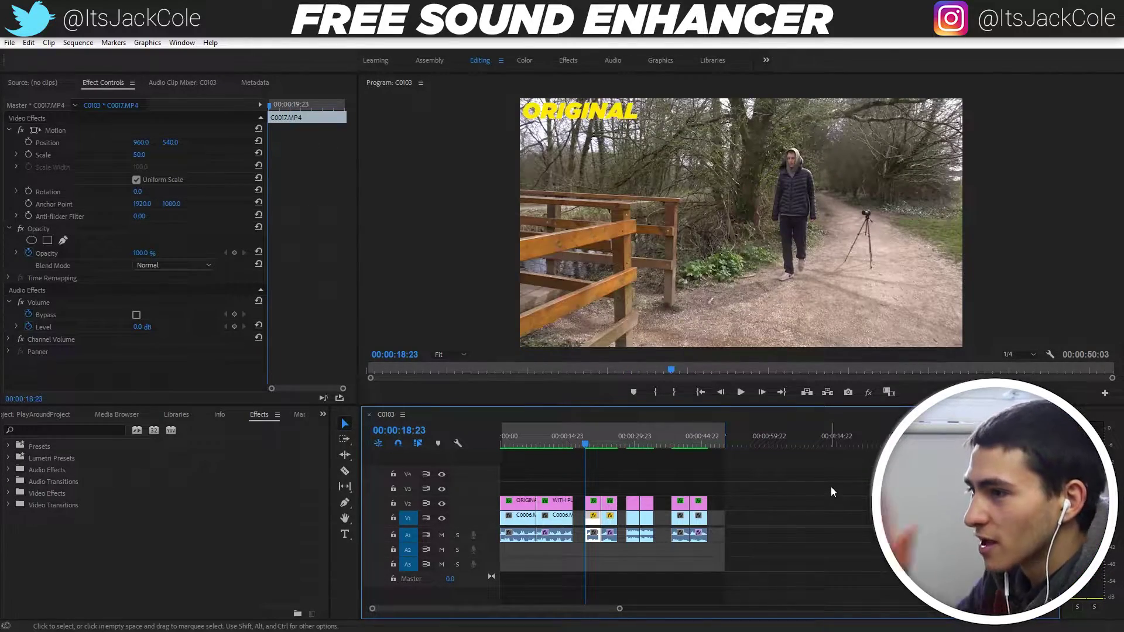
key(space)
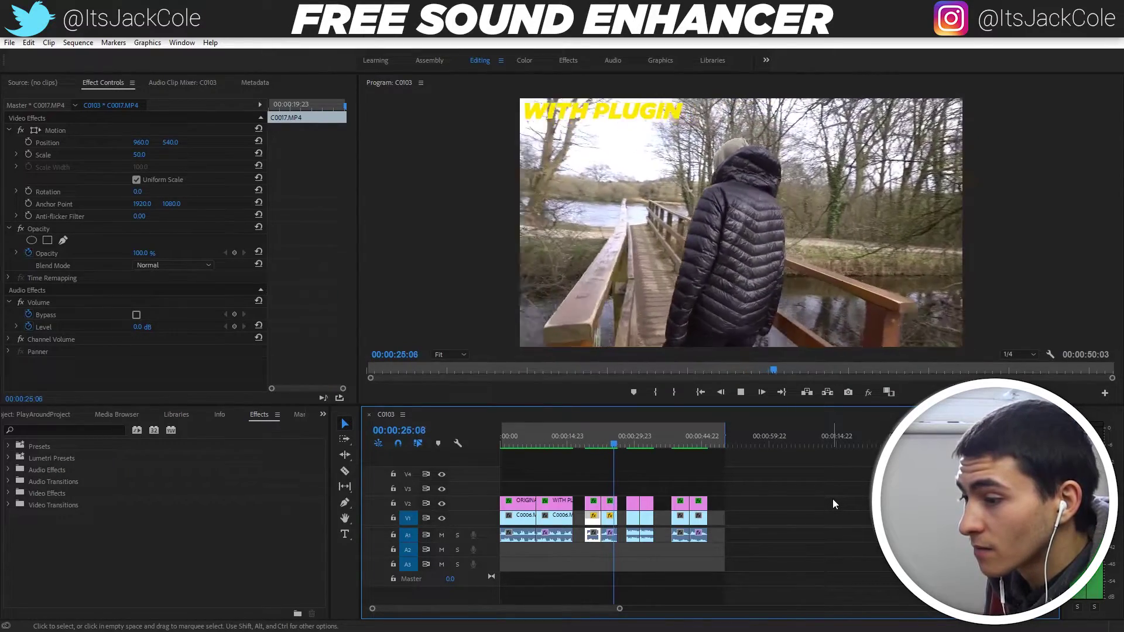
key(space)
key(ctrl+s)
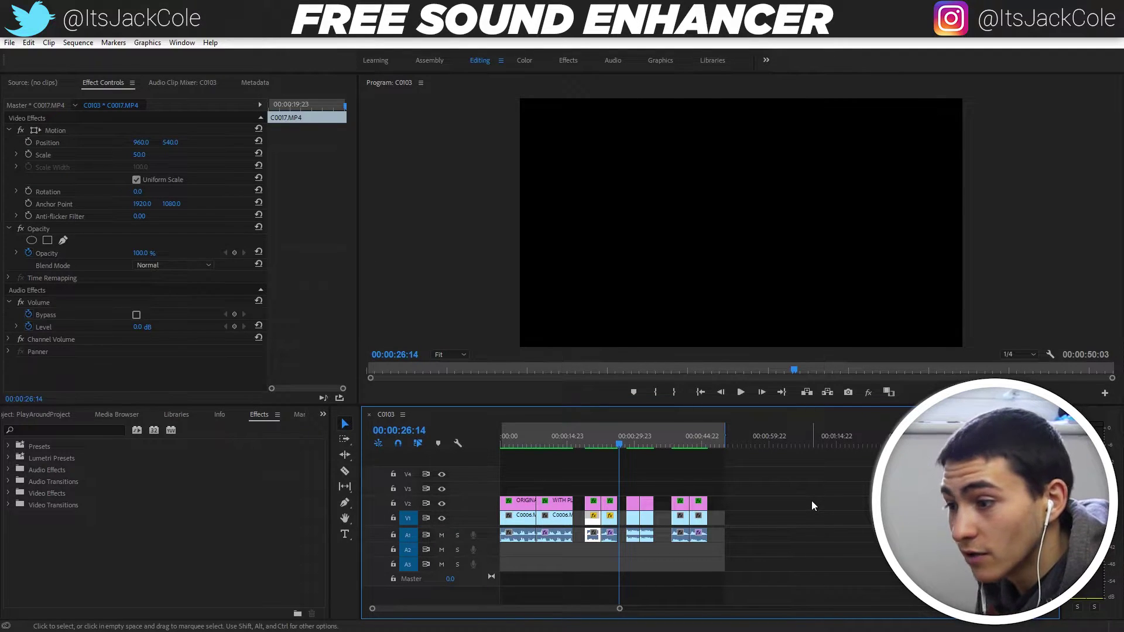
click(778, 493)
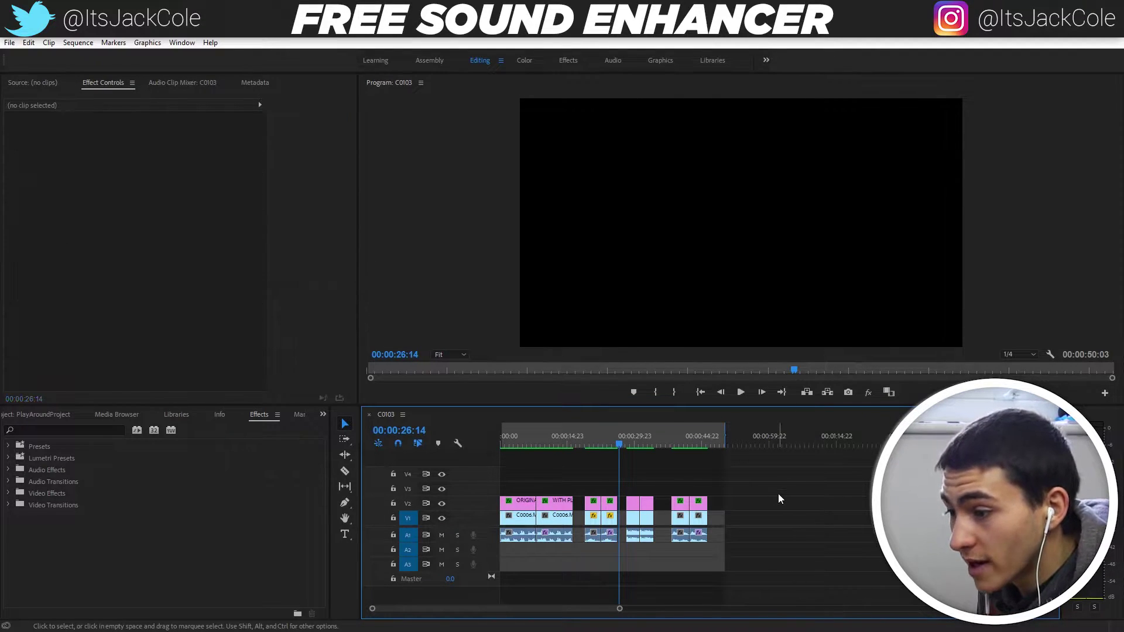
Step: Play the dark crowd comparison from 00:00:28:06, through its ORIGINAL and WITH PLUGIN clips
click(628, 447)
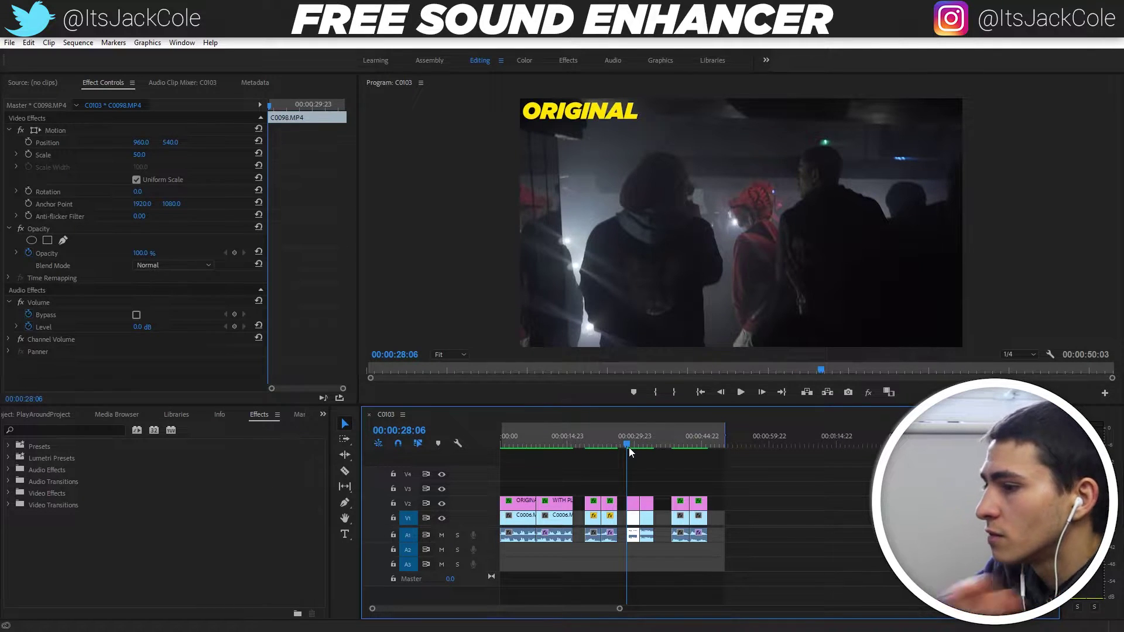
key(space)
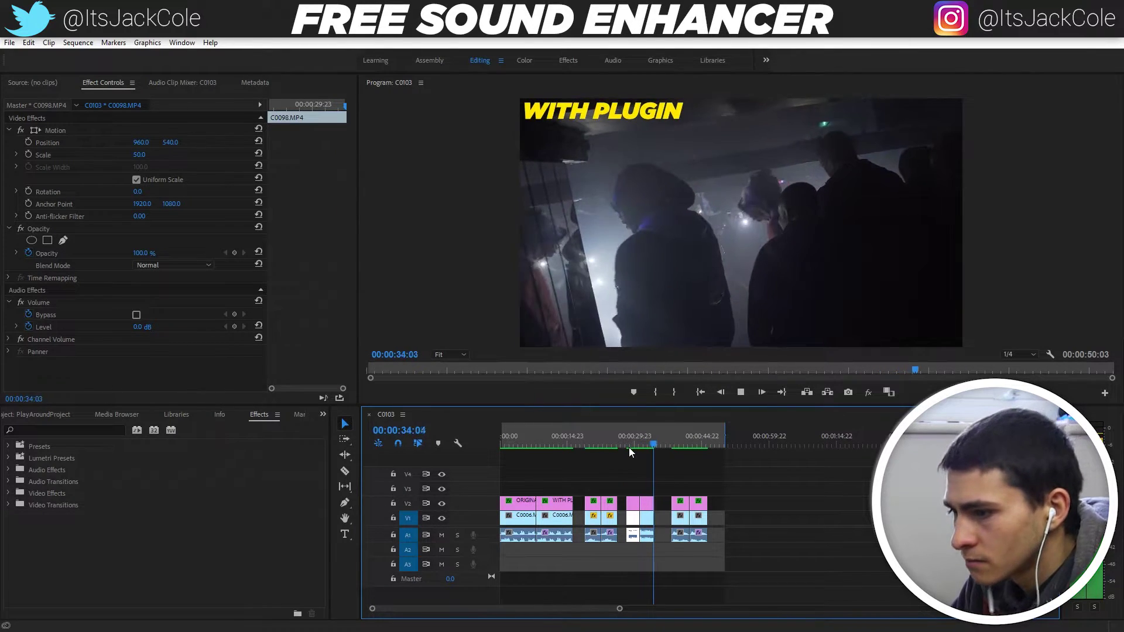
key(space)
click(760, 485)
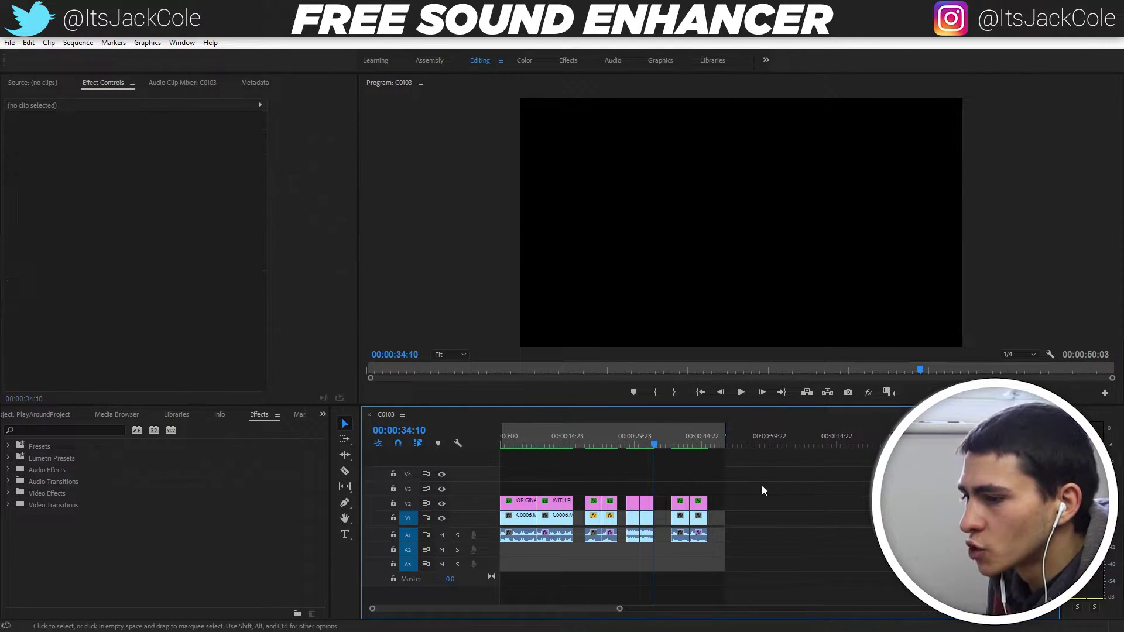
Step: Cue the camera comparison at 00:00:38:05, and return the playhead to the dark crowd's WITH PLUGIN clip at 00:00:31:07
click(664, 439)
click(671, 436)
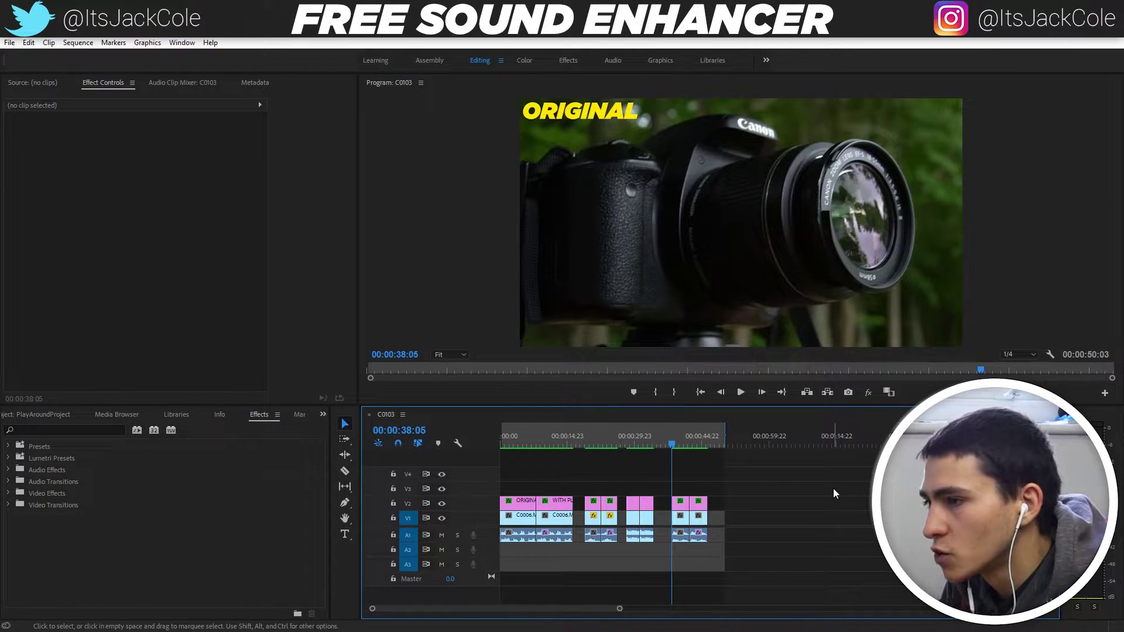
click(641, 440)
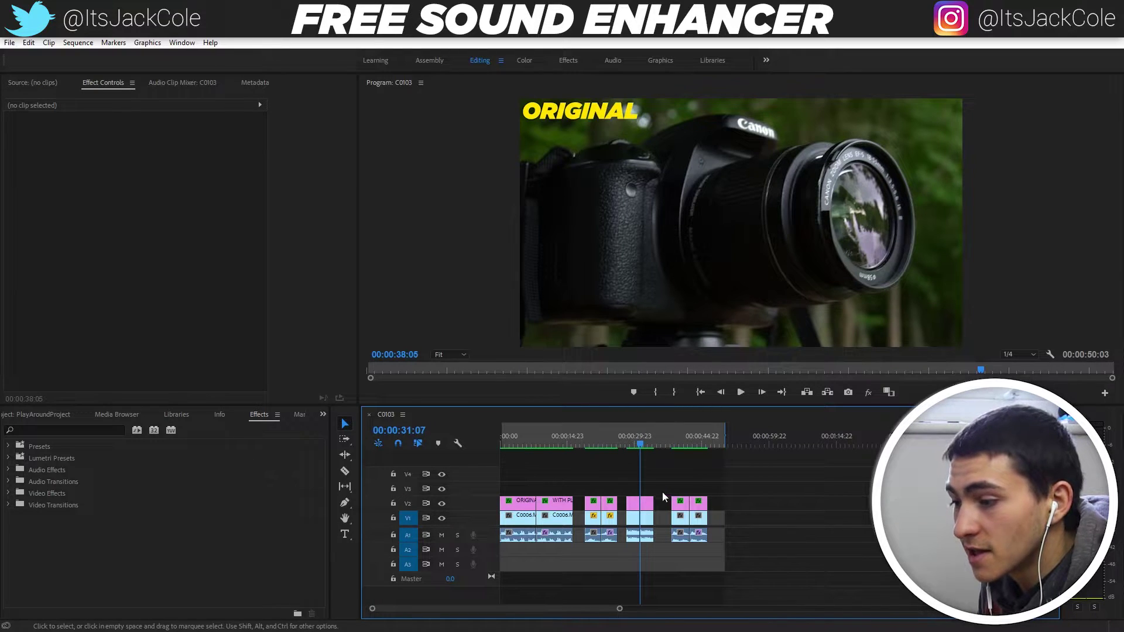
click(648, 522)
click(795, 498)
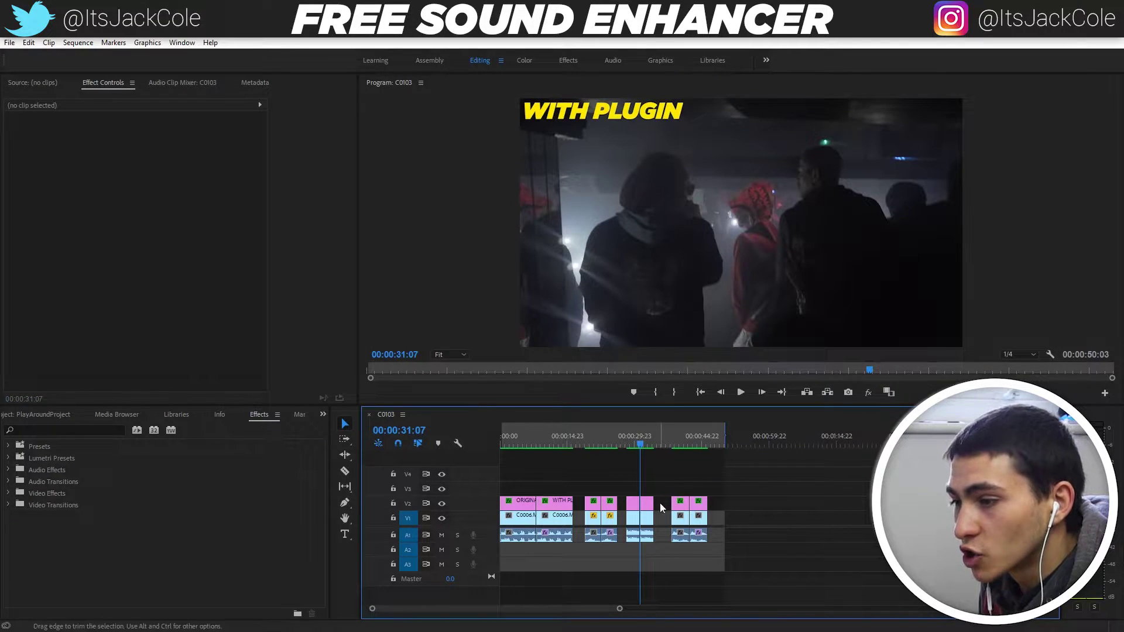
Step: Play the ORIGINAL and WITH PLUGIN Canon camera clips from 00:00:38:05 and save the project
click(672, 438)
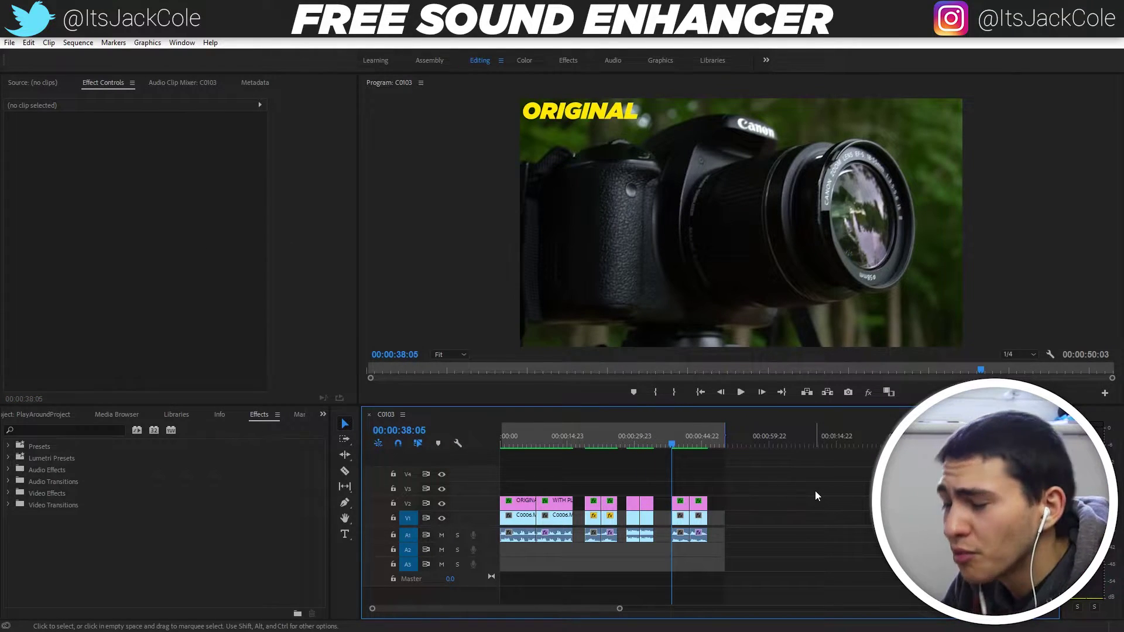
key(space)
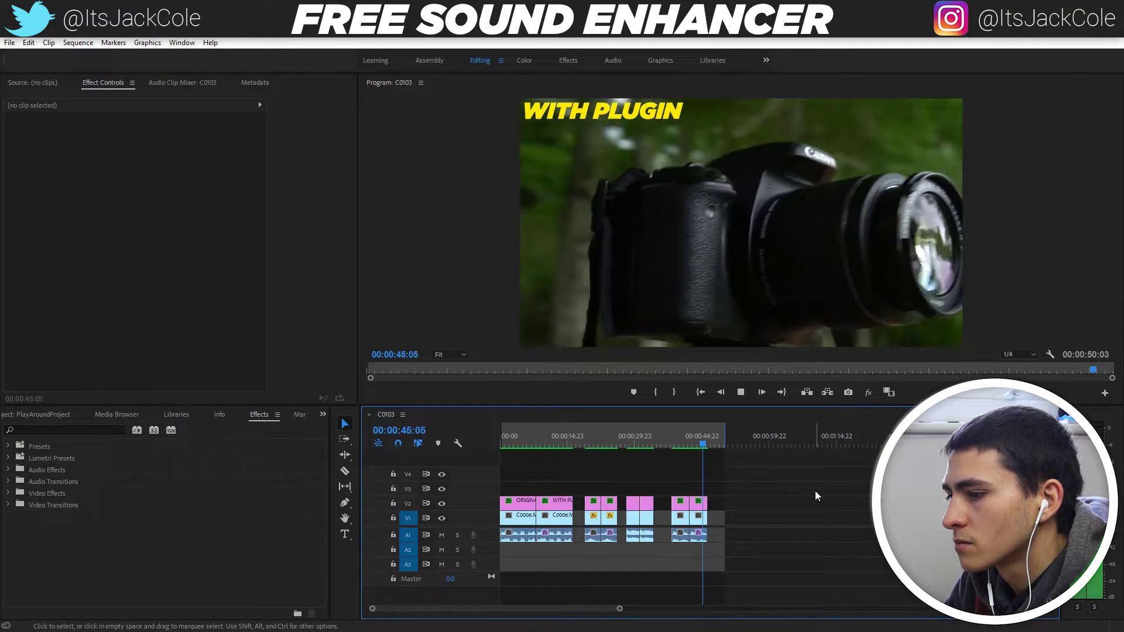
key(space)
click(815, 492)
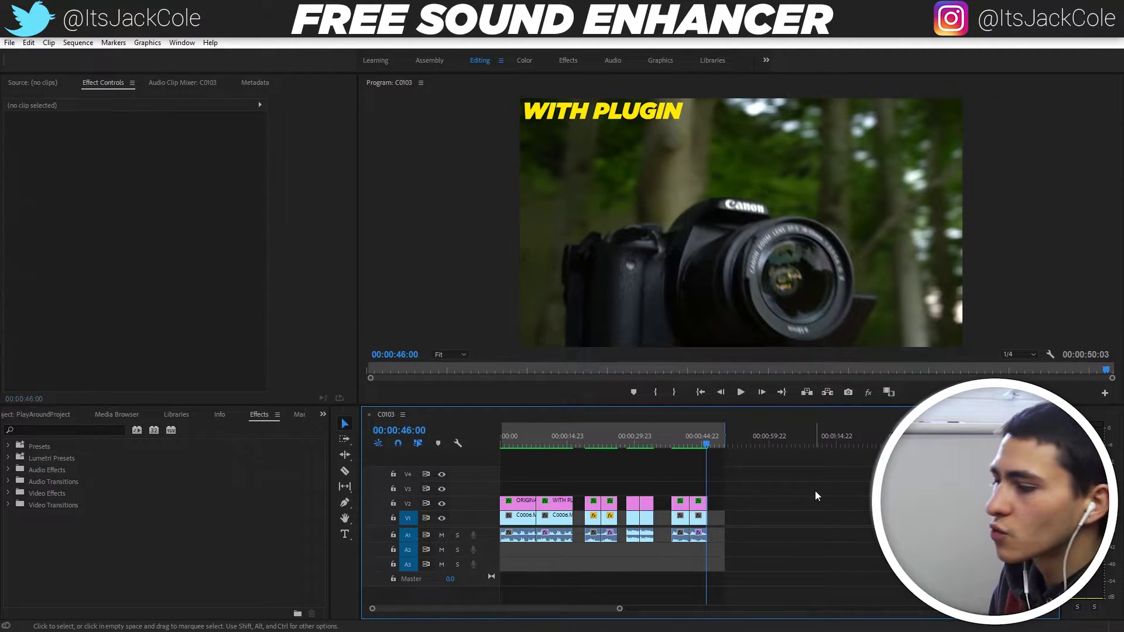
key(ctrl+s)
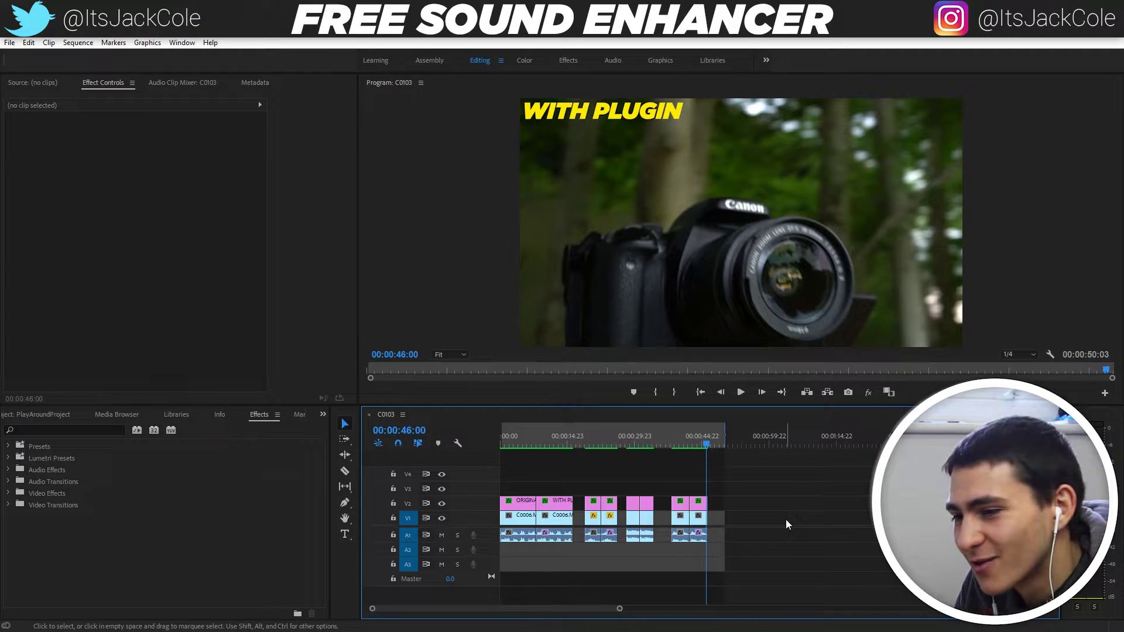
Step: Switch to the Free presets folder in File Explorer, select the FreeWhiteRabbitAudioPresetsPack_V1.0 archive, and return to Premiere Pro
mouse_move(311, 623)
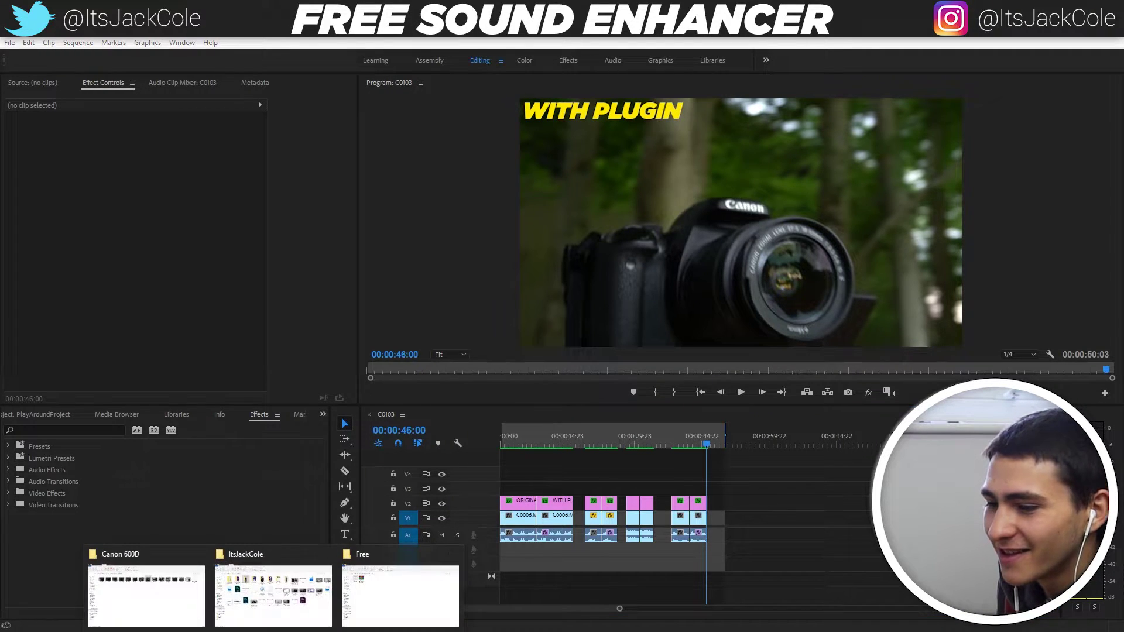
click(400, 594)
drag(673, 380, 404, 383)
click(193, 199)
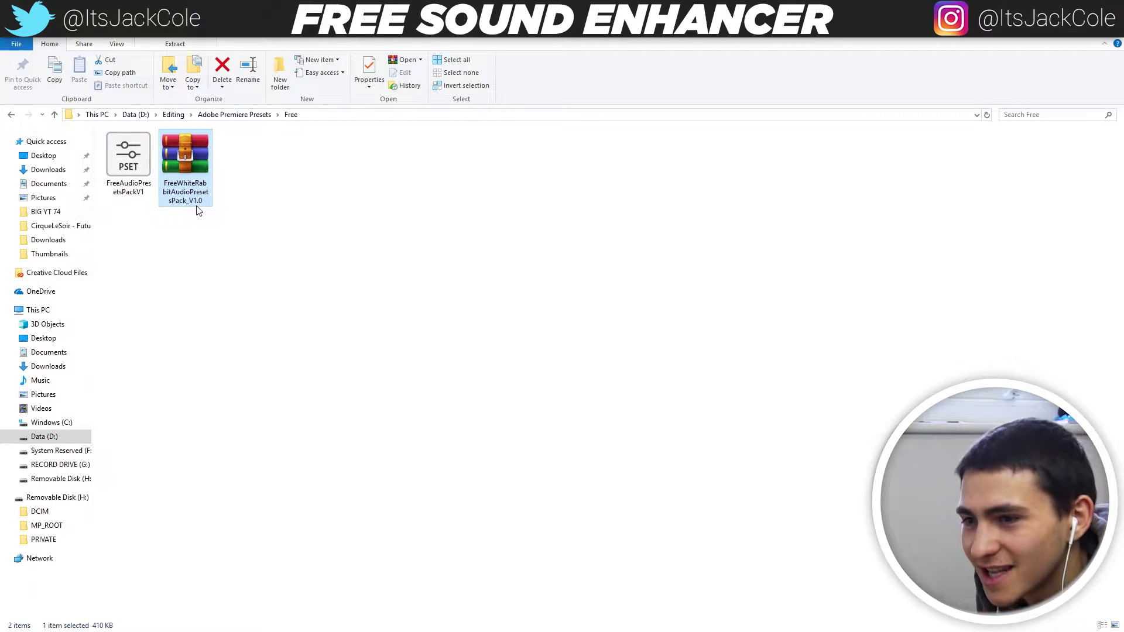
click(463, 578)
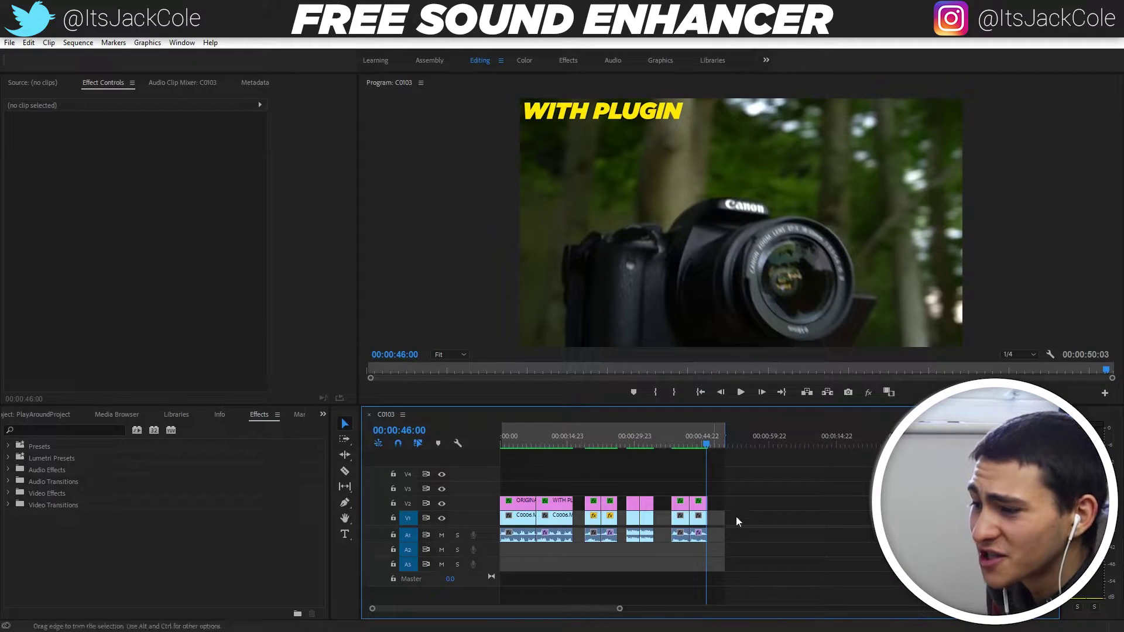
Step: Return the playhead to the start of the sequence and clear the clip selection
click(556, 441)
click(791, 502)
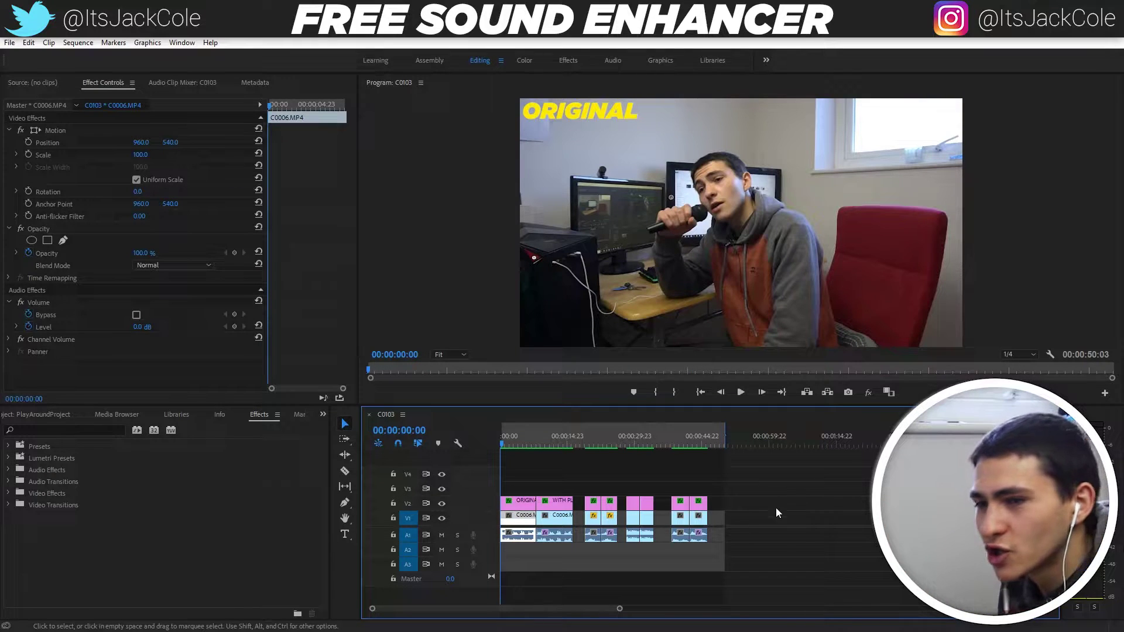
click(761, 523)
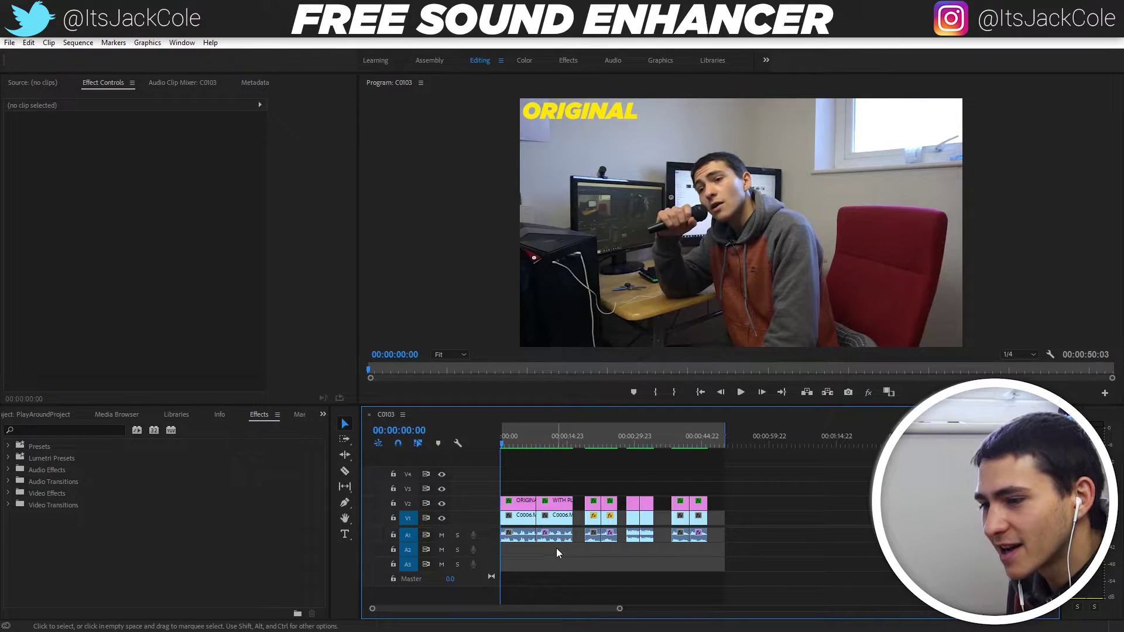
Step: Select the WITH PLUGIN clips of the first three comparisons to examine their audio effects, and cue the dark crowd's ORIGINAL clip at 00:00:29:02
click(549, 518)
click(574, 557)
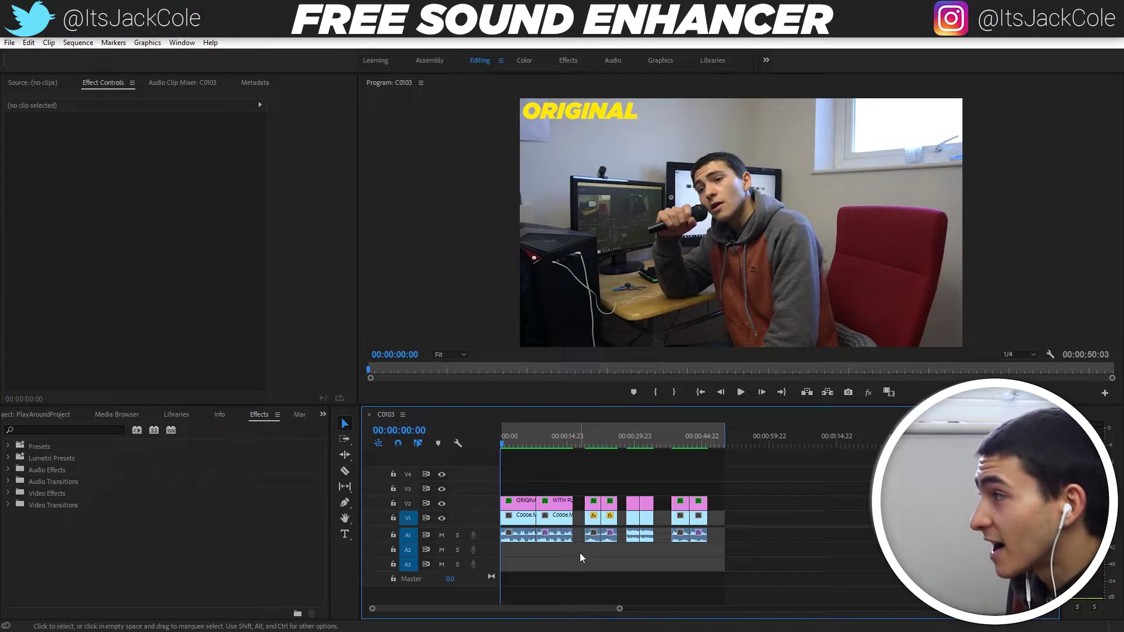
click(608, 518)
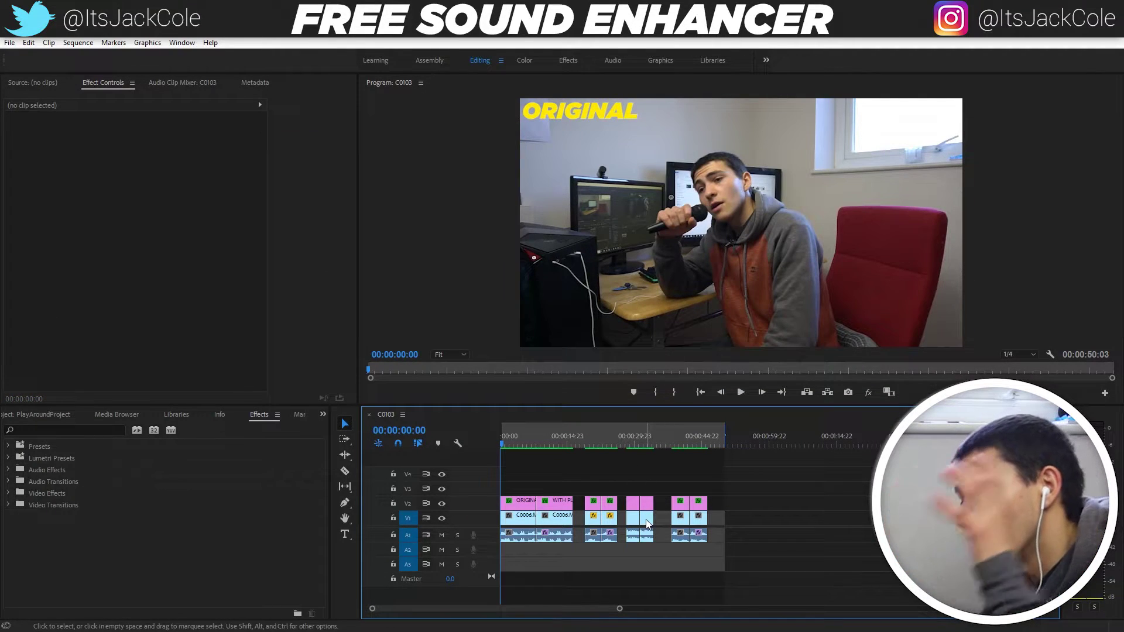
click(645, 519)
click(631, 436)
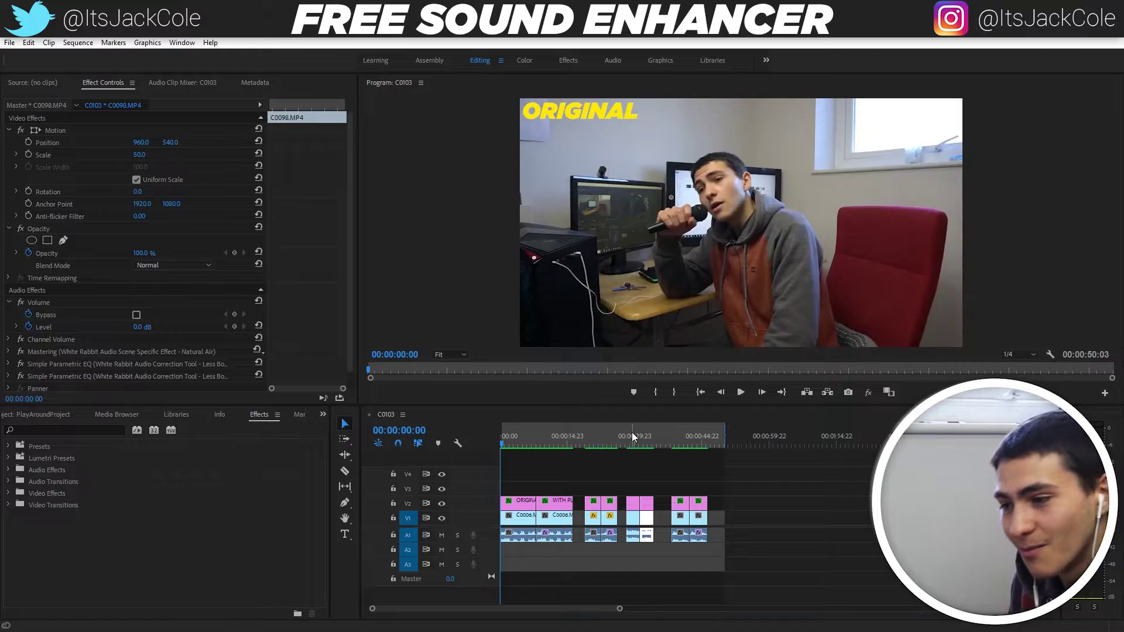
click(651, 473)
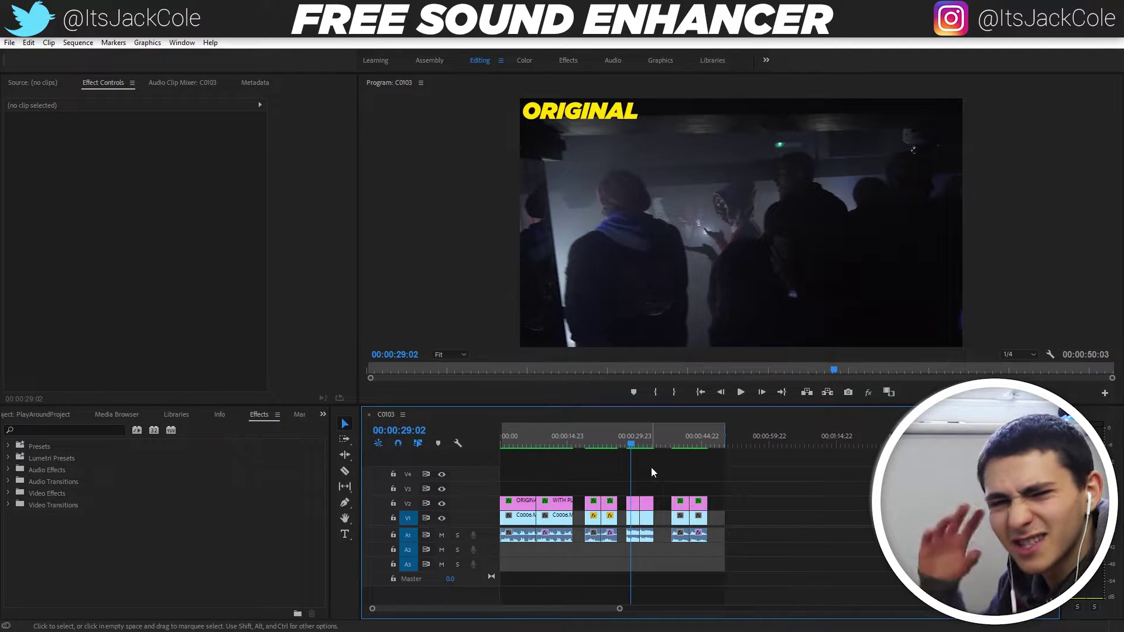
Step: Move the playhead to the WITH PLUGIN camera clip at 00:00:43:04, clear the selection, and save the project
click(694, 438)
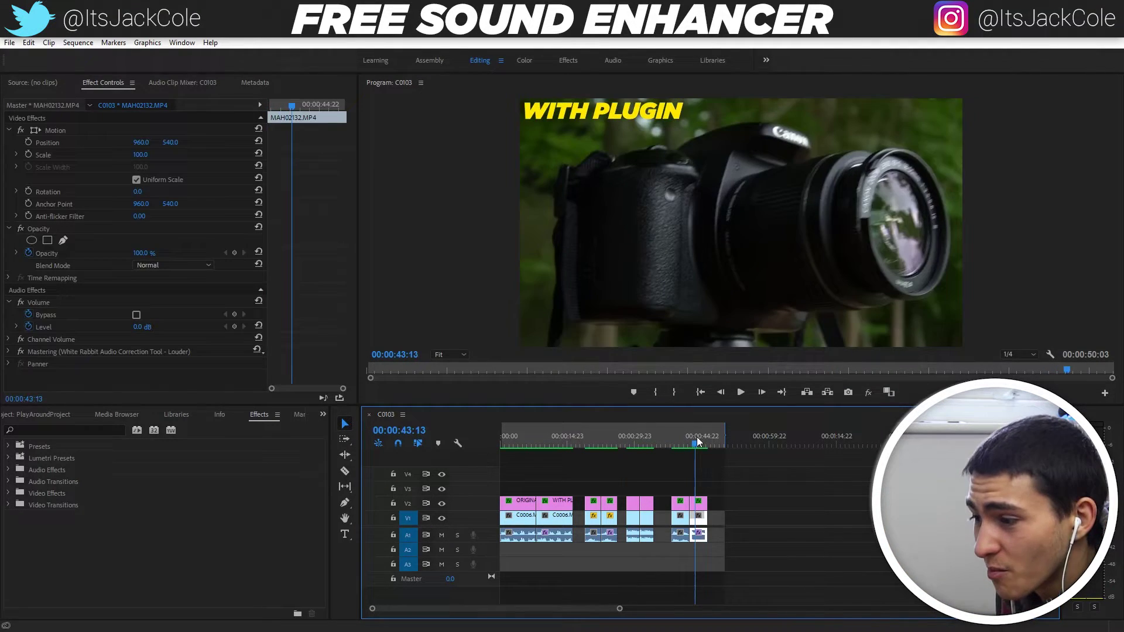
click(778, 462)
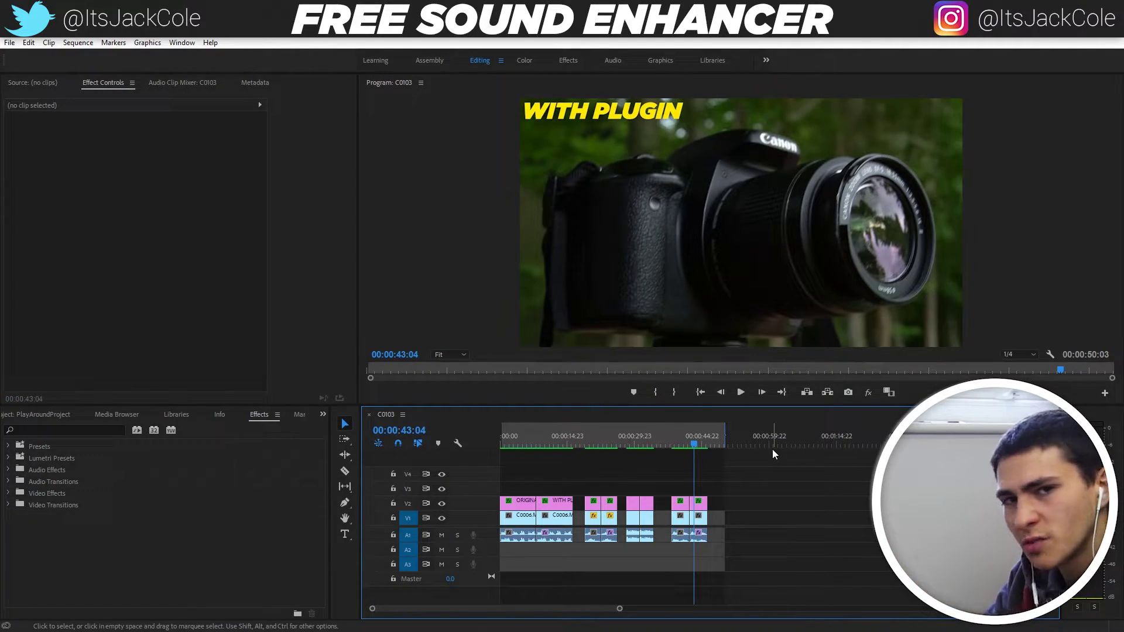
key(ctrl+s)
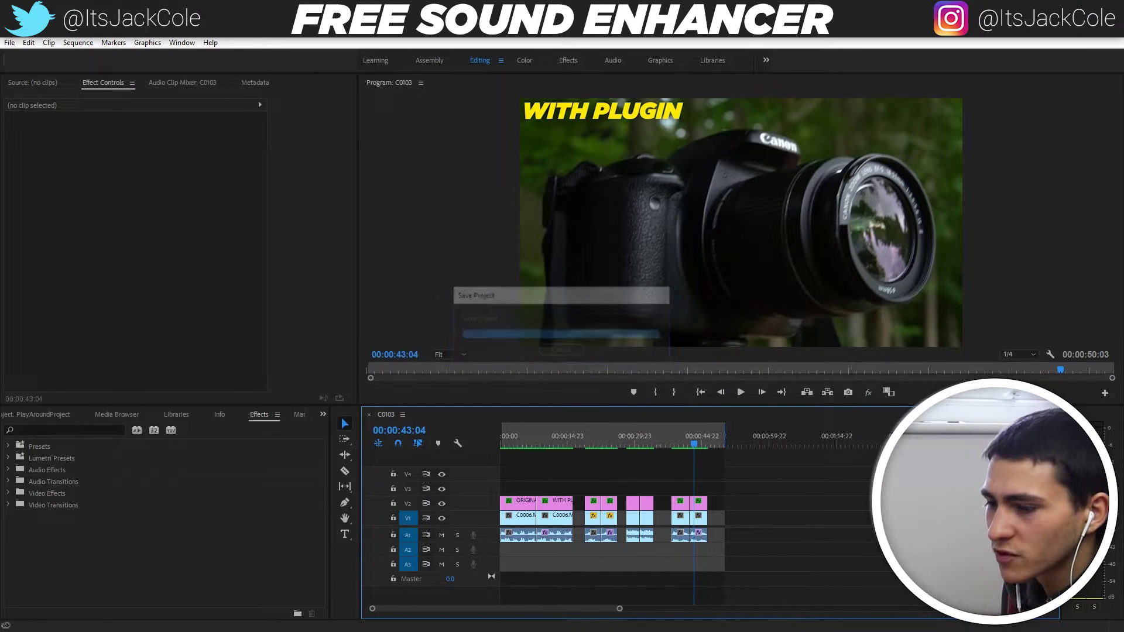
Step: Open the FreeWhiteRabbitAudioPresetsPack_V1.0 archive from the Free presets folder in File Explorer and select FreeAudioPresetsPackV1-FCPX.zip inside it
click(393, 582)
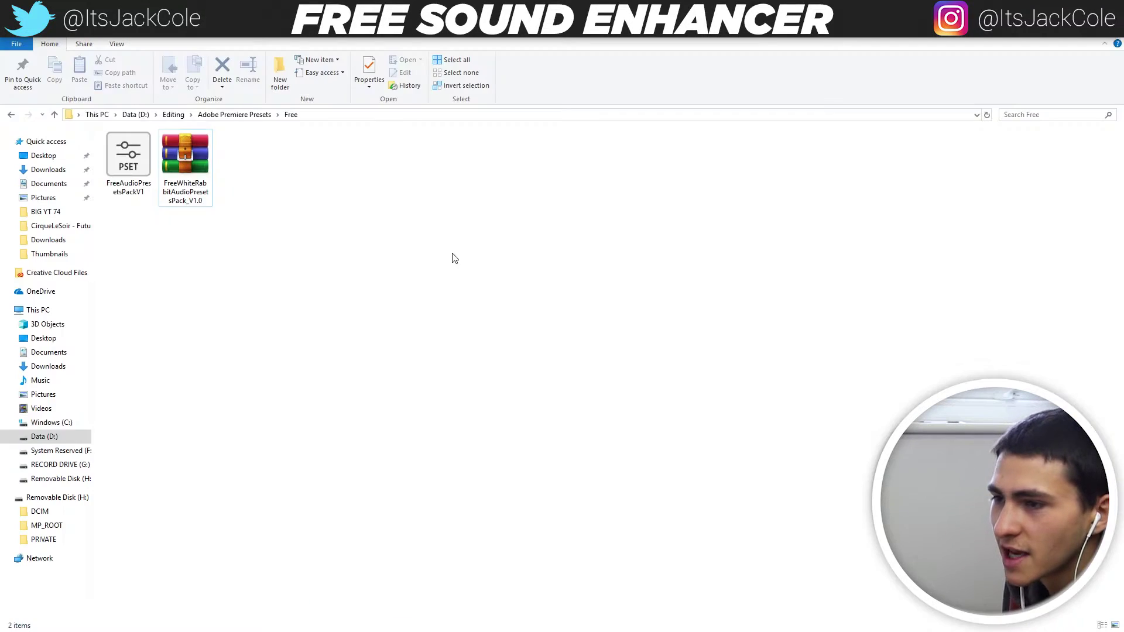
click(188, 177)
double_click(181, 167)
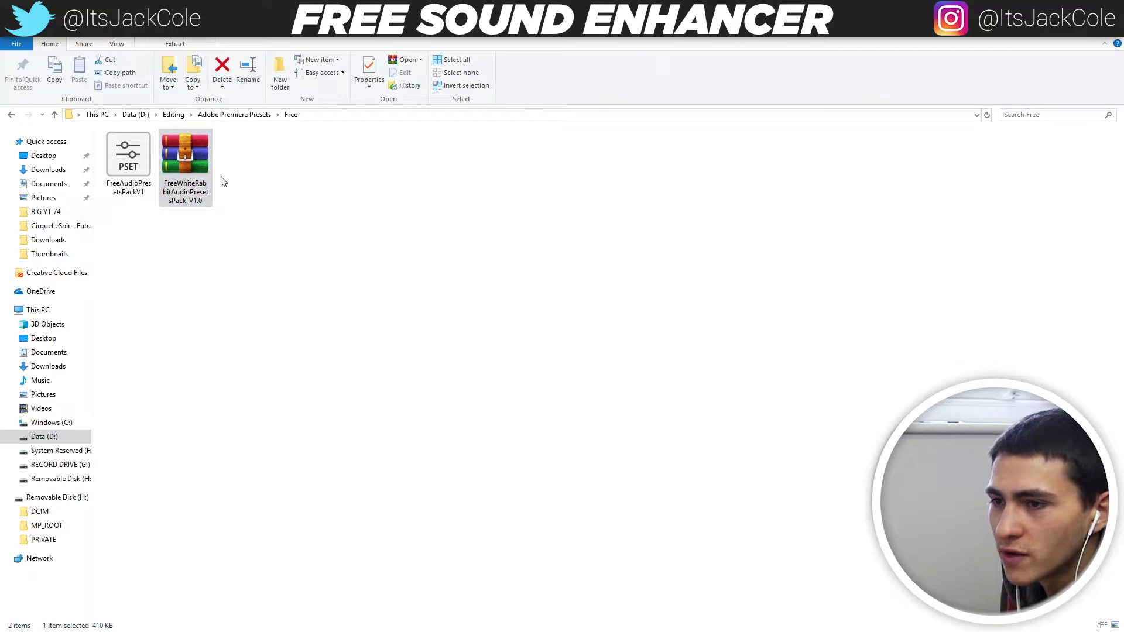
click(261, 281)
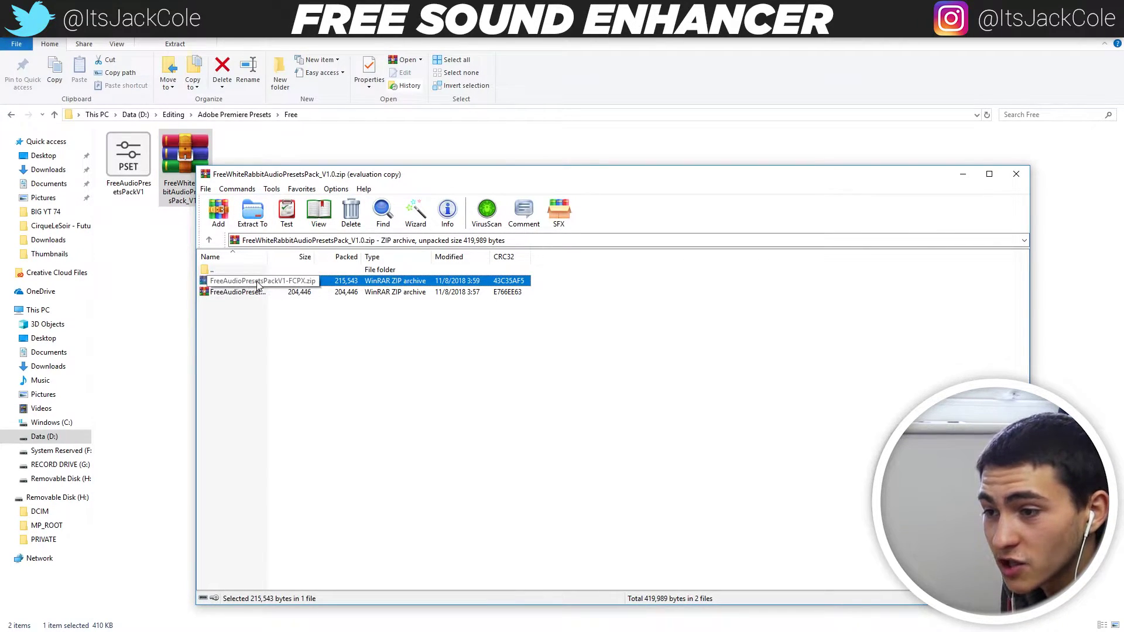
Step: Select the second zip file inside the preset pack archive and close the archive window
mouse_move(259, 311)
mouse_down()
mouse_move(245, 277)
mouse_move(256, 282)
mouse_move(243, 283)
mouse_move(249, 295)
mouse_up()
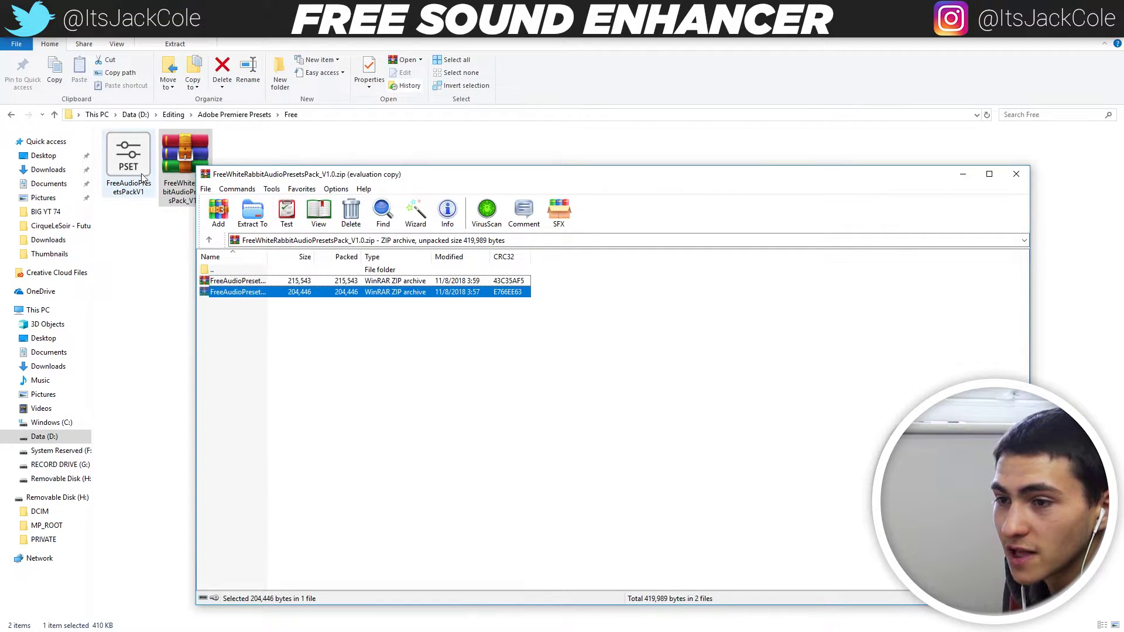
click(1016, 174)
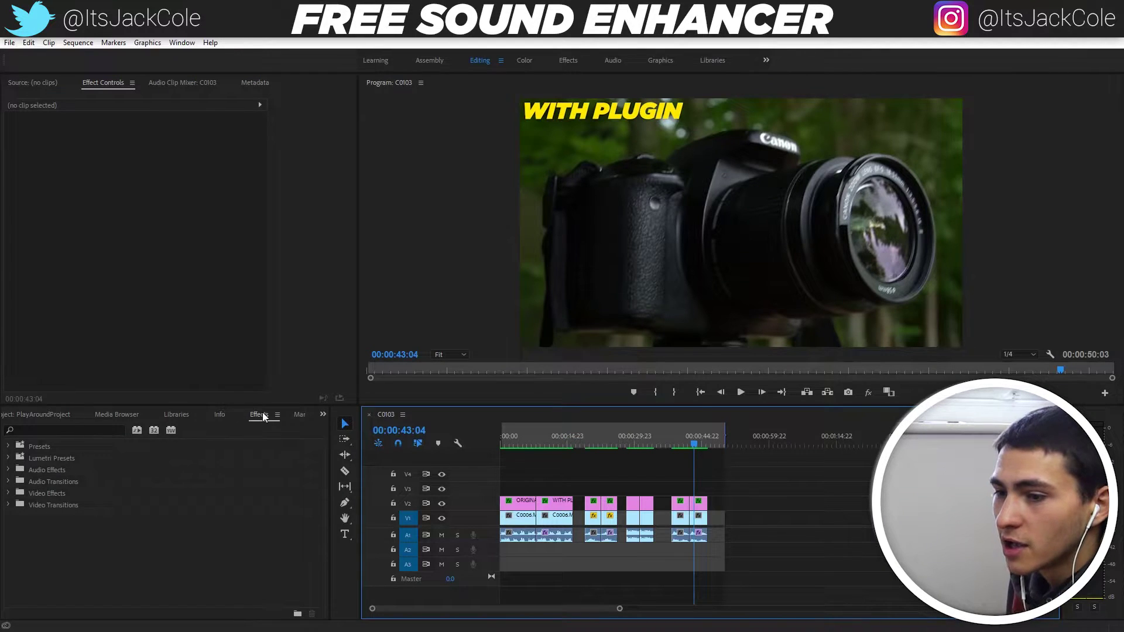
Step: In Premiere Pro, import the FreeAudioPresetsPackV1 preset file from D:, Editing, Adobe Premiere Presets, Free into the Presets bin
click(262, 416)
right_click(44, 445)
click(110, 489)
click(211, 51)
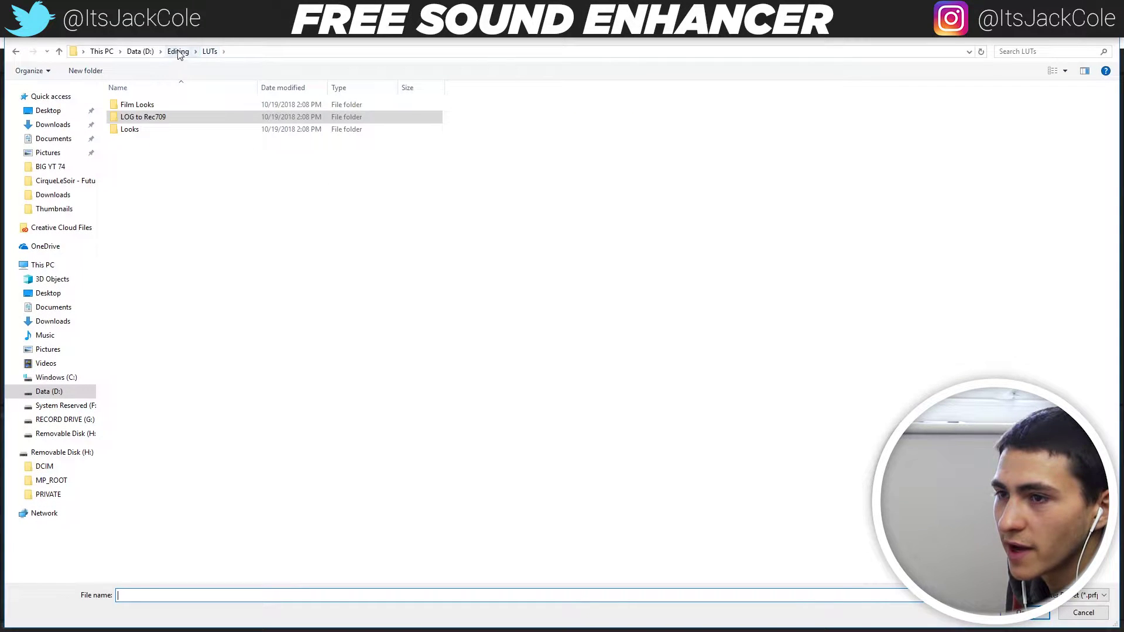
click(178, 53)
double_click(195, 144)
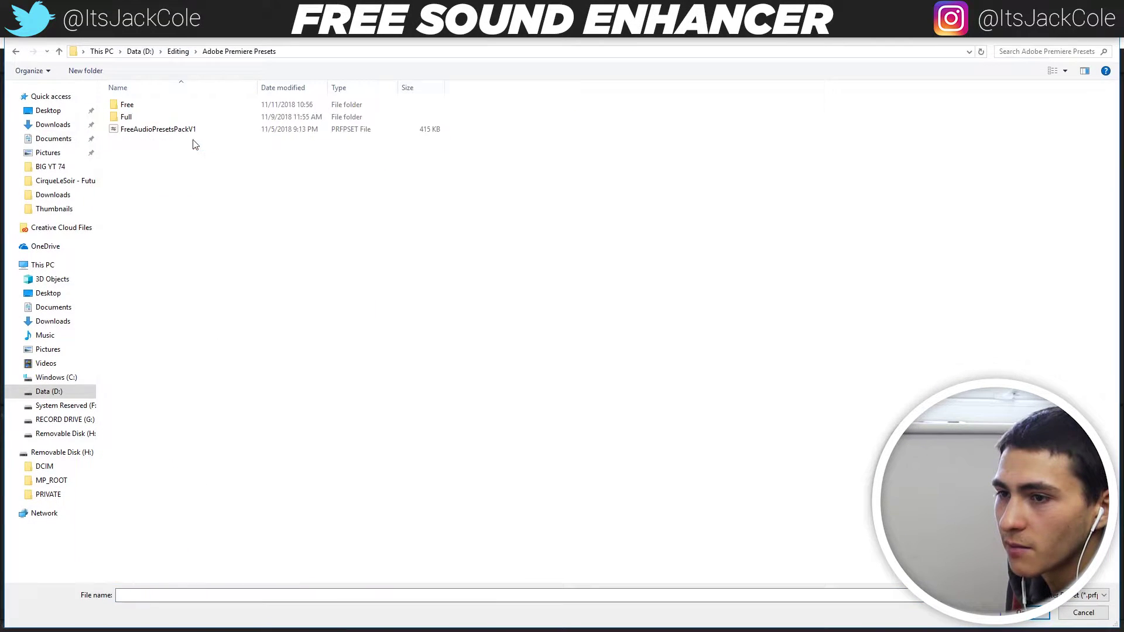
double_click(151, 105)
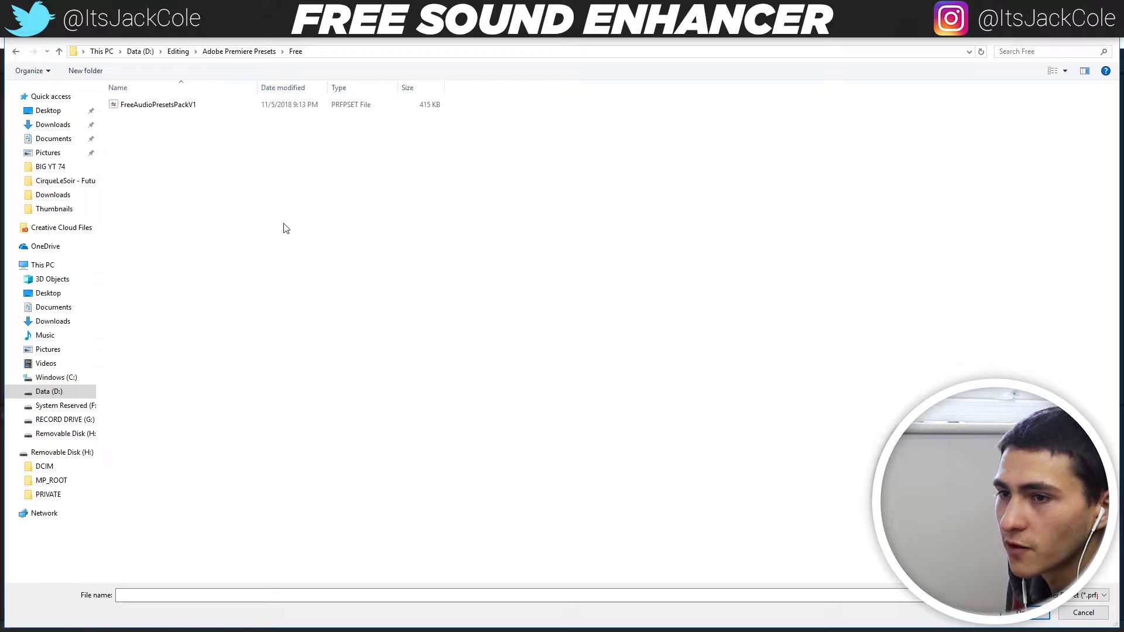
double_click(196, 104)
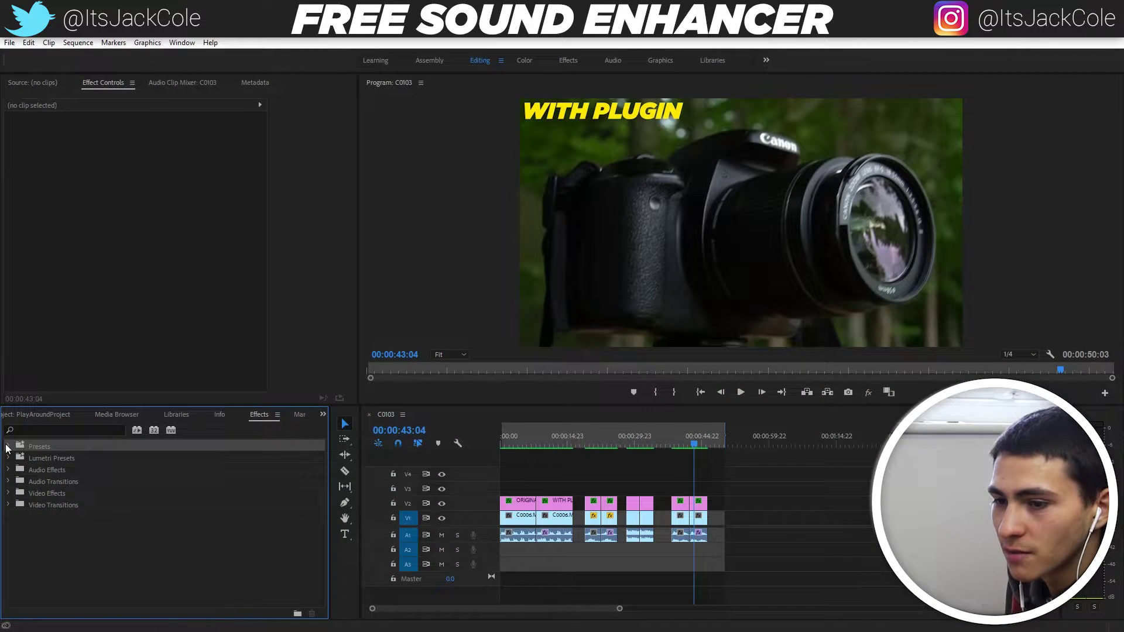
Step: Expand the Presets bin with its two White Rabbit folders, Audio Correction Tools and Audio Scene Specific Effects (Speakers), and save the project
click(7, 446)
scroll(163, 553, down, 5)
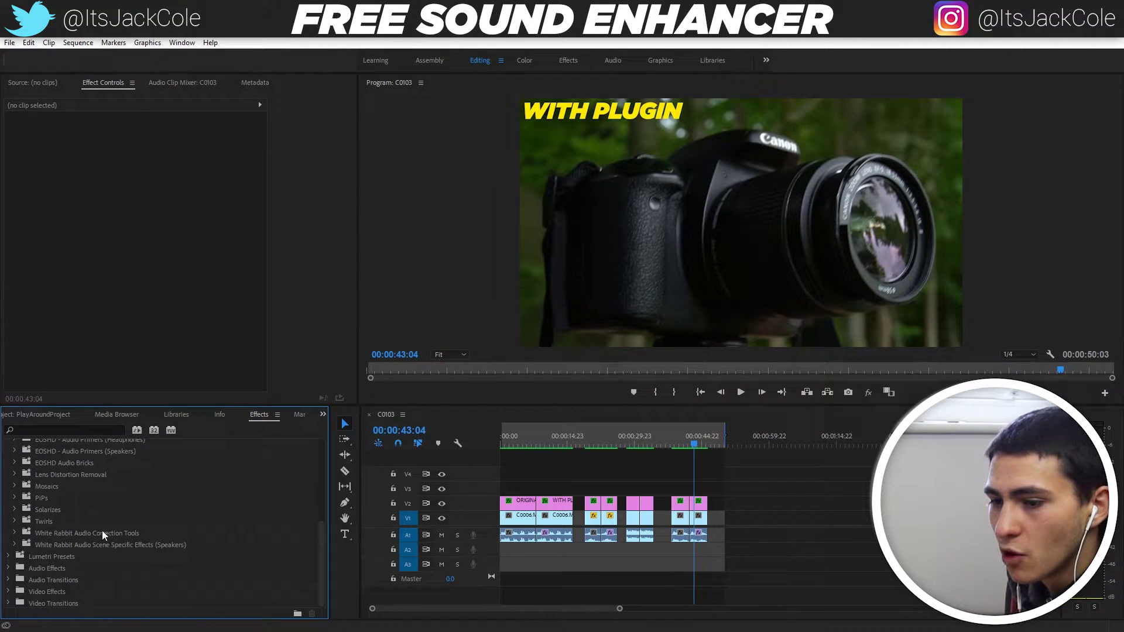
click(13, 533)
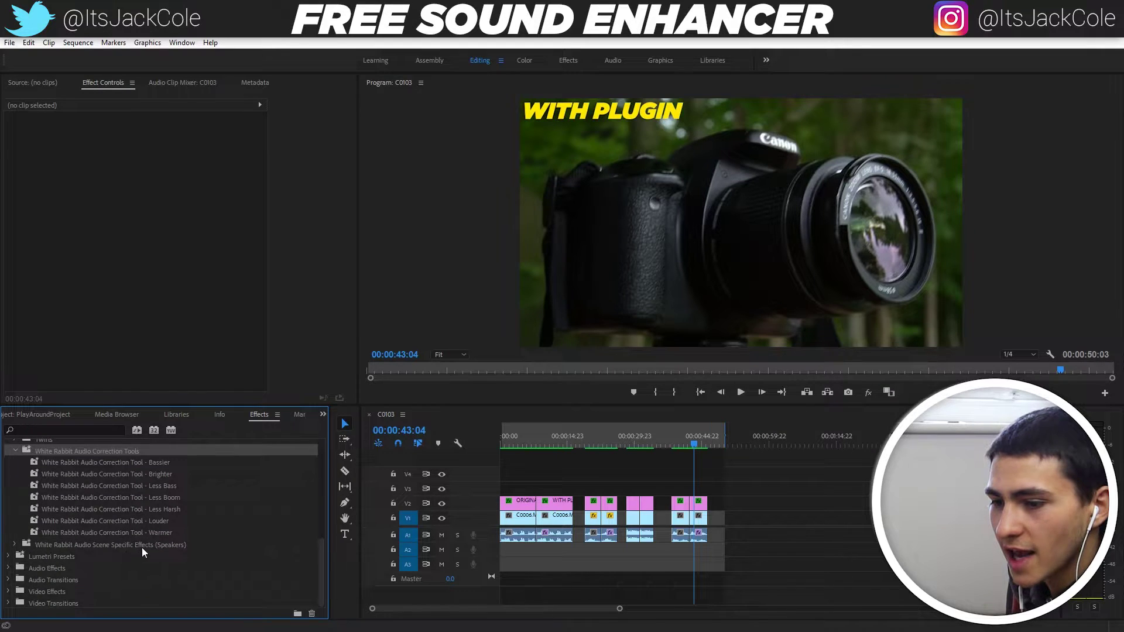
double_click(140, 545)
click(169, 545)
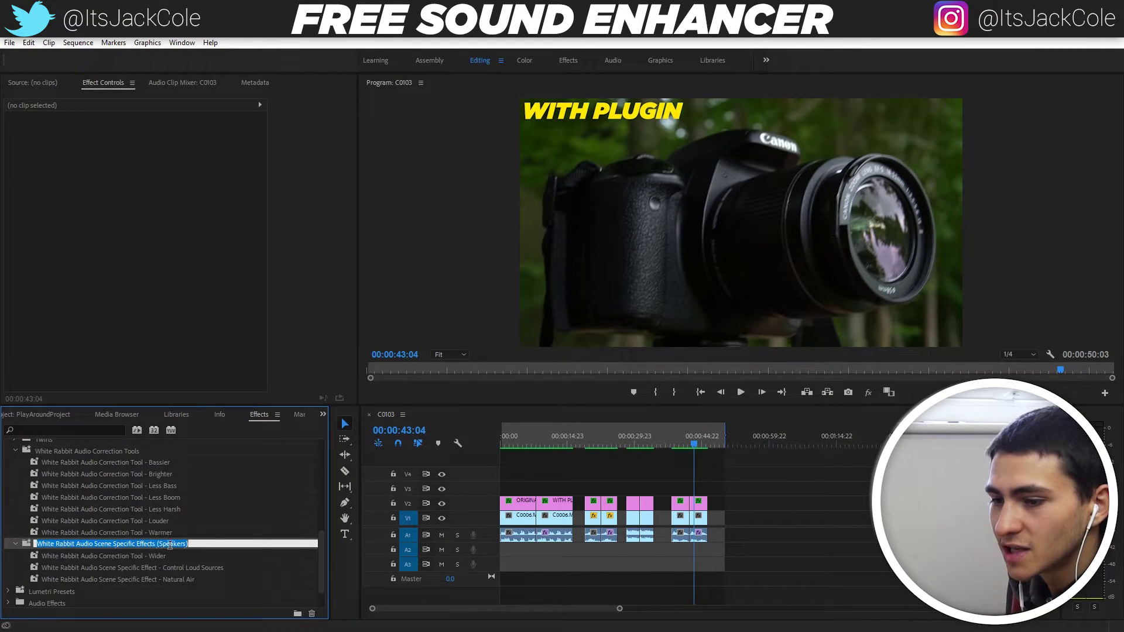
click(210, 544)
click(843, 502)
key(ctrl+s)
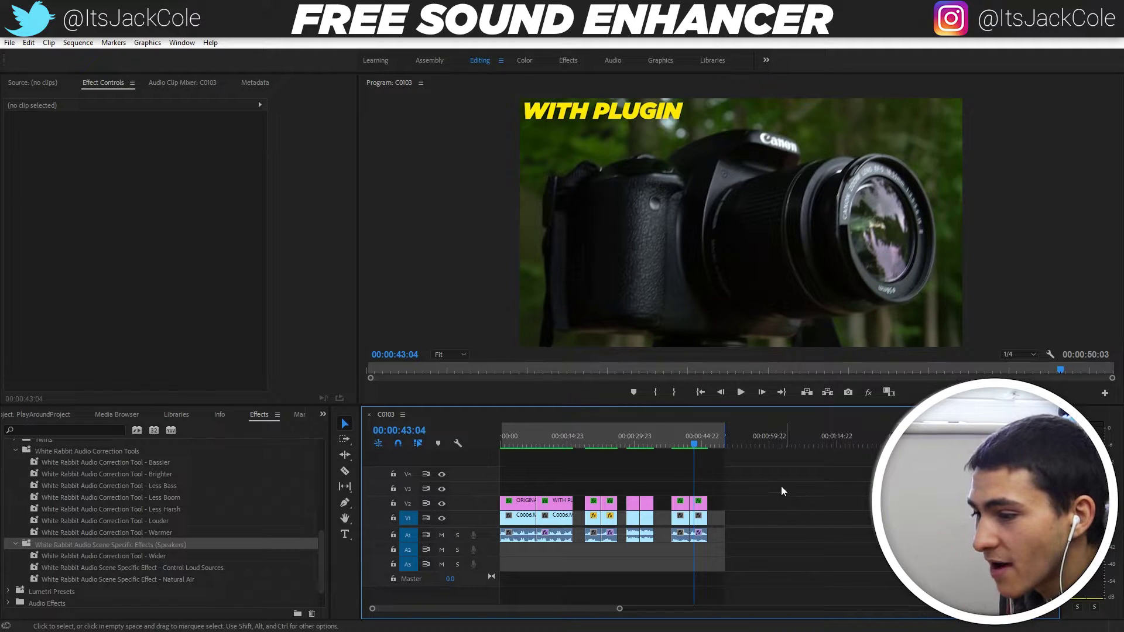
Step: Return the playhead to the sequence start, examine the effects on the first ORIGINAL clip, and clear the selection
drag(548, 442, 489, 448)
click(606, 477)
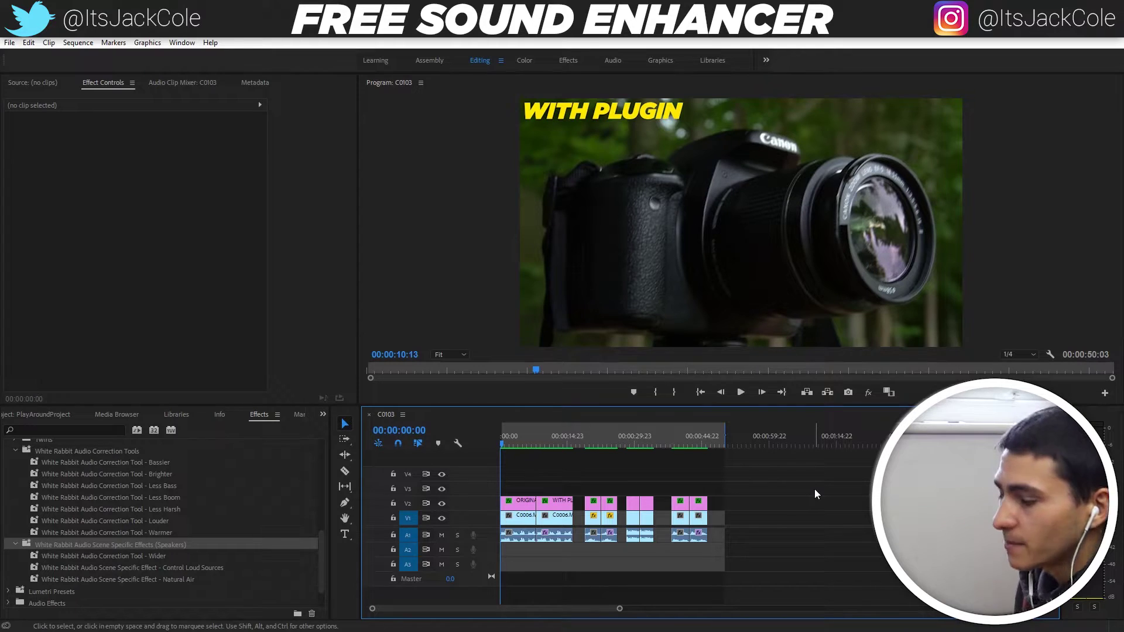
click(529, 520)
click(524, 477)
click(525, 519)
click(533, 473)
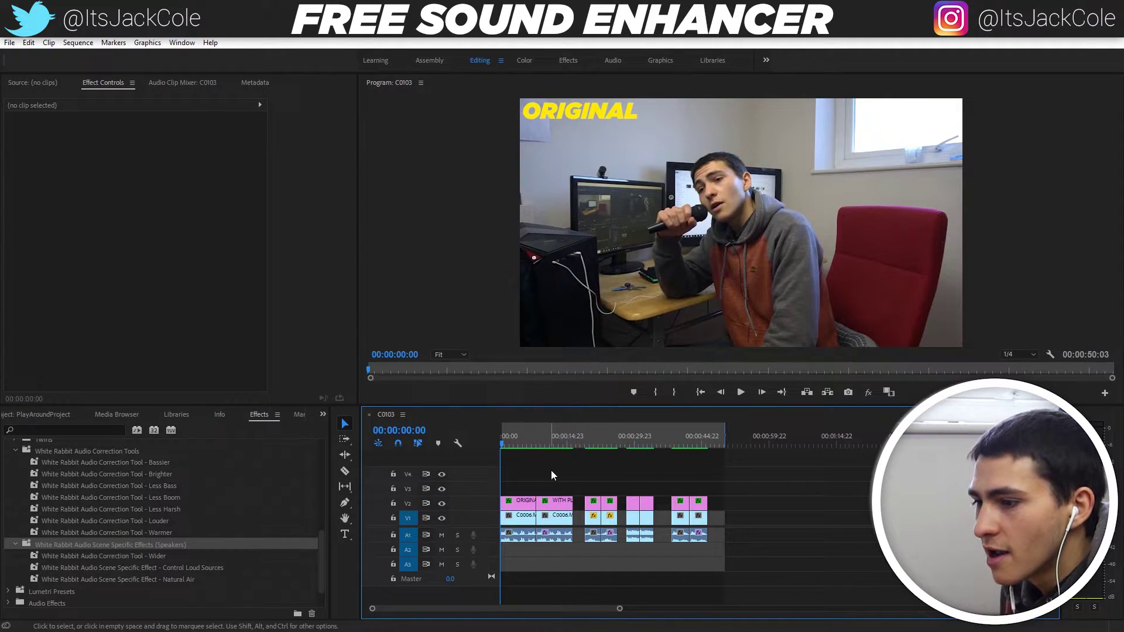
click(517, 519)
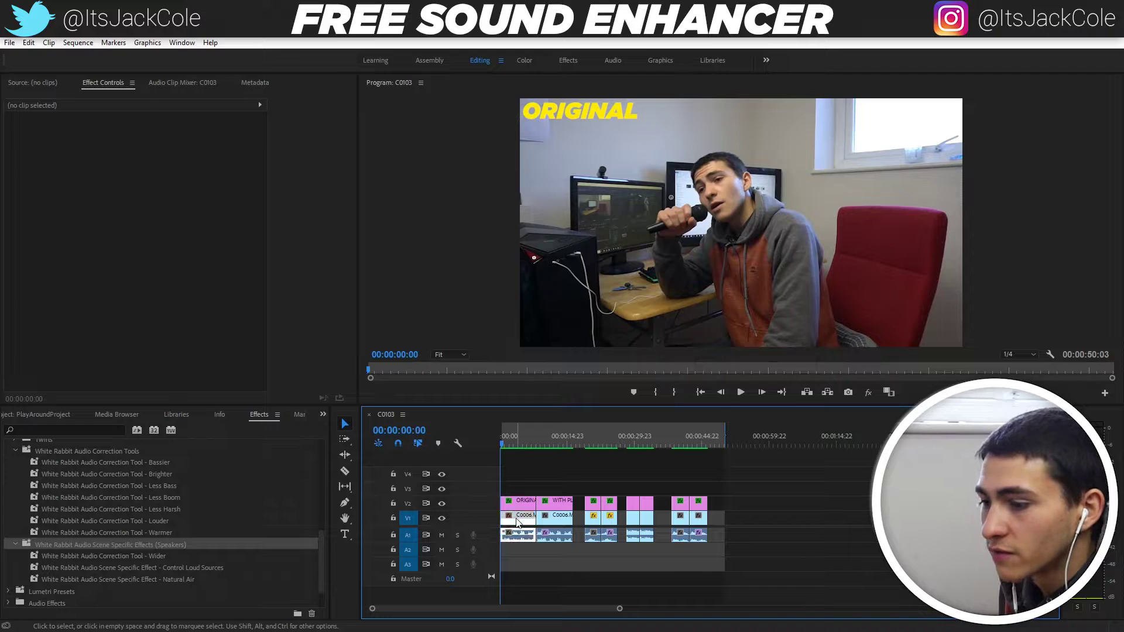
click(547, 476)
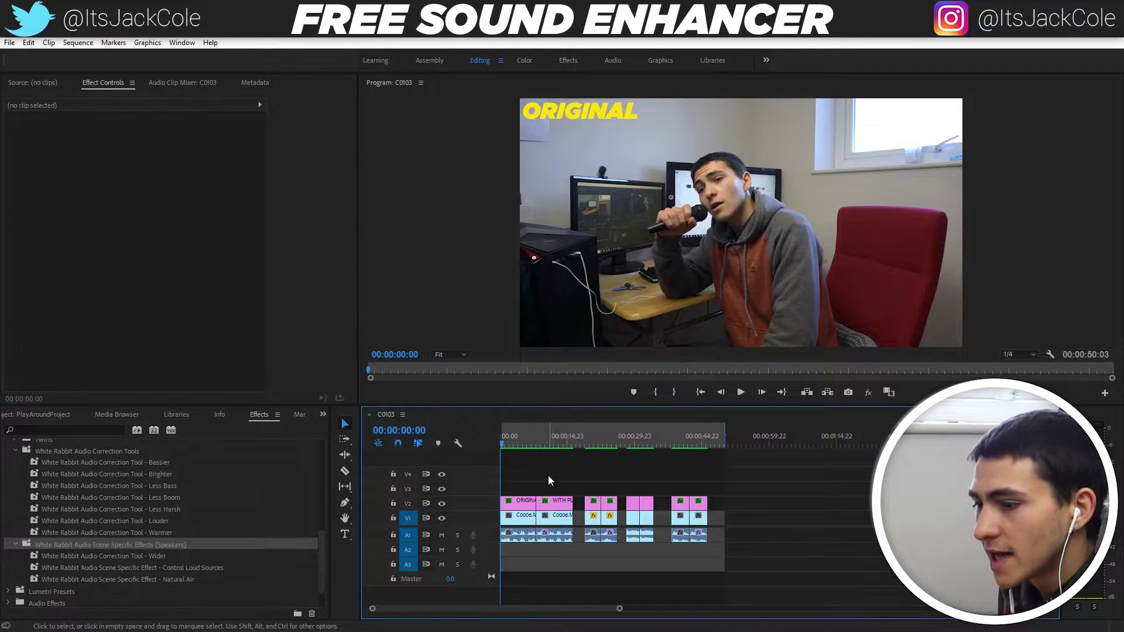
Step: Duplicate the four comparisons' ORIGINAL clips, with audio, into the empty area after the last clip, and cue the first copy at 00:00:55:16
click(520, 521)
shift+click(591, 521)
shift+click(634, 522)
shift+click(680, 524)
drag(525, 522, 775, 523)
click(758, 483)
click(750, 440)
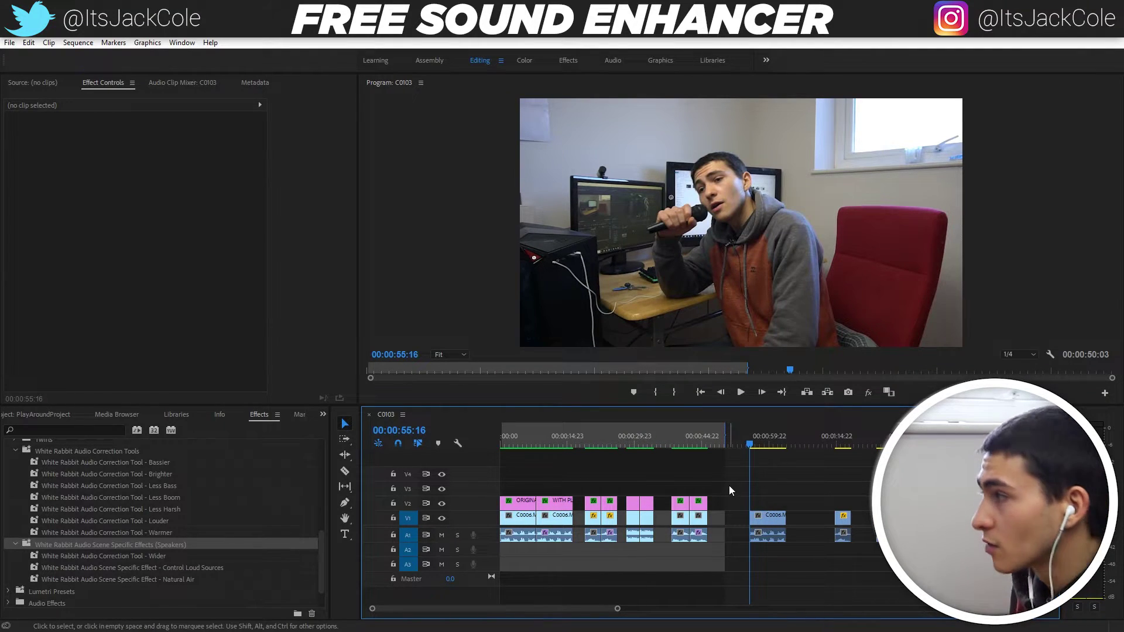
Step: Move the White Rabbit Audio Correction Tool - Wider preset into the White Rabbit Audio Correction Tools folder
click(144, 568)
click(169, 546)
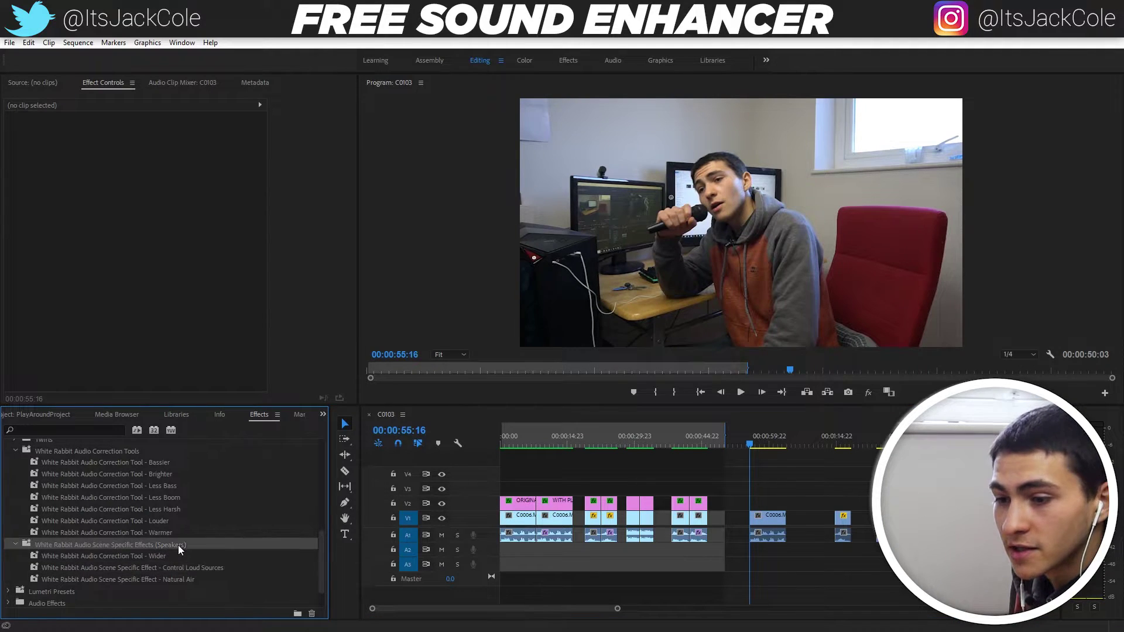
drag(160, 559, 150, 510)
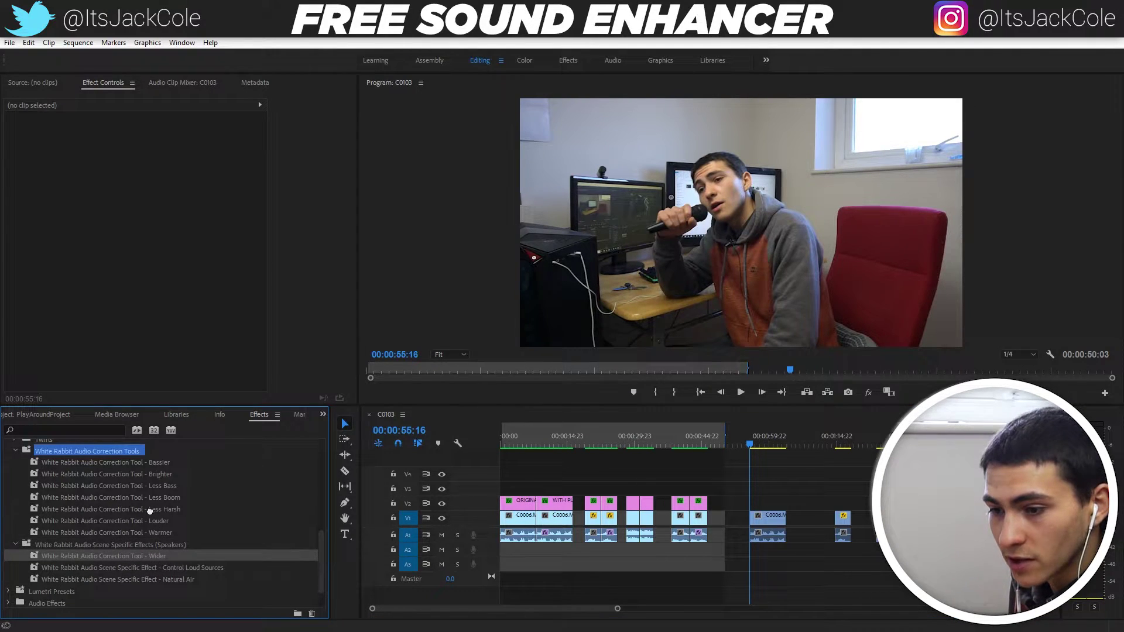
click(164, 546)
click(188, 559)
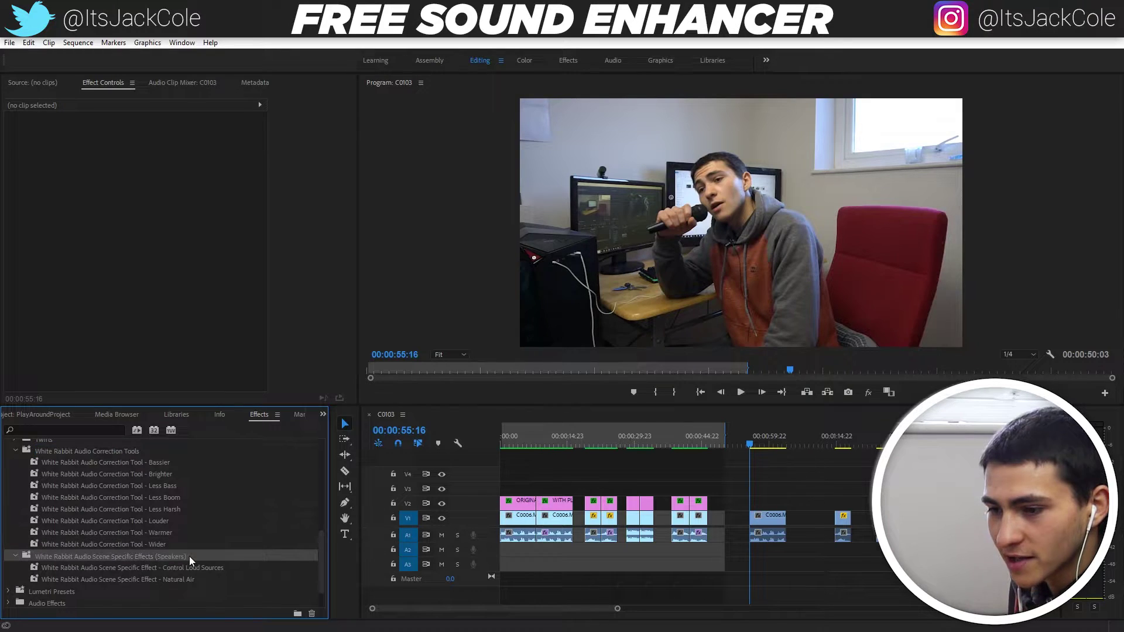
Step: Apply the Control Loud Sources preset to the copied C0006.MP4 clip's audio and display the Multiband Compressor's Attack 1 parameter on the clip
scroll(199, 556, down, 3)
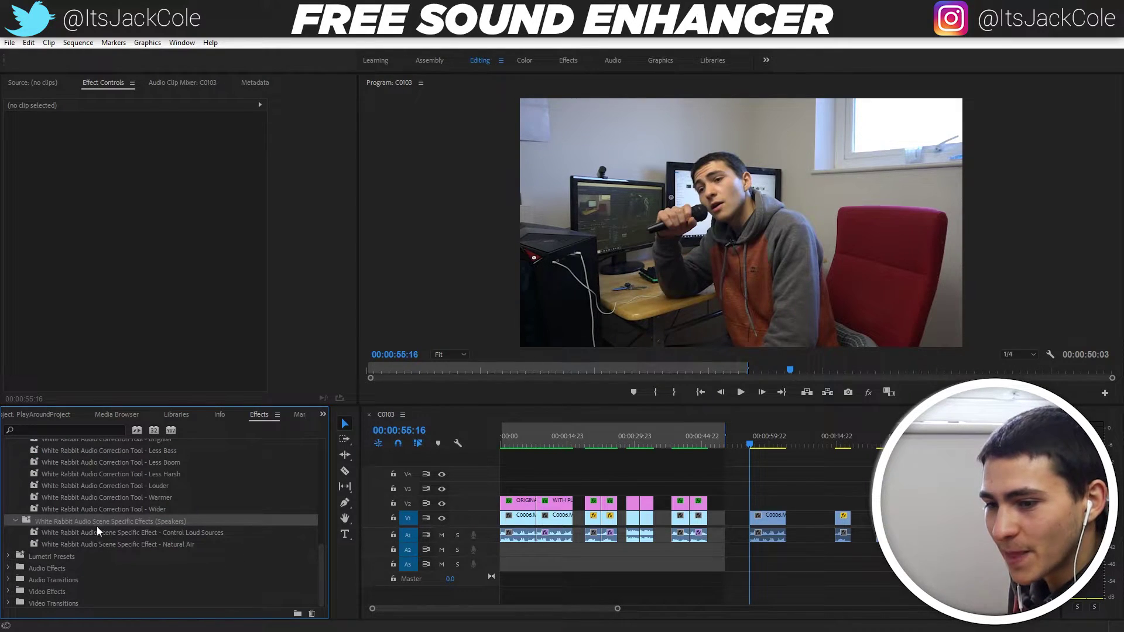
drag(117, 532, 758, 534)
click(758, 534)
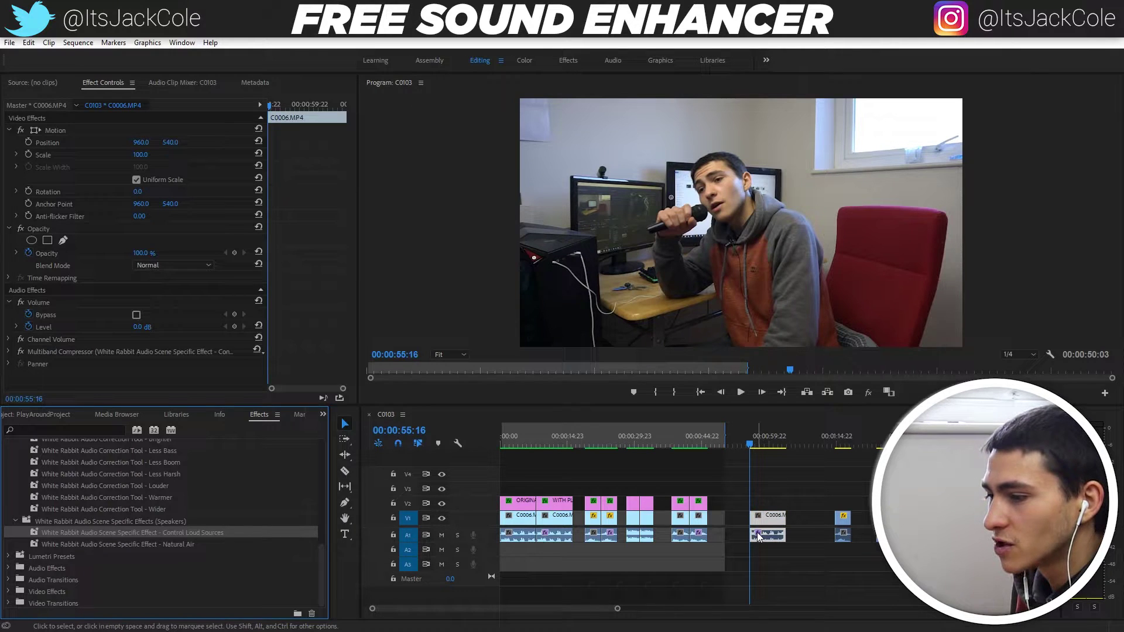
right_click(759, 535)
mouse_move(830, 587)
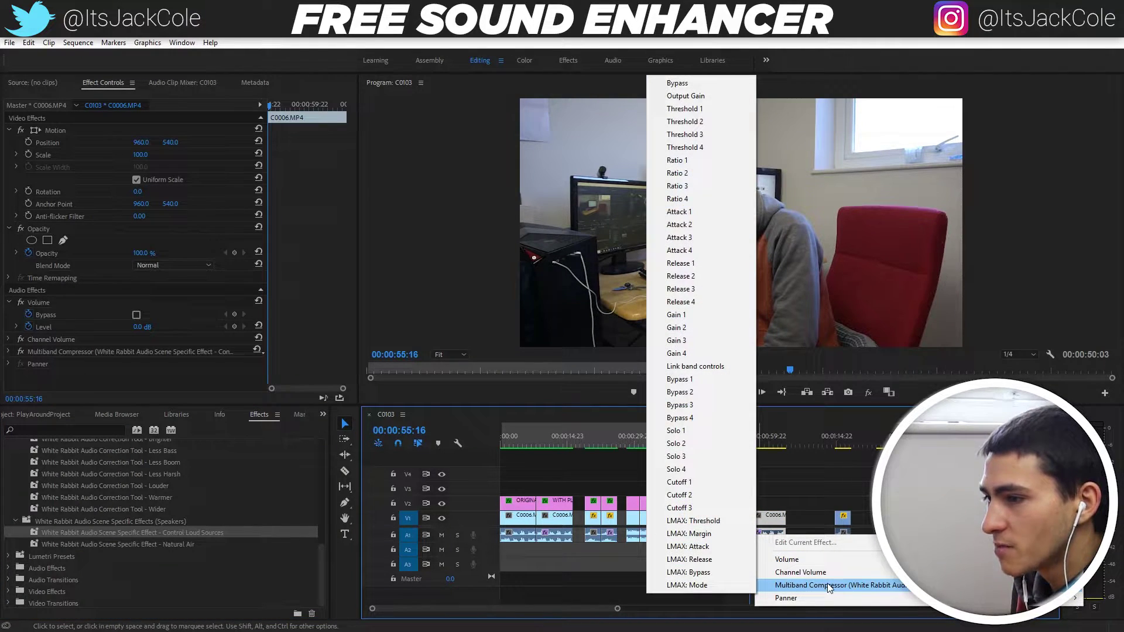
click(701, 214)
Step: Set the copied C0006.MP4 clip's Multiband Compressor preset to Walkie Talkie, close its effect editor, and save the project
right_click(759, 534)
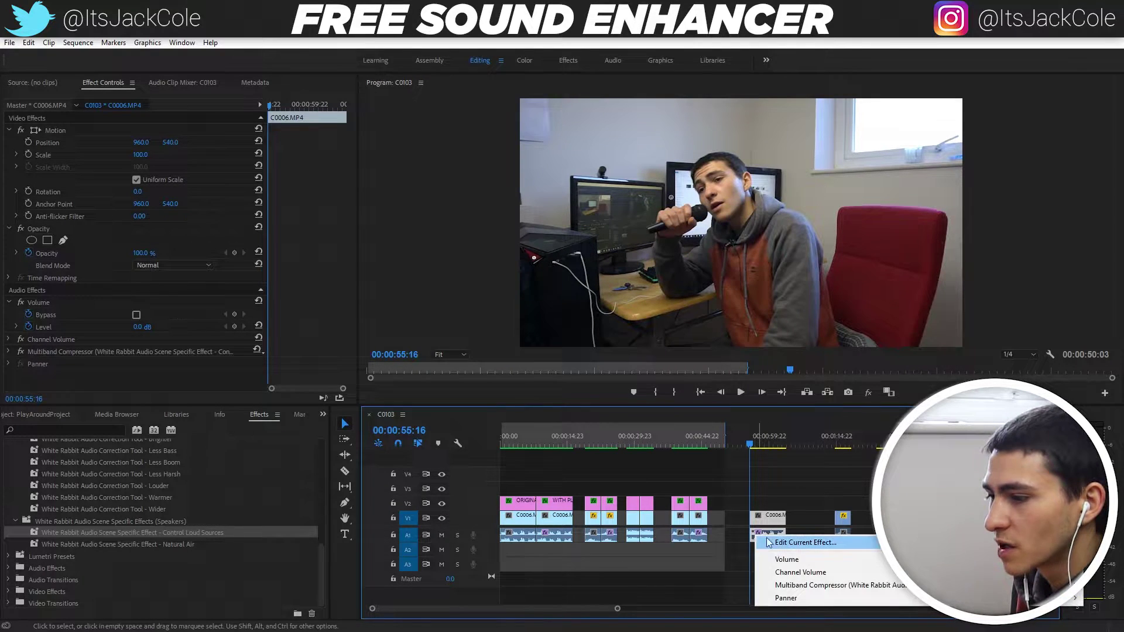
click(780, 543)
click(513, 185)
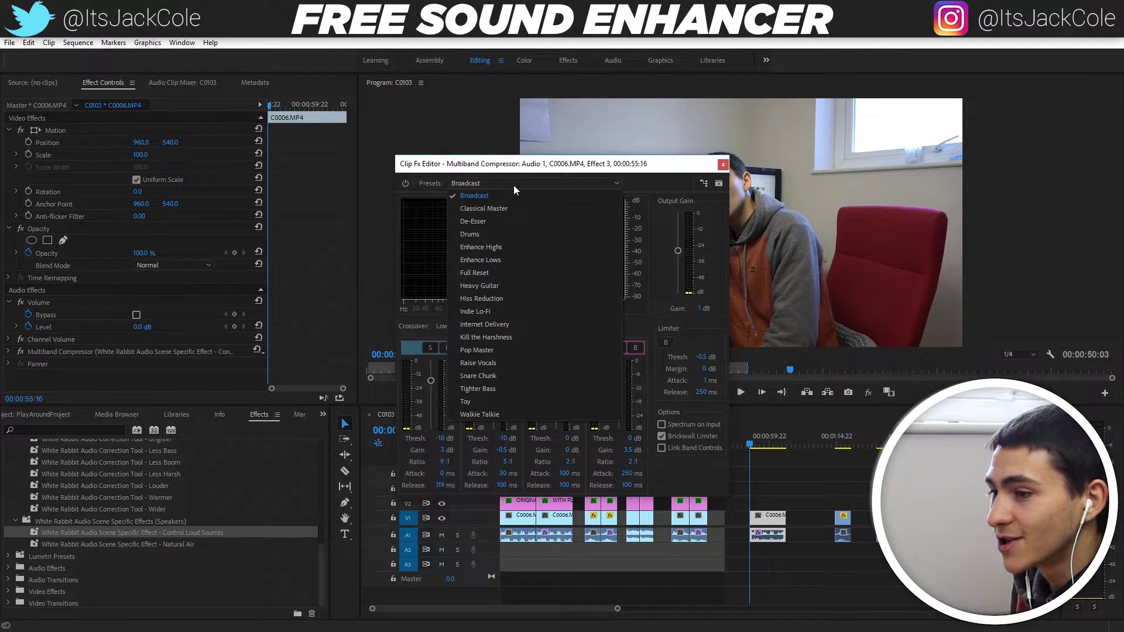
click(501, 414)
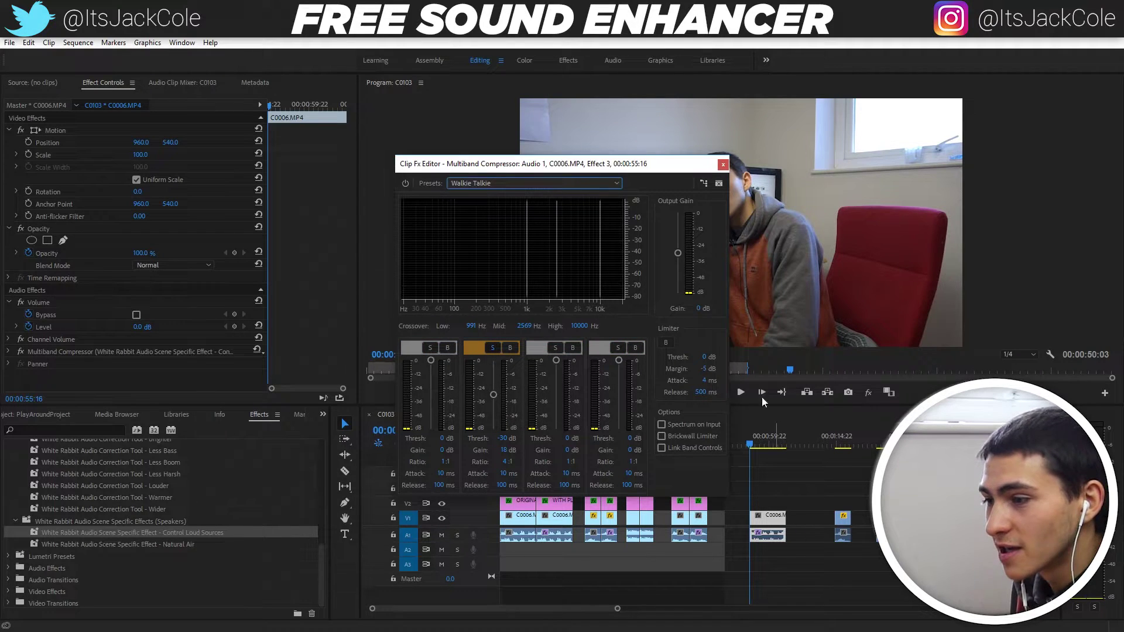
click(723, 165)
click(820, 468)
key(ctrl+s)
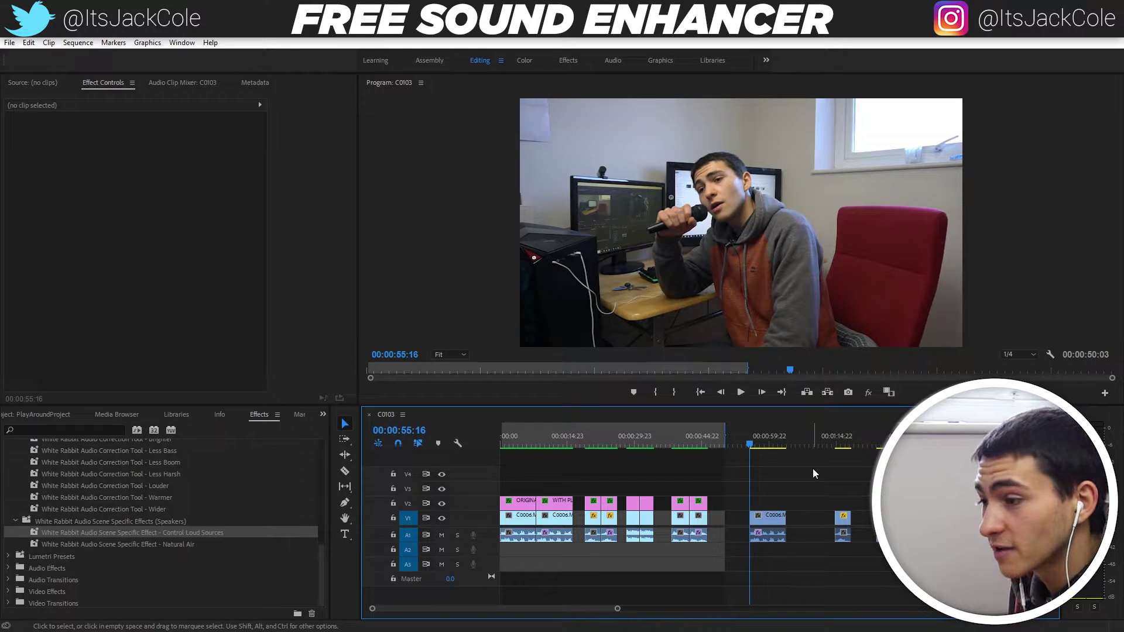
Step: Play the copied C0006.MP4 clip to hear the Walkie Talkie effect, stop at 00:01:01:10, and save the project
key(space)
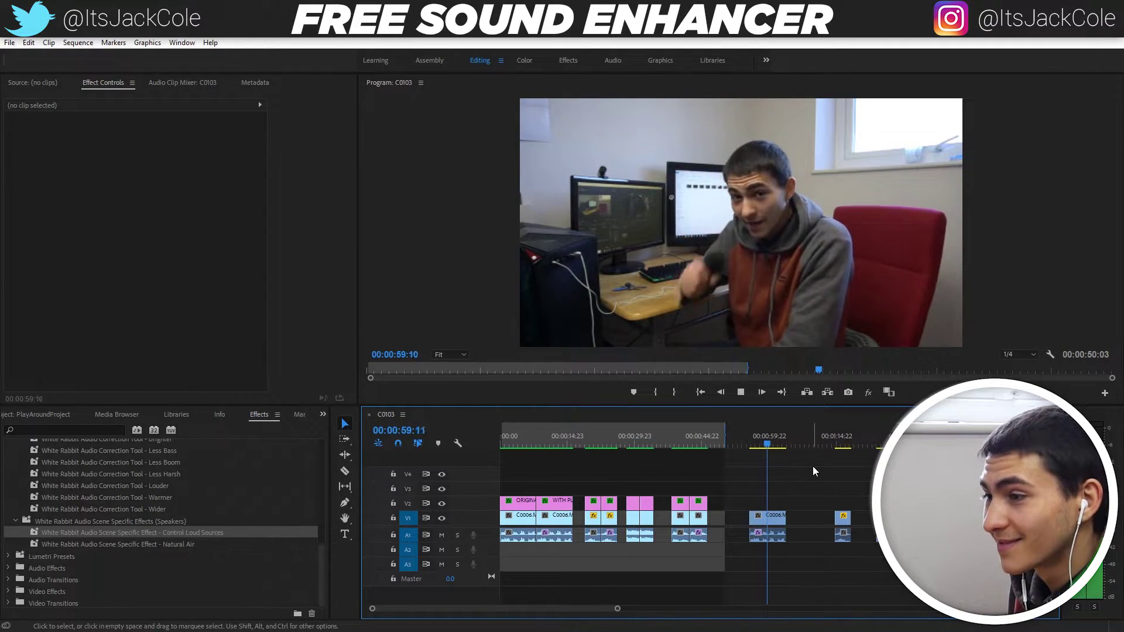
key(space)
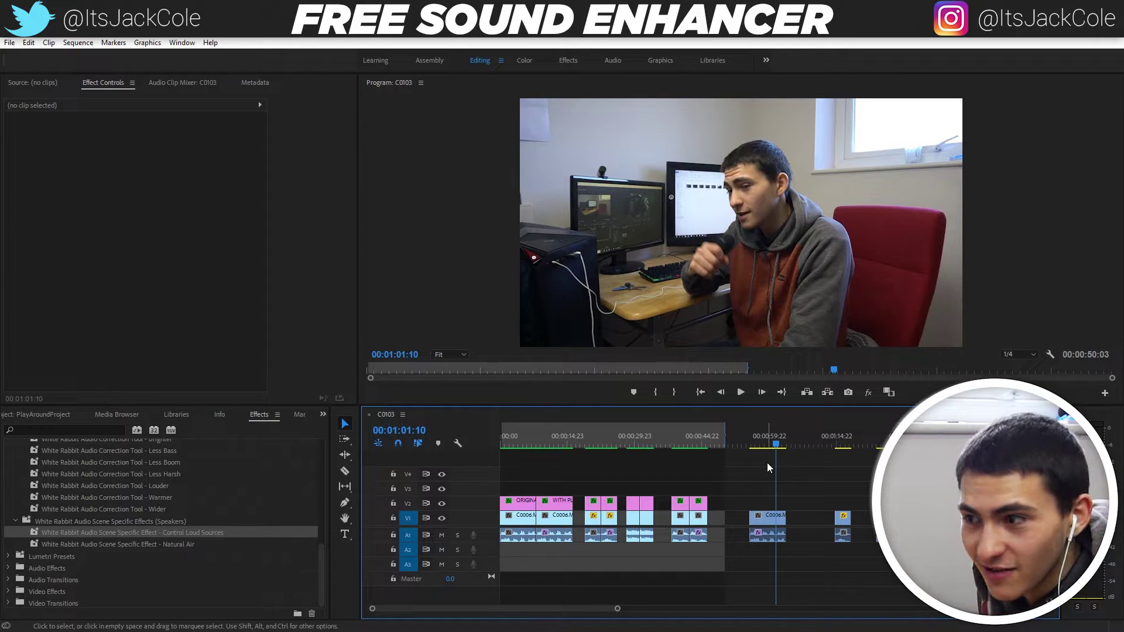
key(ctrl+s)
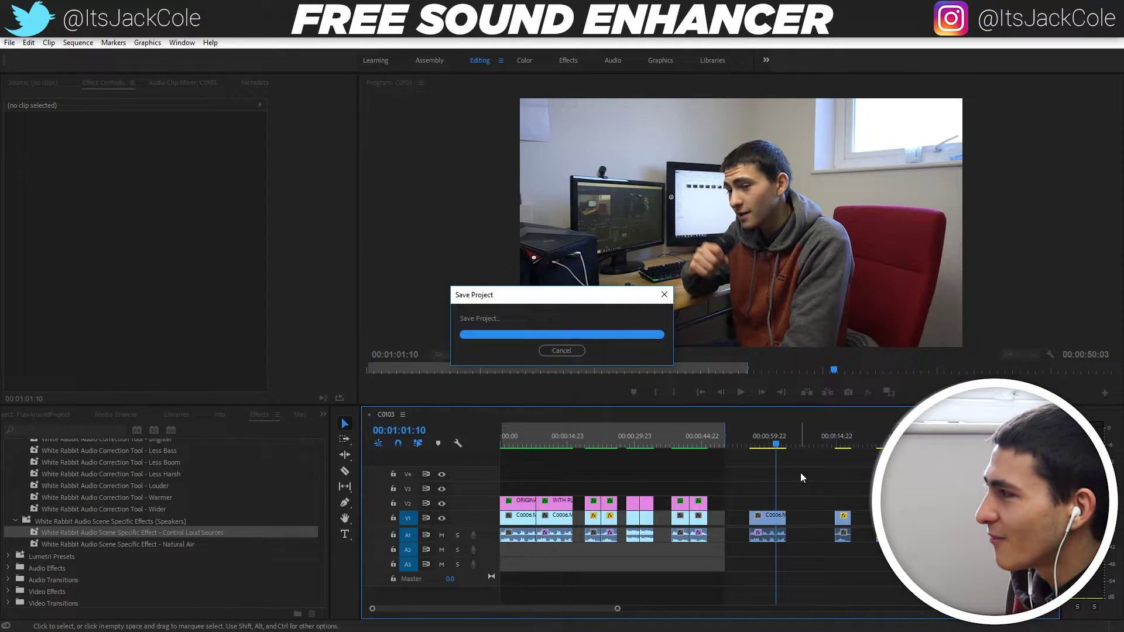
Step: Move the copied woodland path clip earlier to start at the playhead at 00:01:07:16, and save the project
click(792, 437)
click(806, 438)
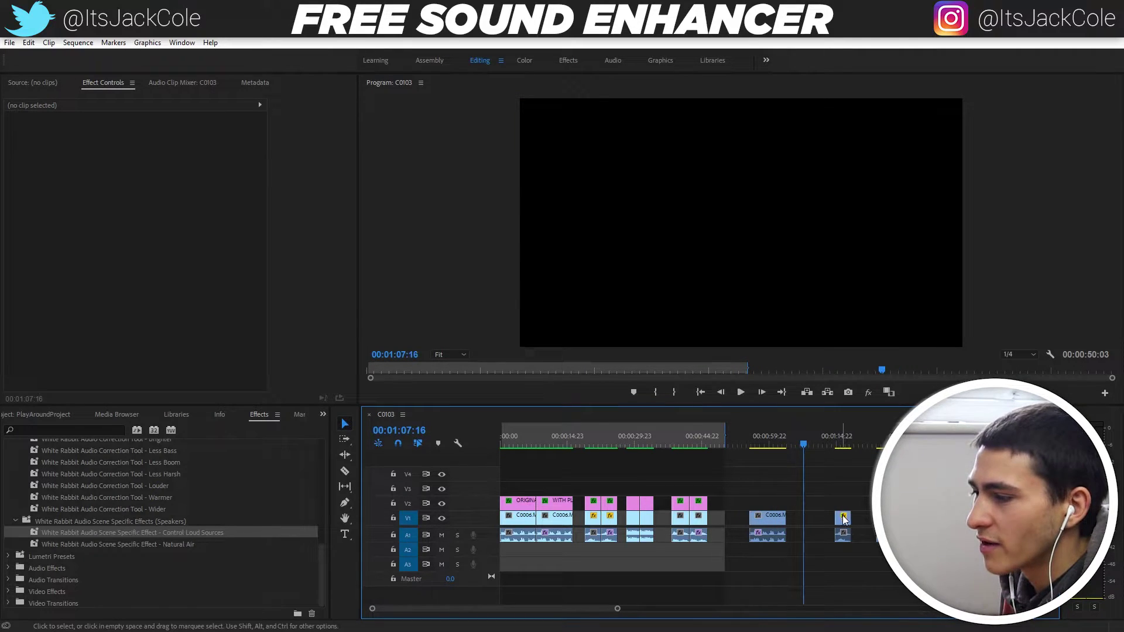
drag(843, 518, 827, 515)
click(829, 496)
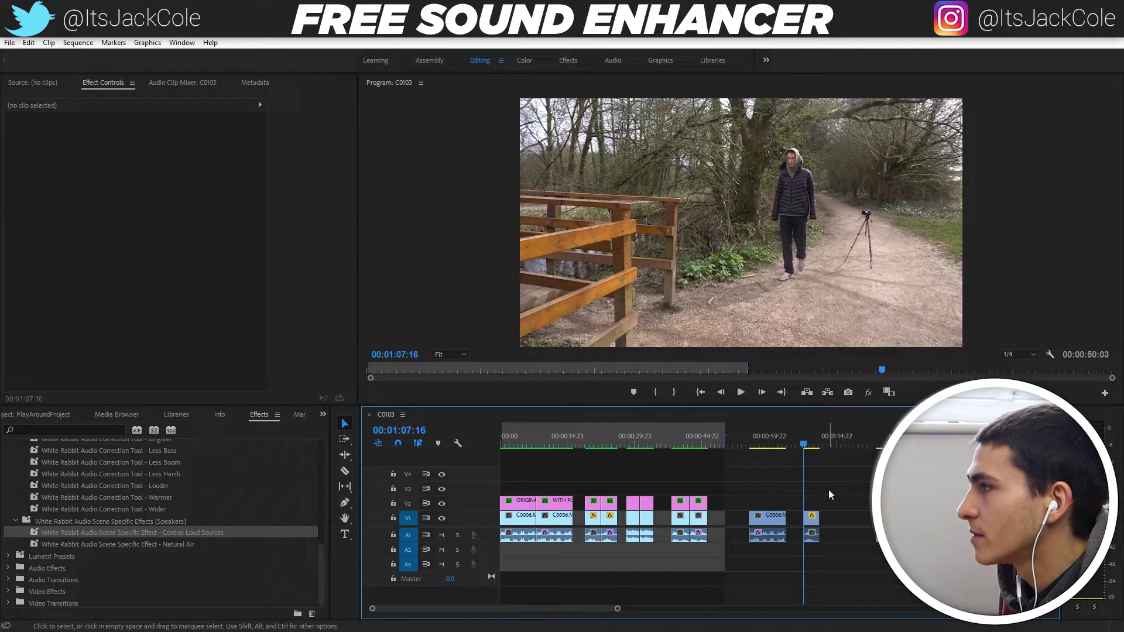
key(ctrl+s)
Step: Apply the White Rabbit Control Loud Sources preset to the audio of the woodland path clip C0017.MP4
click(164, 525)
drag(140, 532, 206, 536)
drag(412, 550, 810, 535)
right_click(811, 536)
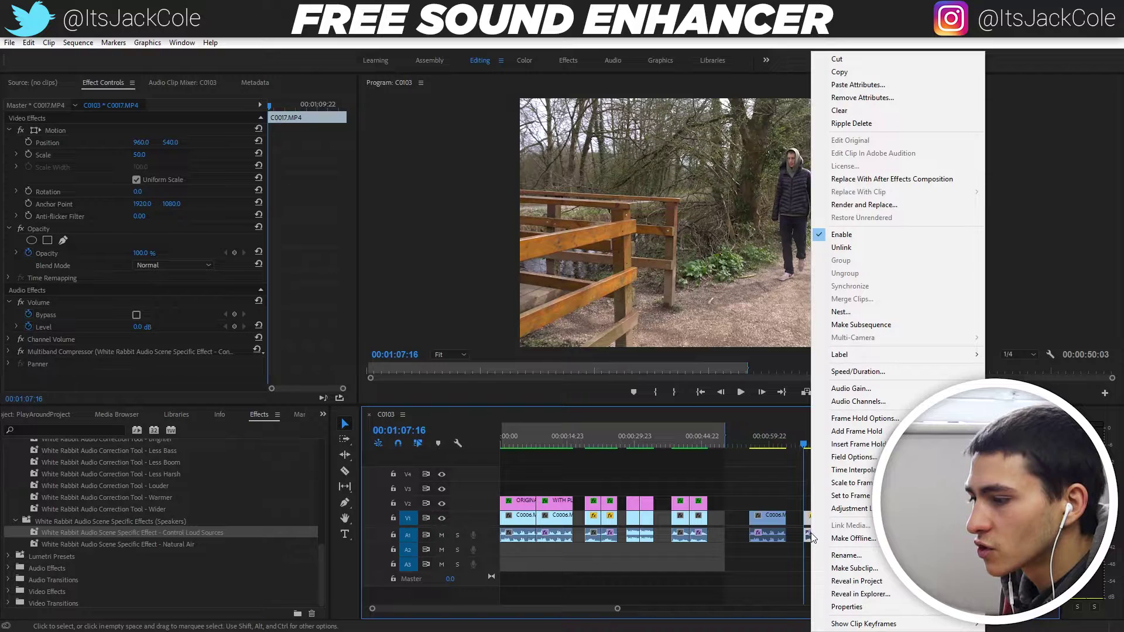
key(Escape)
Step: Display the Multiband Compressor's Attack 1 parameter on the C0017.MP4 clip's audio, and open the compressor's effect editor
click(811, 533)
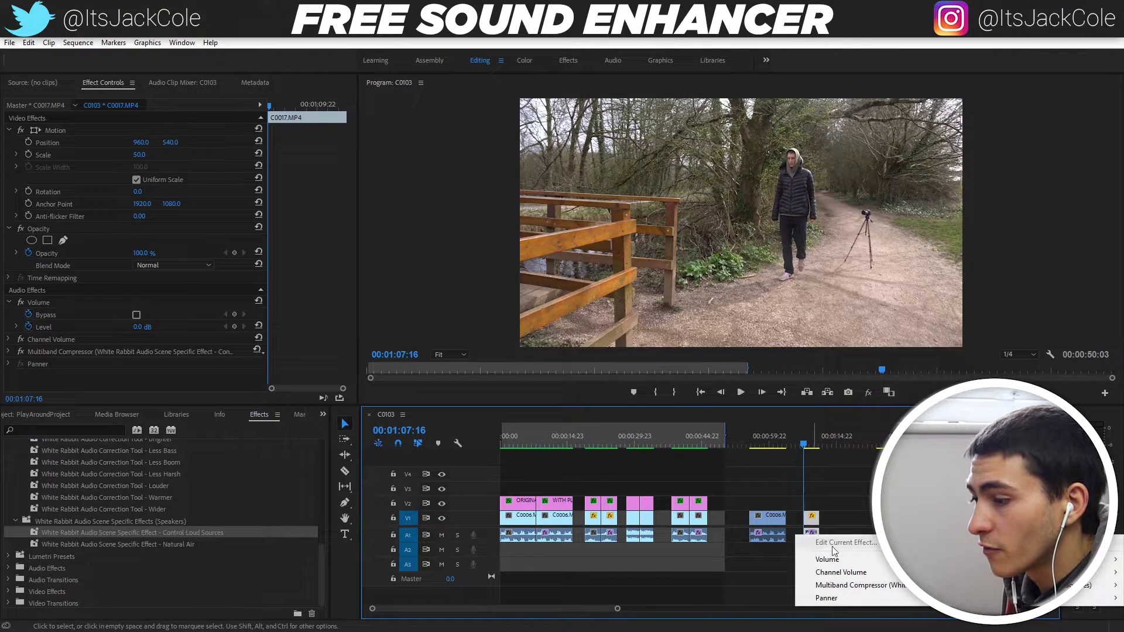
mouse_move(855, 588)
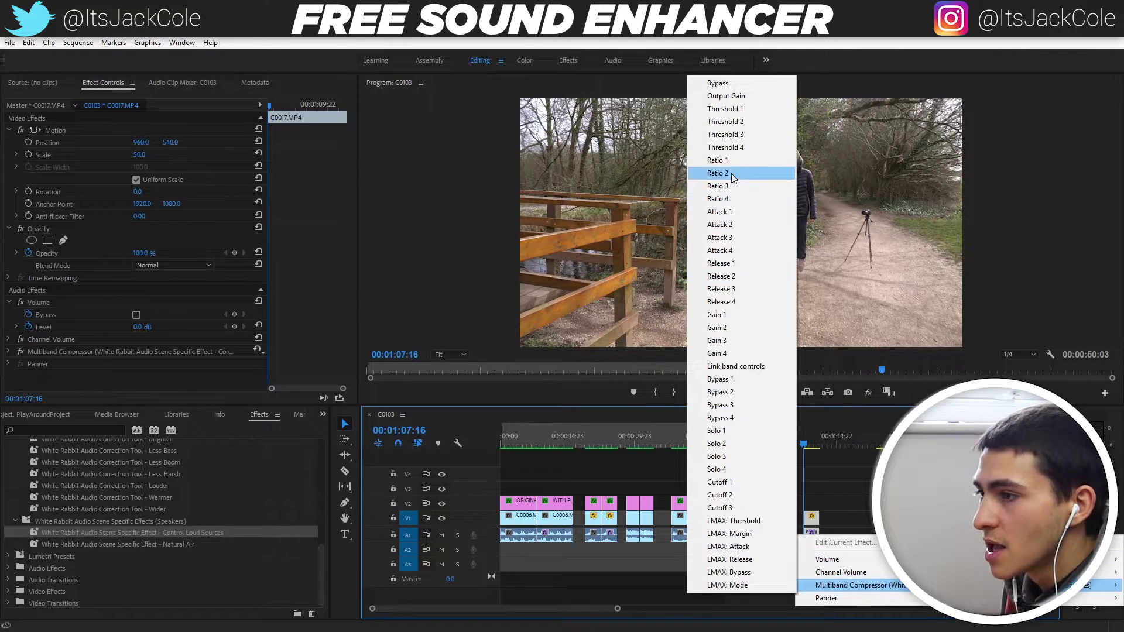
click(747, 211)
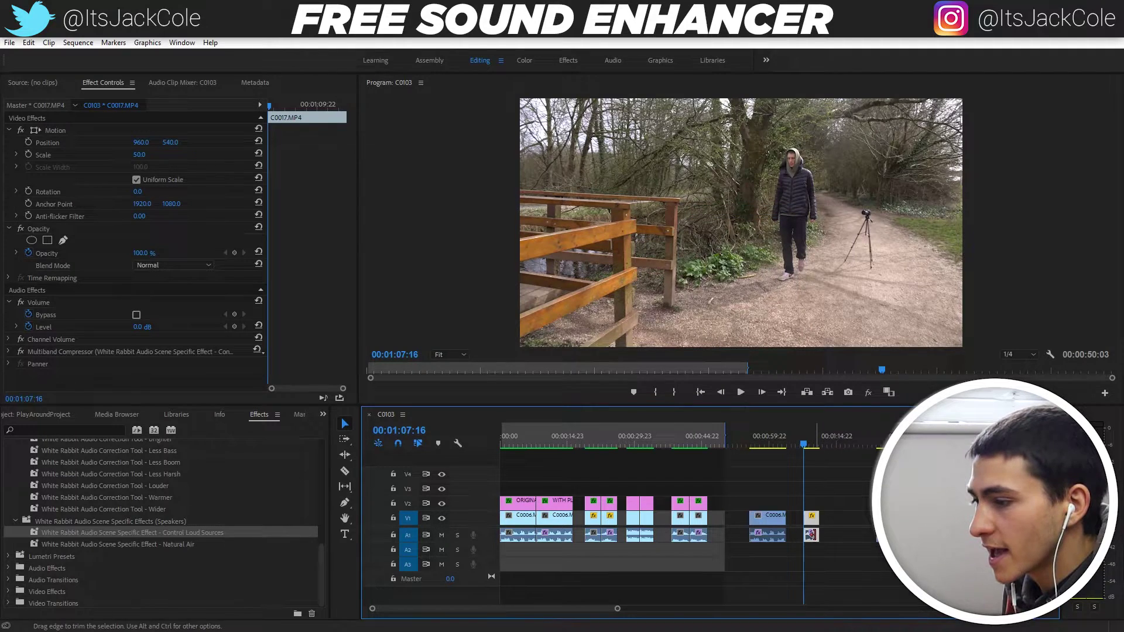
click(811, 533)
click(828, 541)
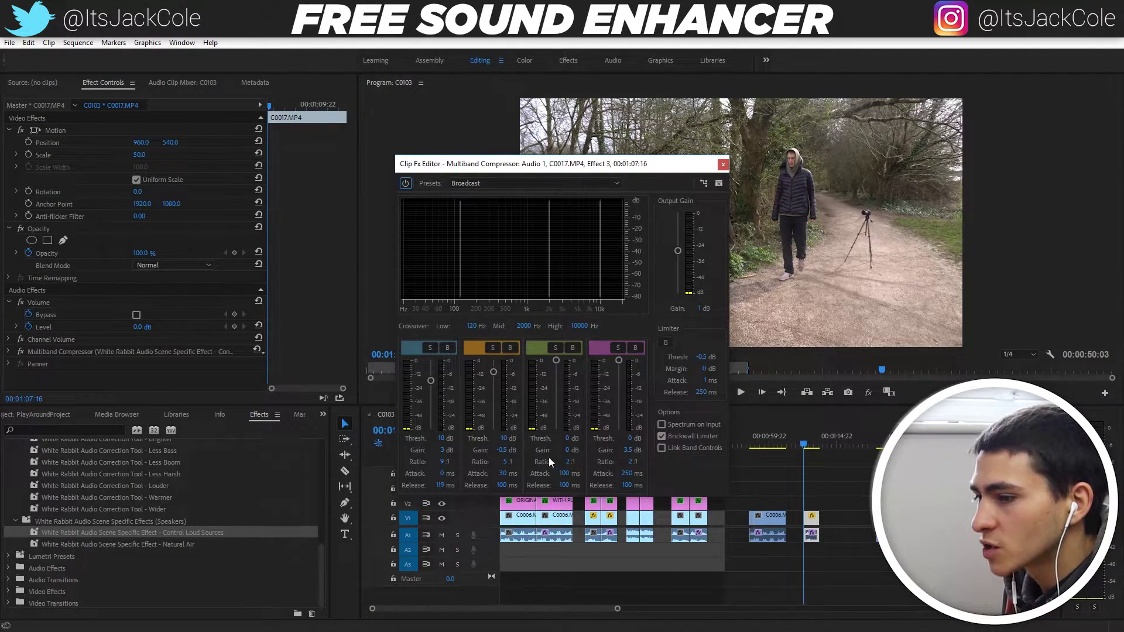
Step: Play the C0017.MP4 clip through the Multiband Compressor, and lower the thresholds of its two lowest bands to -60 dB
key(space)
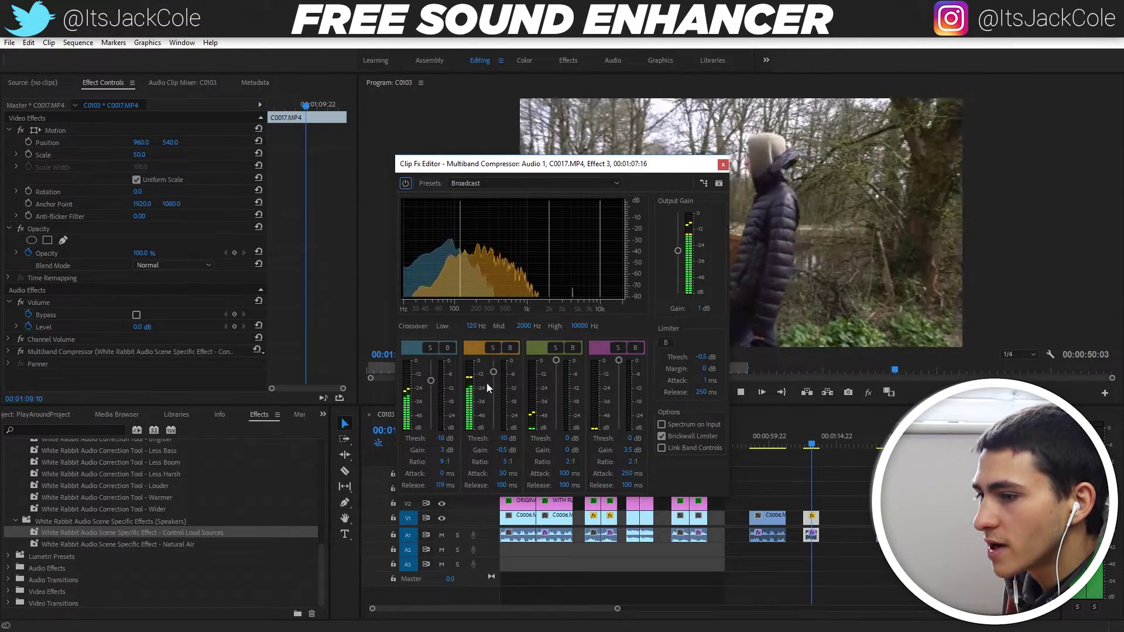
key(space)
drag(493, 372, 496, 445)
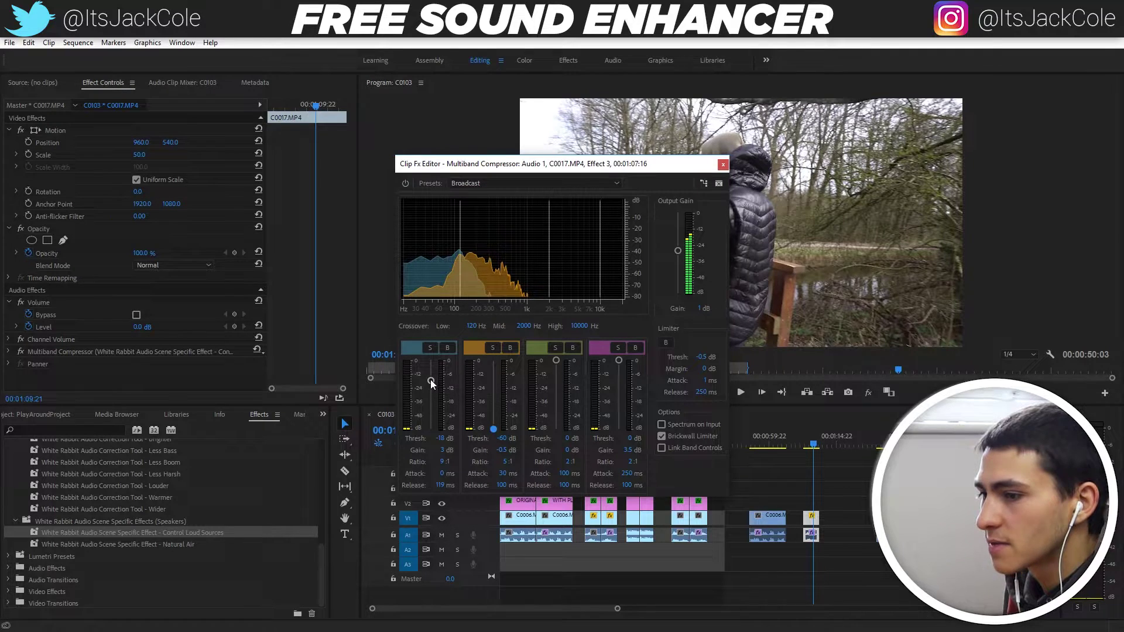
drag(430, 388, 431, 443)
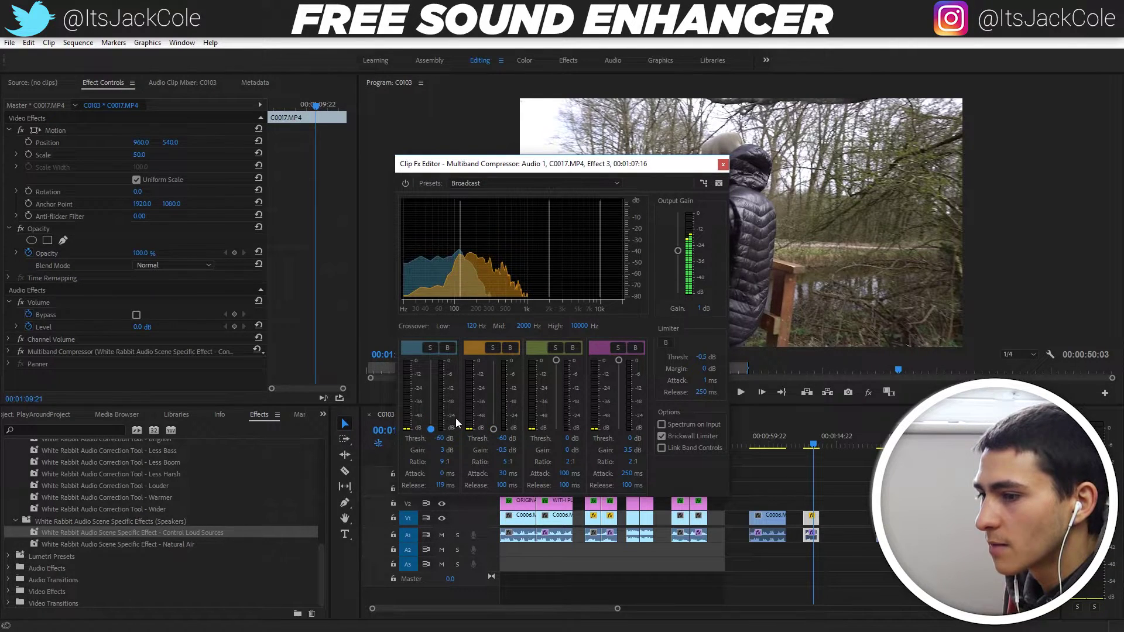
Step: Replay the C0017.MP4 clip from 00:01:07:16 to hear the lowered thresholds, and save the project
click(801, 442)
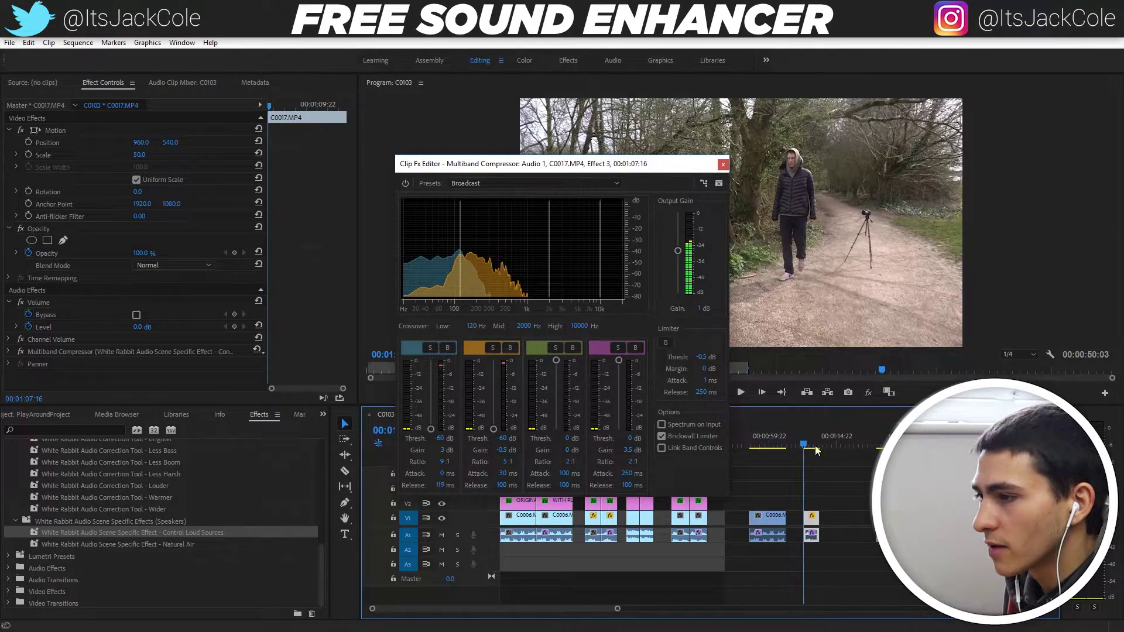
key(space)
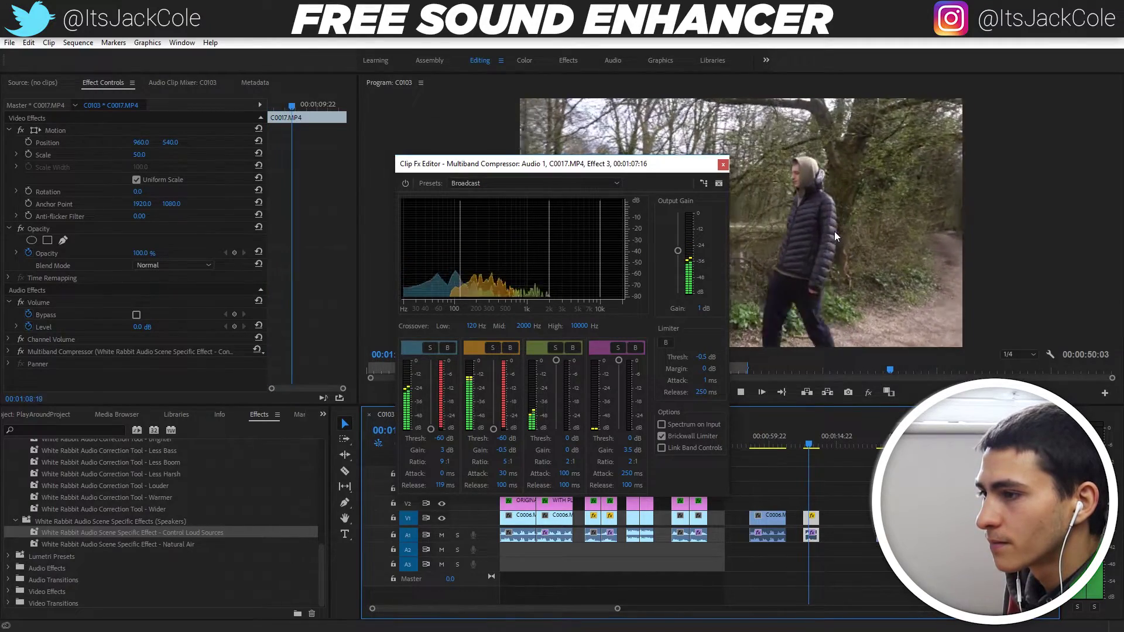
key(space)
click(875, 473)
key(ctrl+s)
Step: Move the copied nightclub clip C0098.MP4 earlier on the timeline, set the playhead to its start at 00:01:15:07, and save the project
drag(885, 516, 847, 509)
click(847, 503)
click(840, 438)
key(ctrl+s)
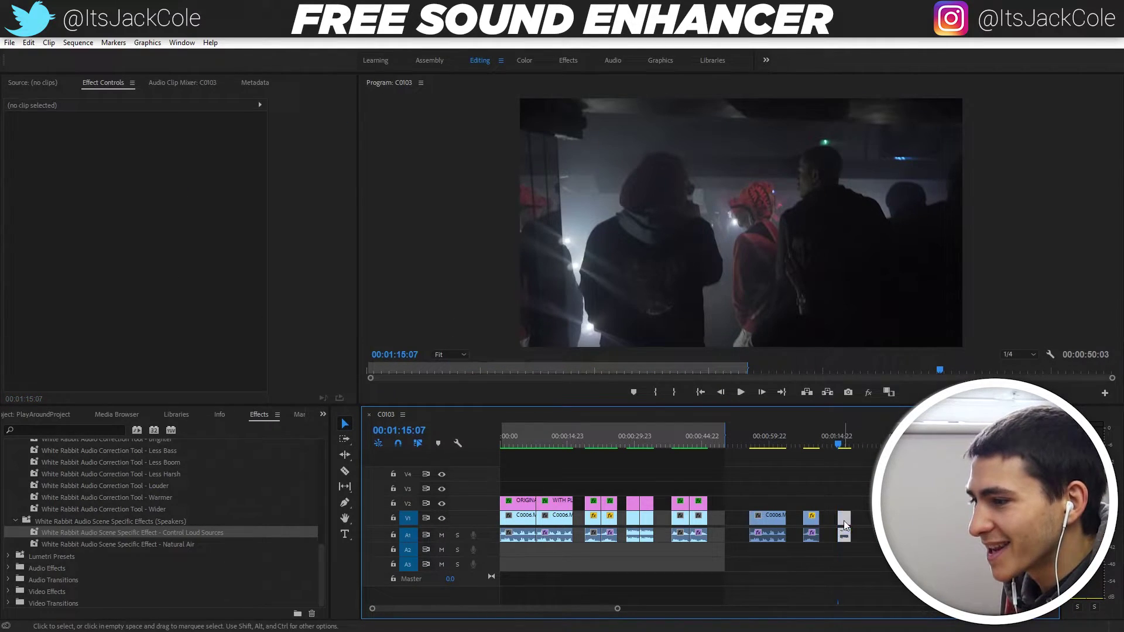
Step: Play the C0098.MP4 nightclub clip from 00:01:15:07 to hear its original sound
click(883, 508)
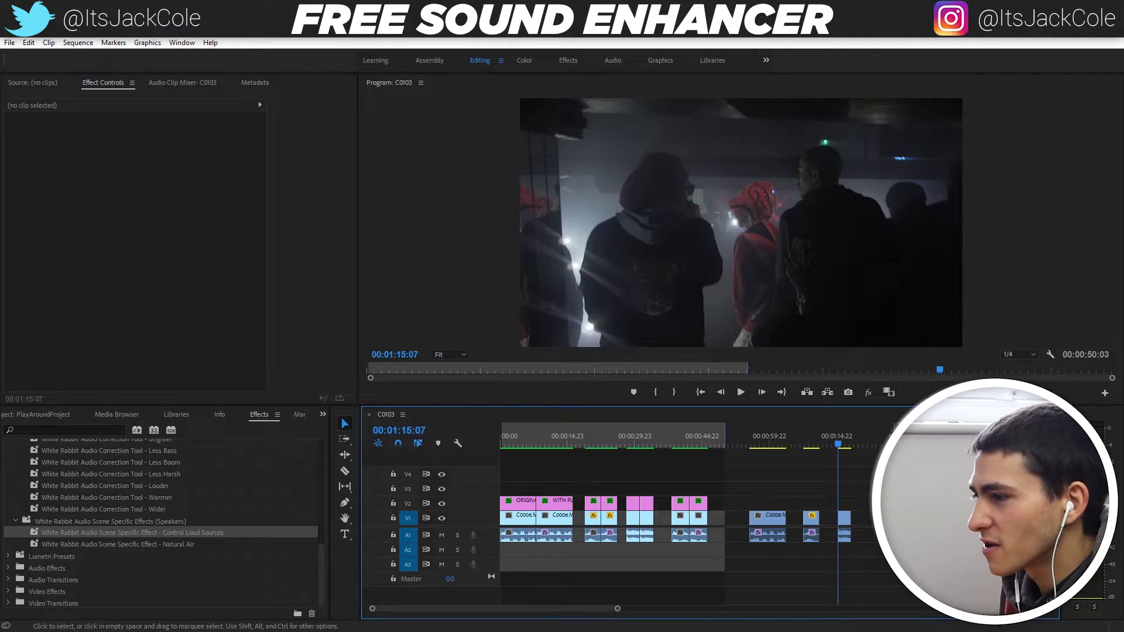
key(space)
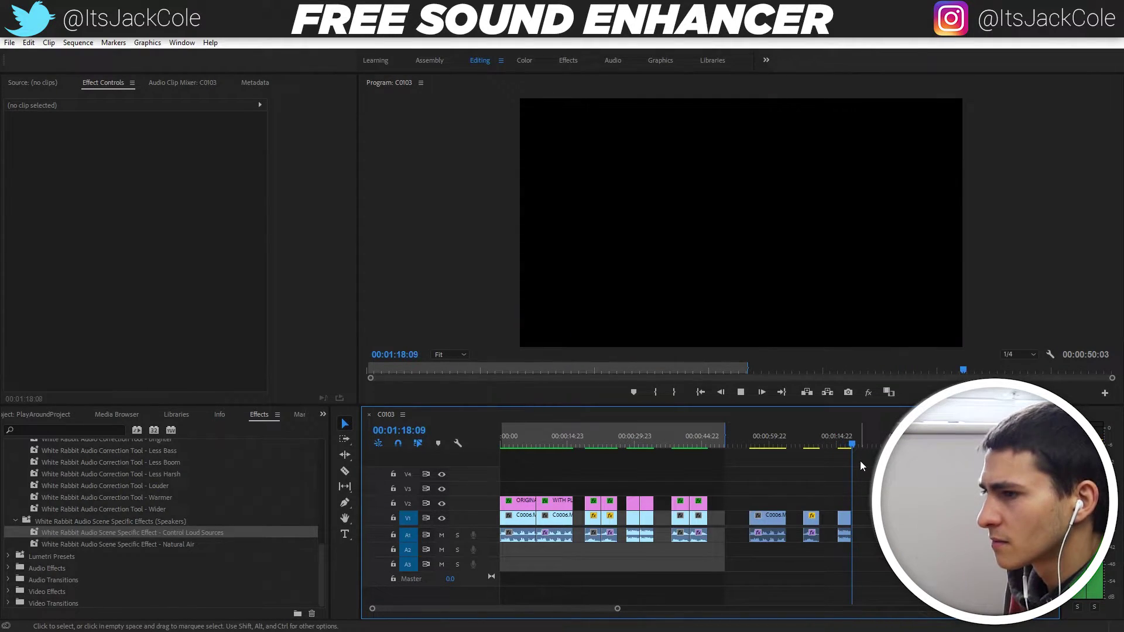
key(space)
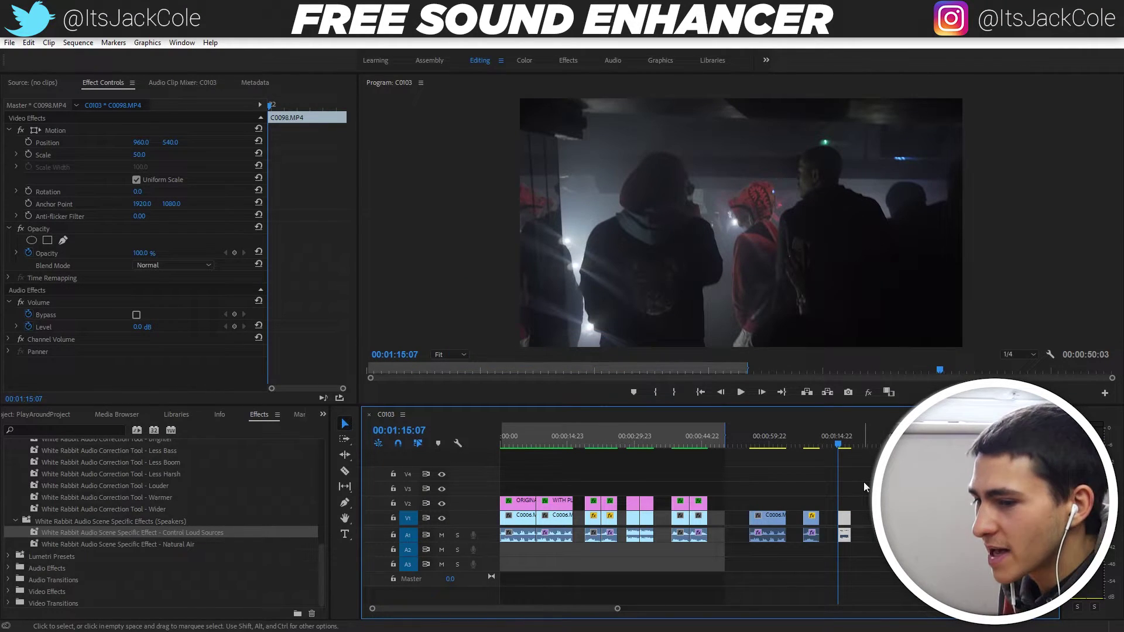
Step: Apply the White Rabbit Natural Air preset to the C0098.MP4 audio, and display the Mastering effect's Exciter Amount on the clip
drag(164, 544, 846, 533)
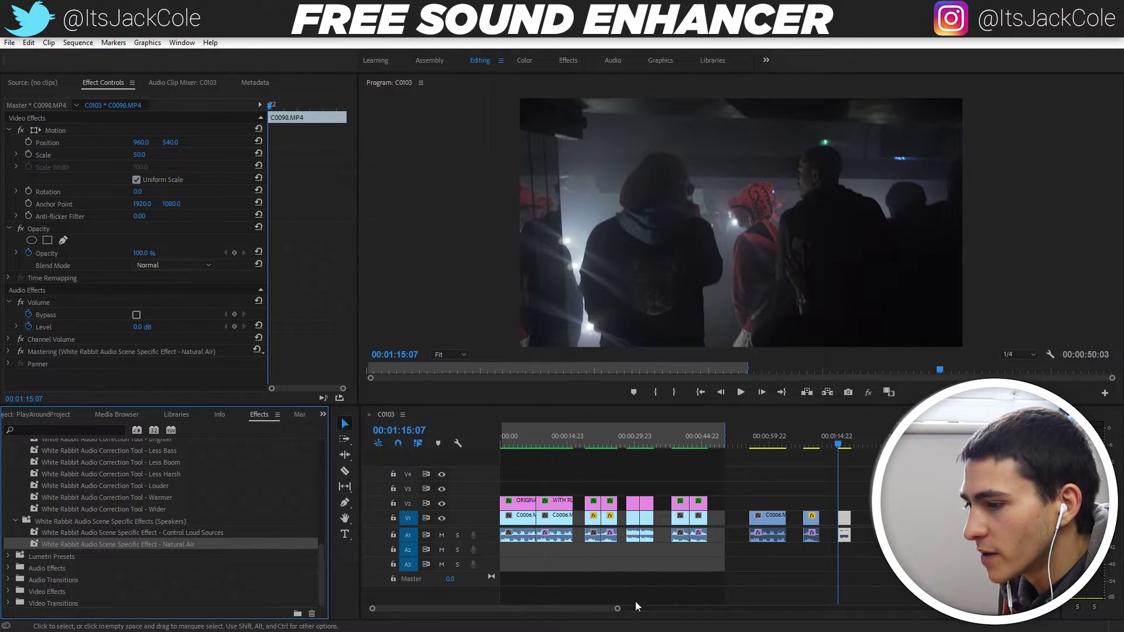
drag(617, 609, 552, 610)
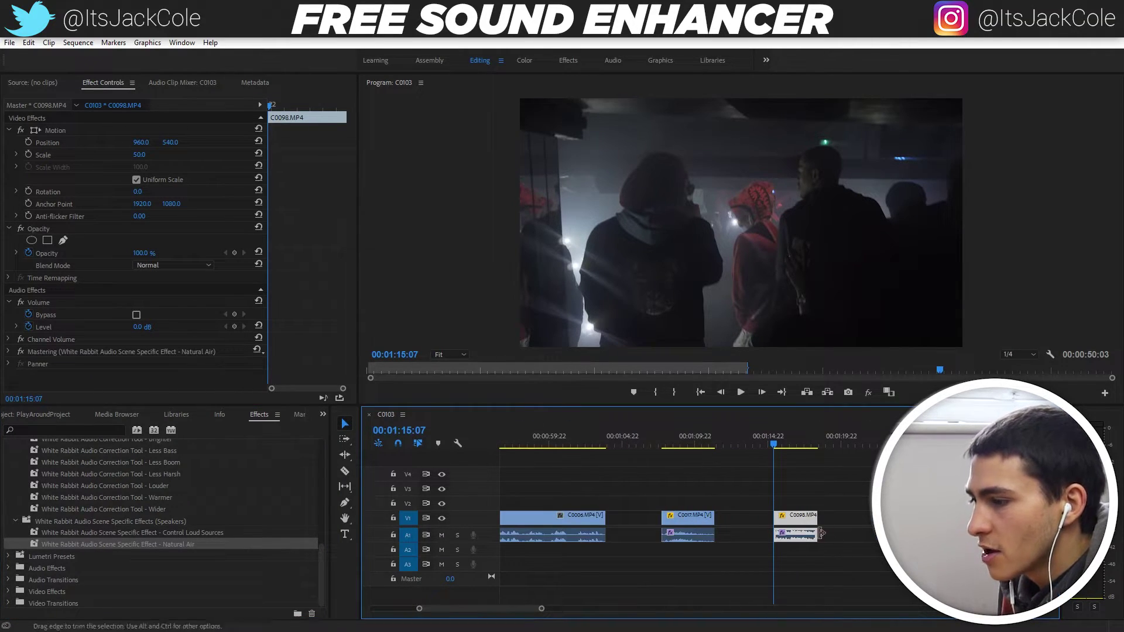
click(782, 532)
mouse_move(854, 588)
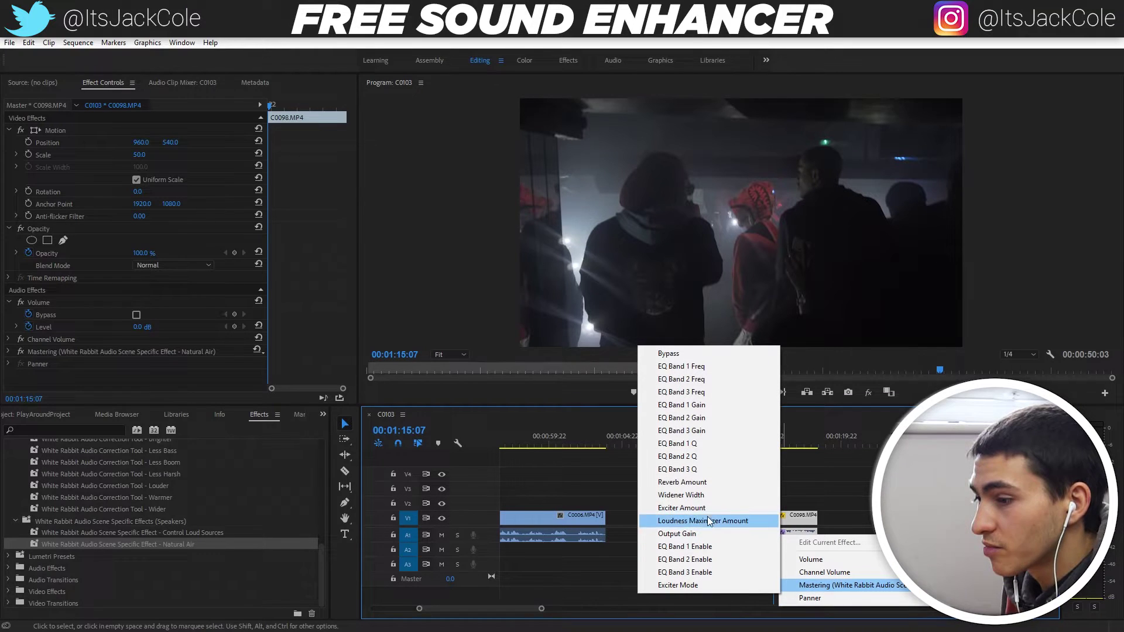
click(701, 508)
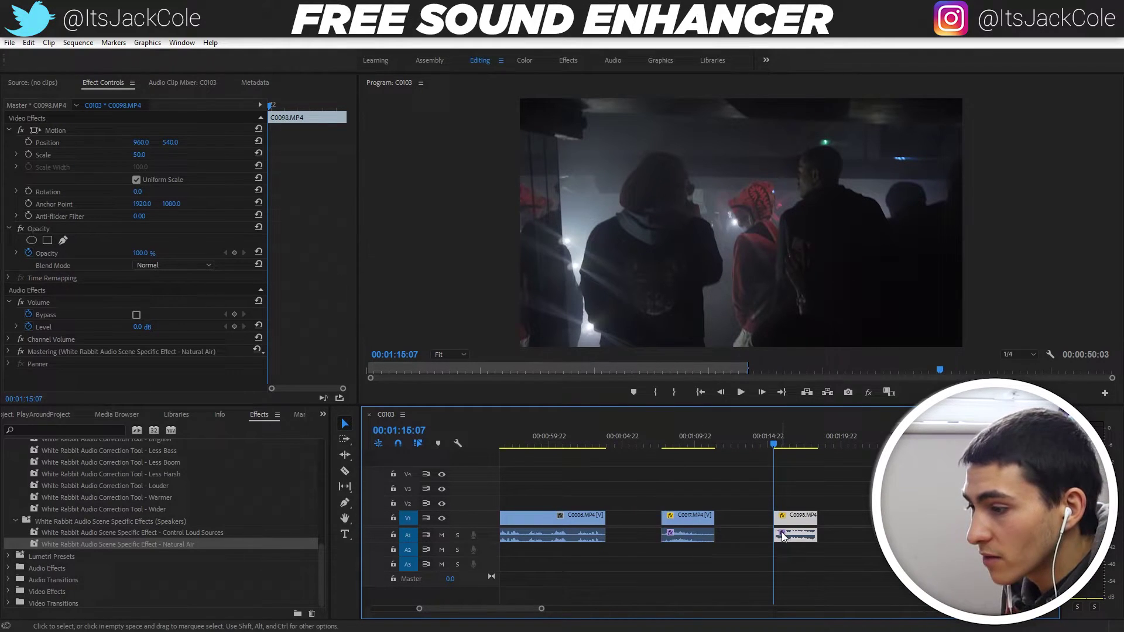
Step: Open the Mastering effect editor for the C0098.MP4 audio, choose the Make Room For Vocals preset, and close the editor
click(782, 533)
click(809, 543)
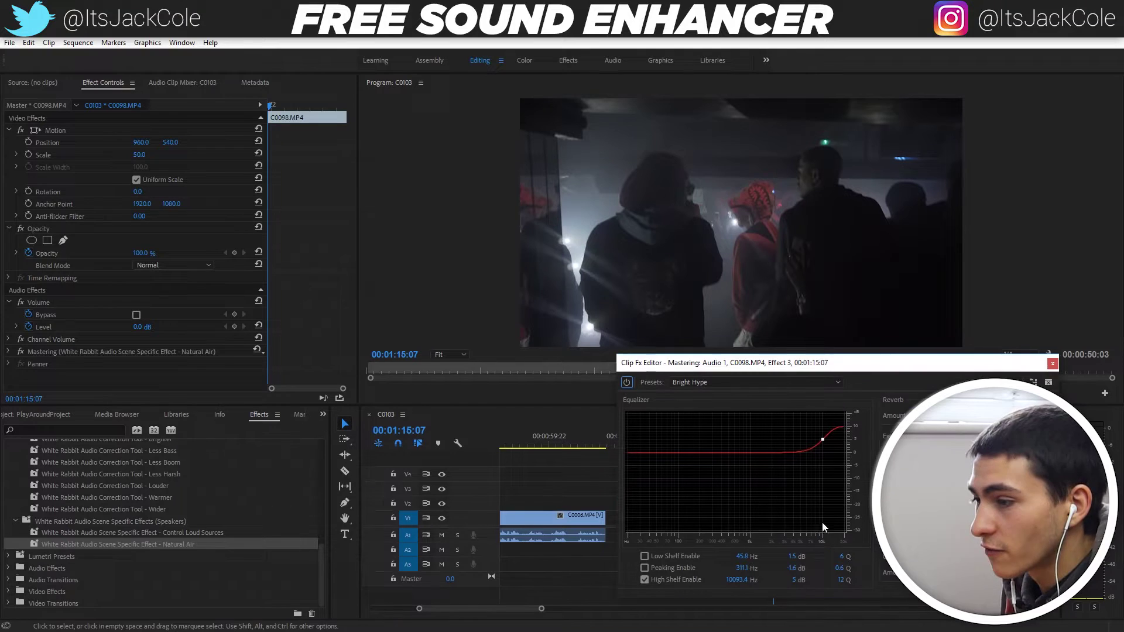
click(749, 381)
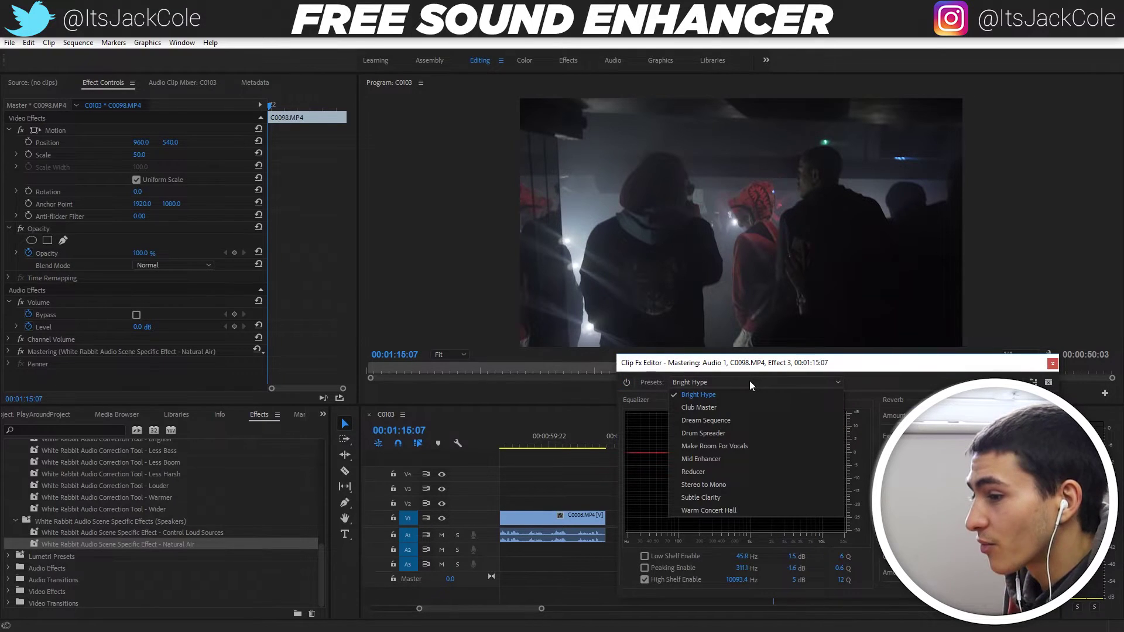
click(732, 446)
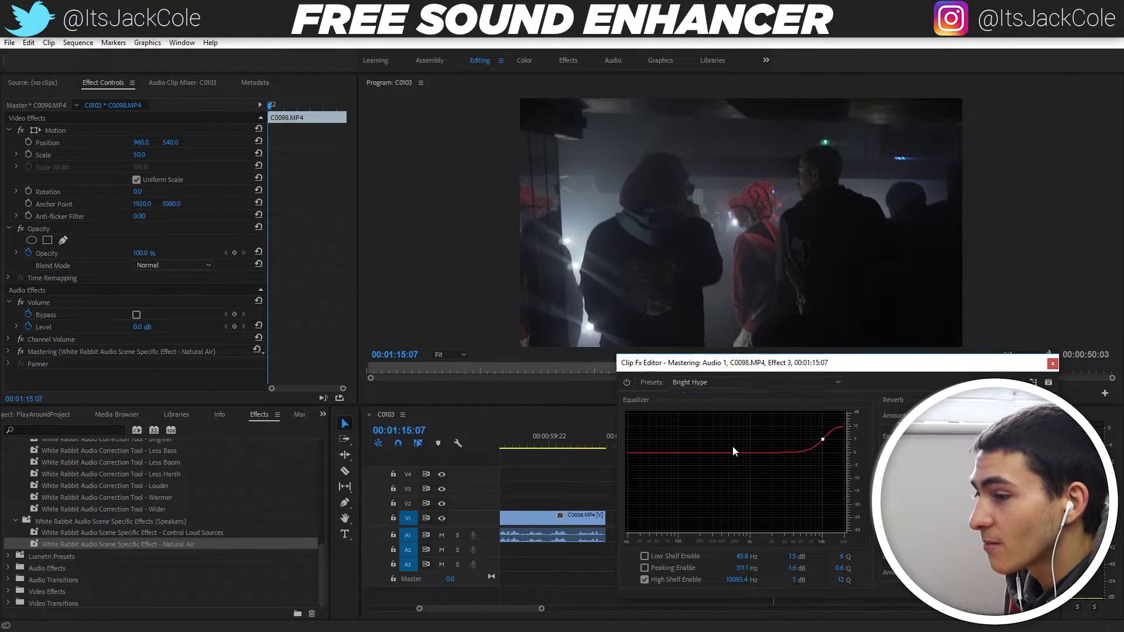
click(1053, 364)
Step: Play the C0098.MP4 clip to hear the Mastering effect, save the project, and return the playhead to 00:01:15:07
click(787, 464)
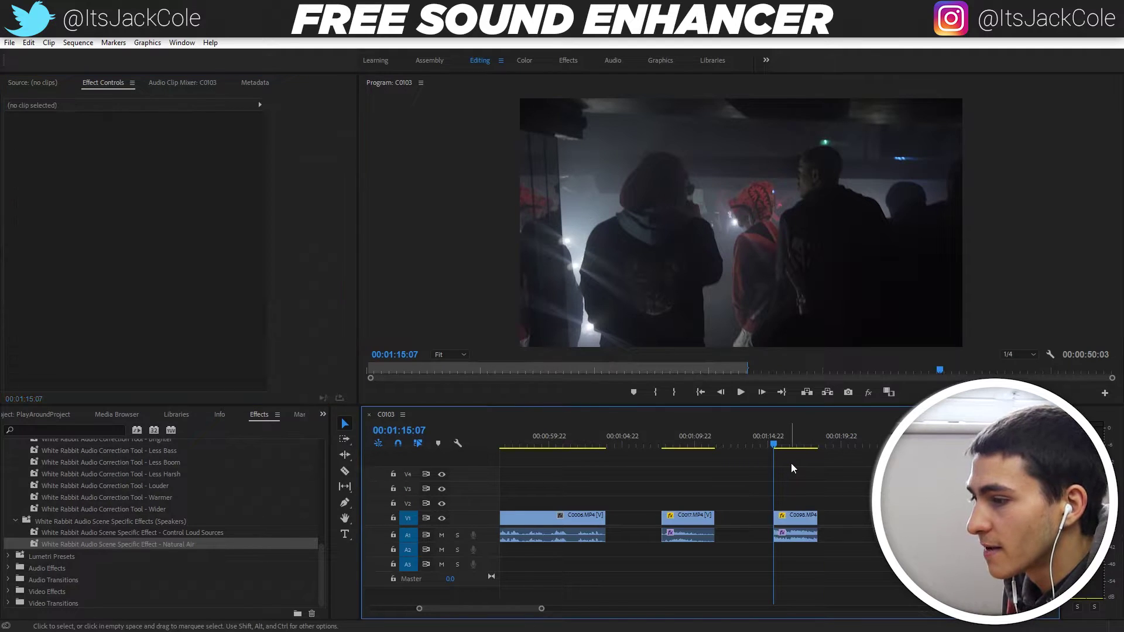
key(space)
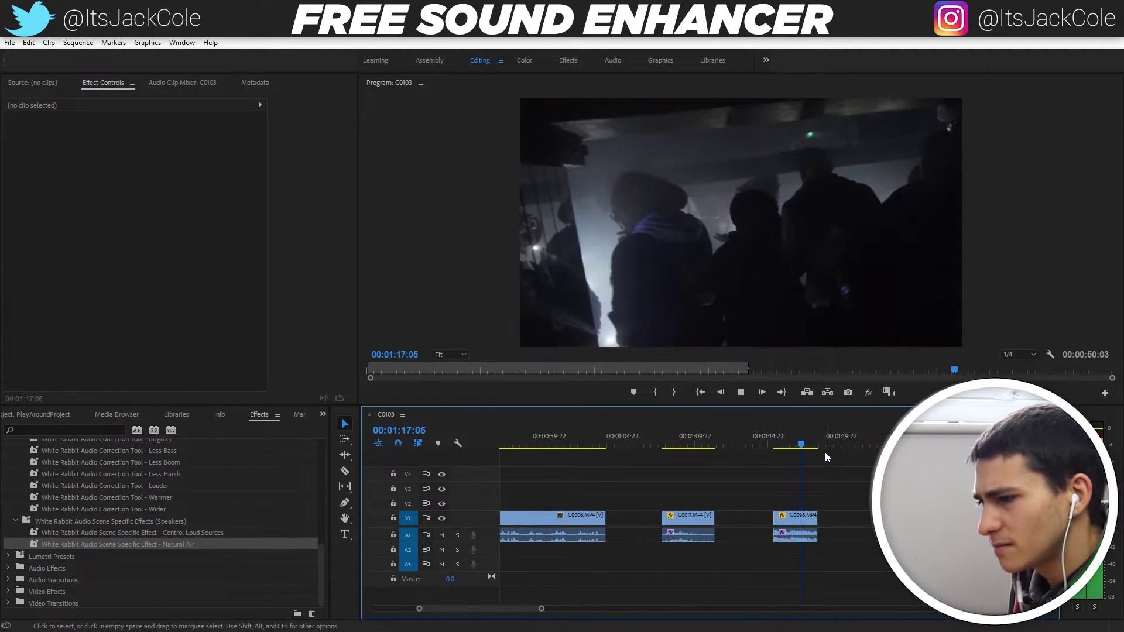
key(ctrl+s)
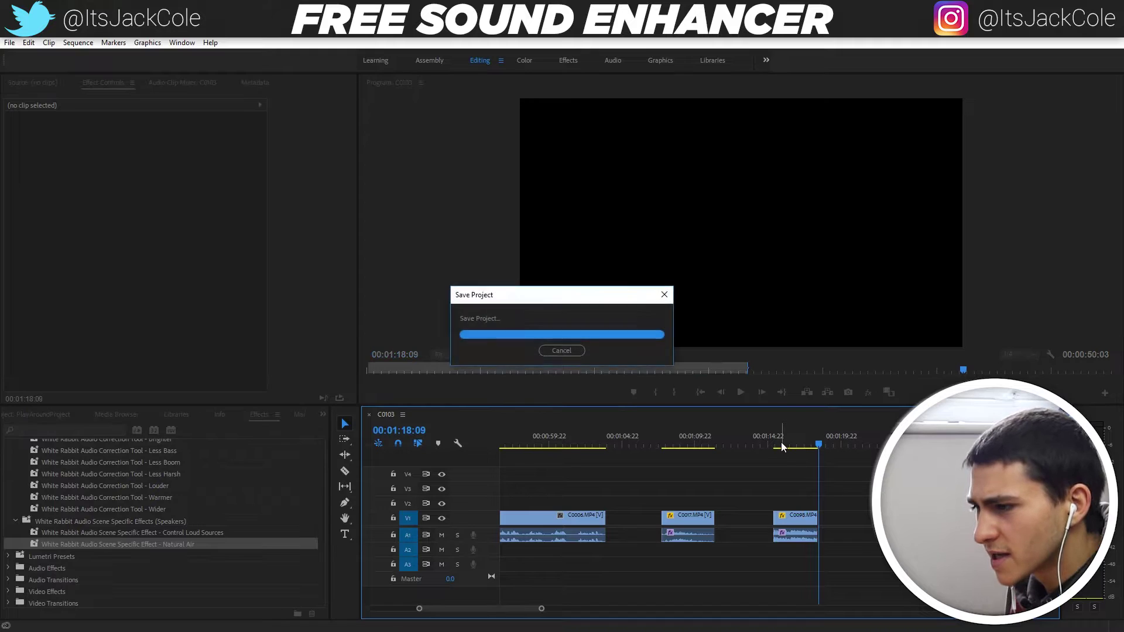
key(Up)
Step: Apply the White Rabbit Less Boom and Less Harsh correction presets to the audio of the C0098.MP4 clip
scroll(121, 549, up, 2)
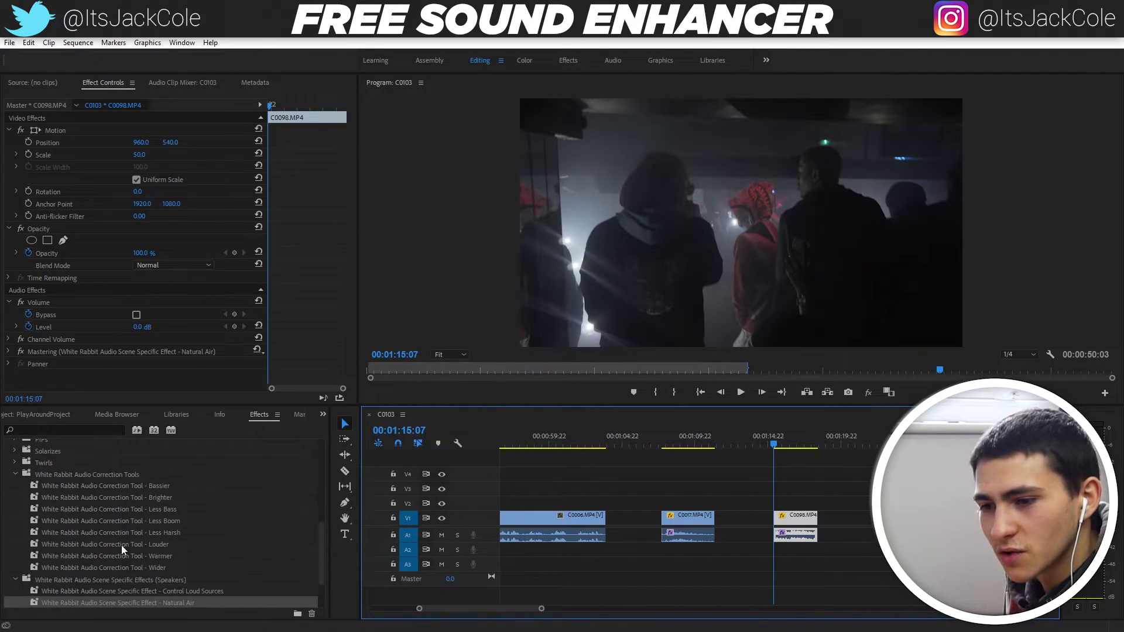
click(158, 474)
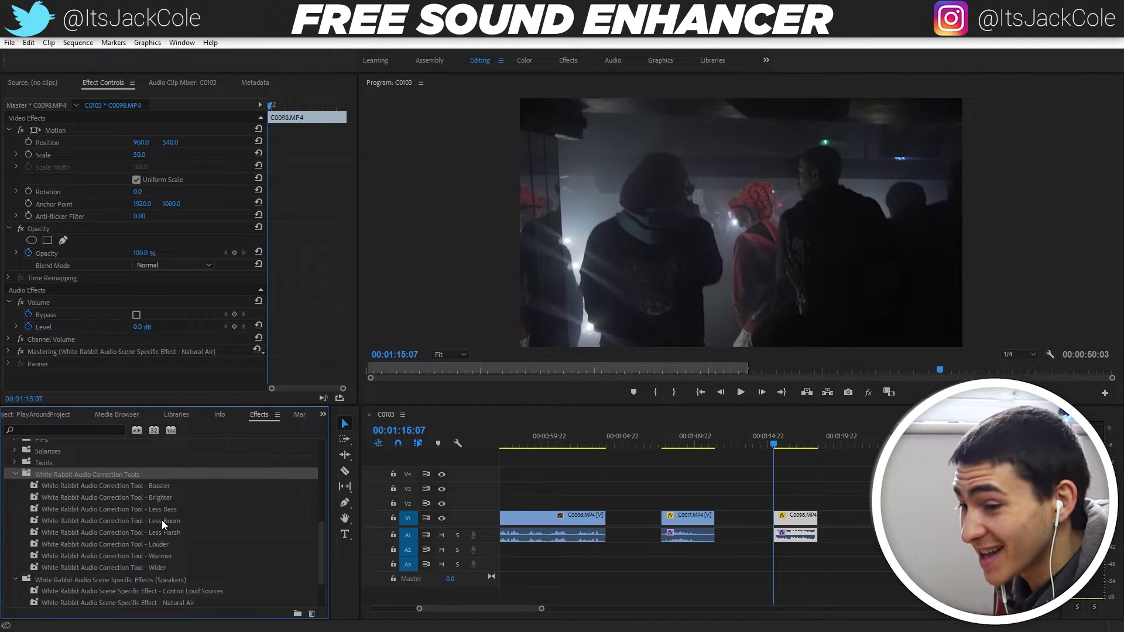
drag(134, 510, 794, 535)
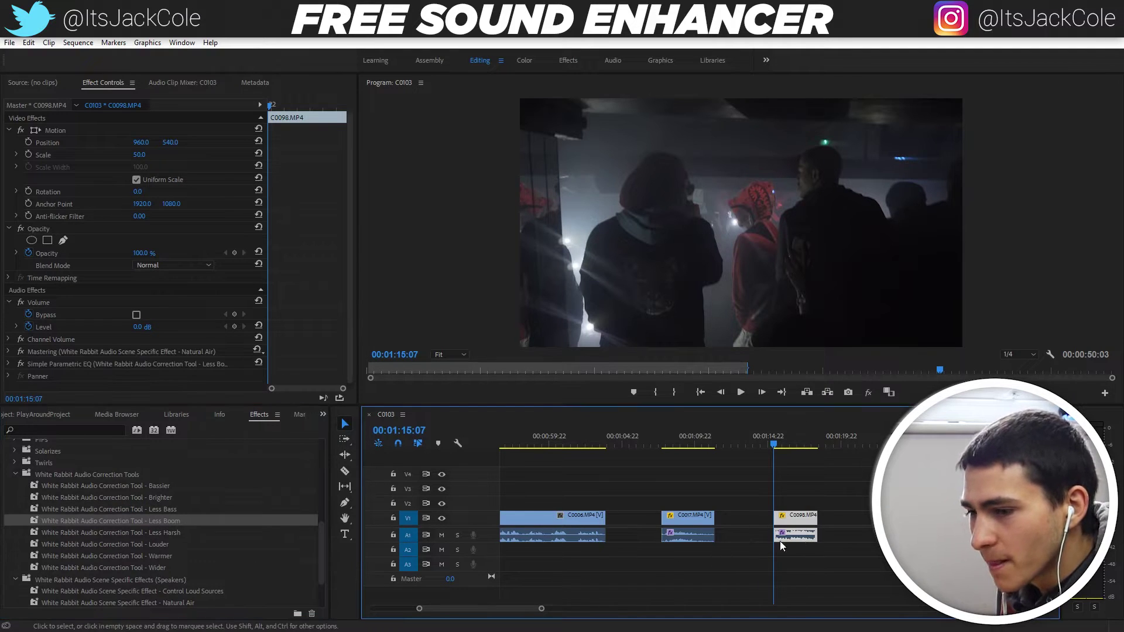
scroll(310, 308, down, 1)
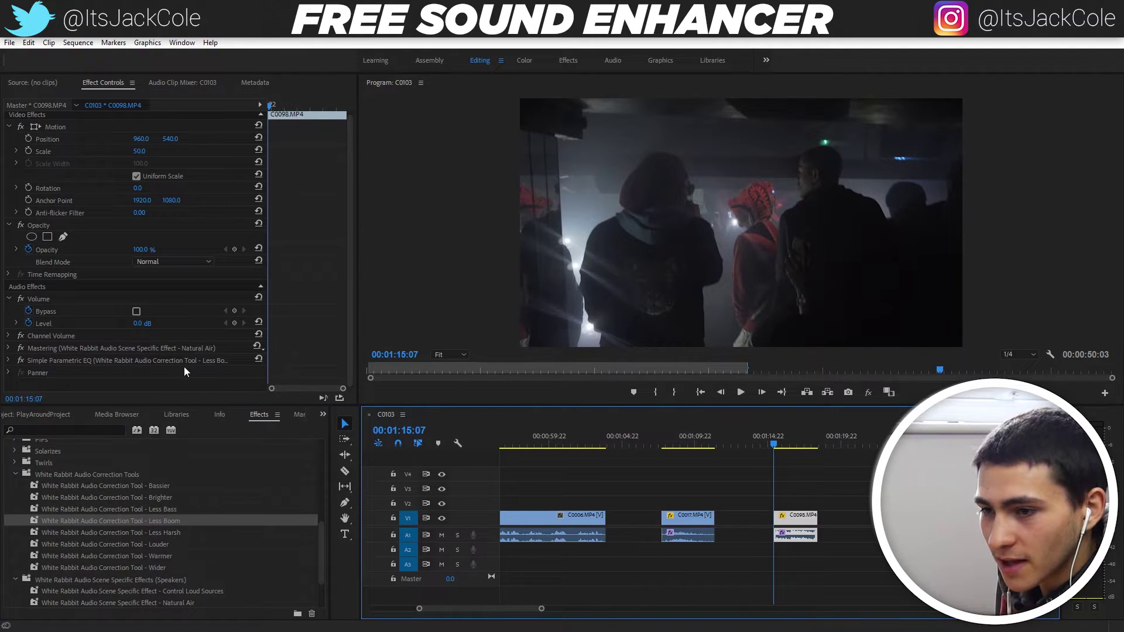
click(198, 362)
drag(159, 533, 798, 535)
click(859, 539)
Step: Play the C0098.MP4 clip to hear the correction presets, save the project, and return the playhead to 00:01:15:07
key(space)
click(862, 569)
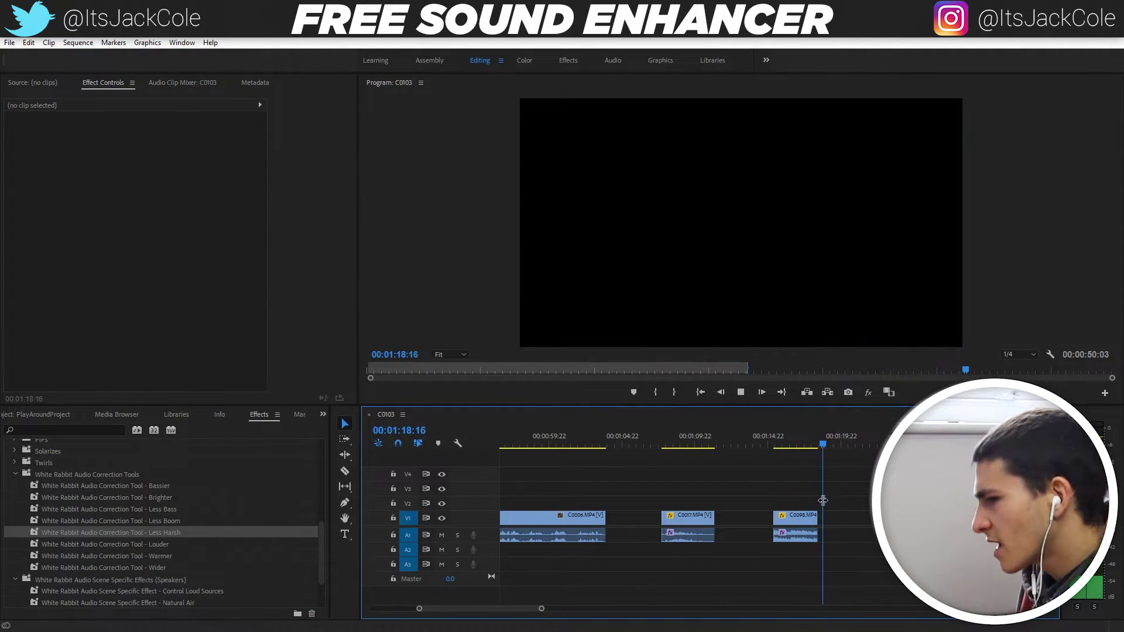
key(space)
key(ctrl+s)
click(774, 442)
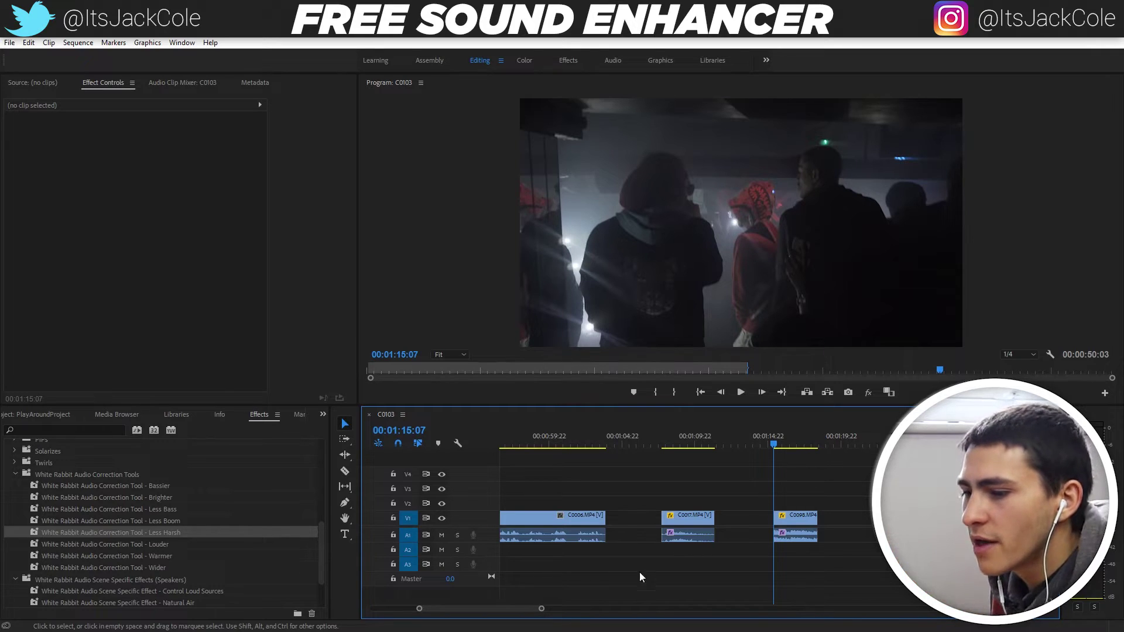
Step: Set the playhead to 00:01:20:20 and move the copied Canon camera clip MAH02132.MP4 earlier to start there
drag(540, 609, 618, 609)
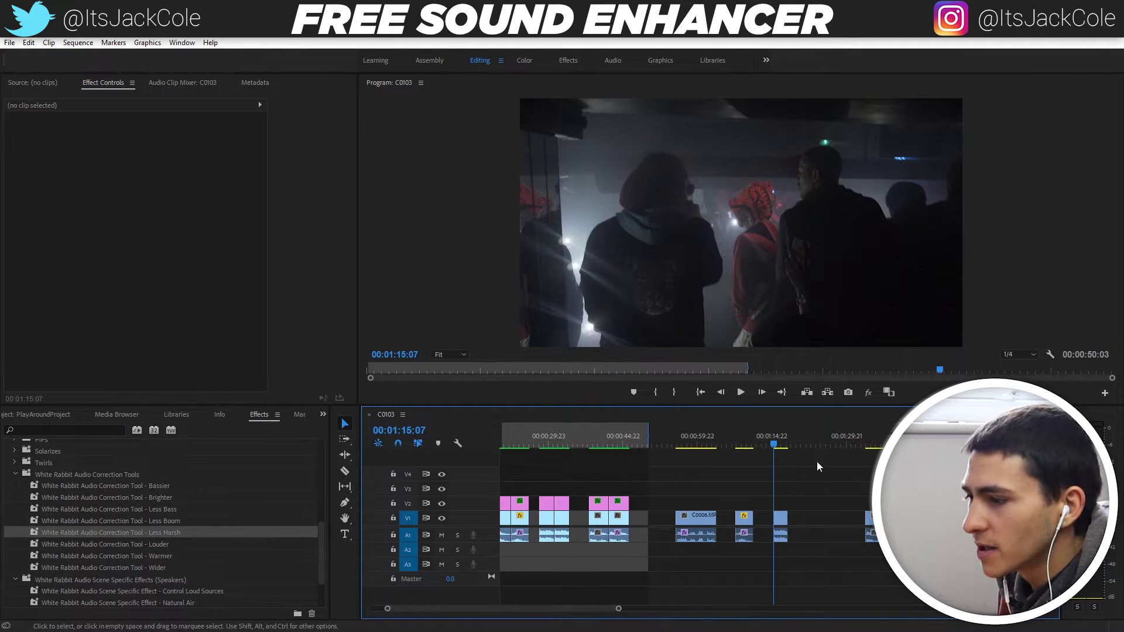
click(801, 440)
click(879, 520)
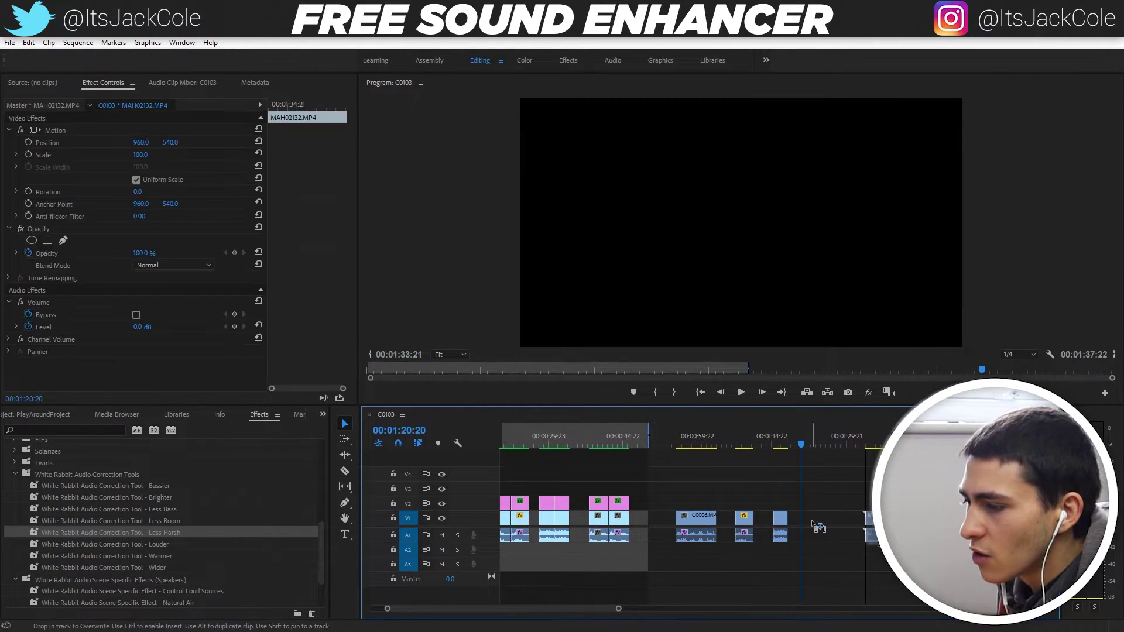
drag(862, 525, 808, 525)
click(827, 487)
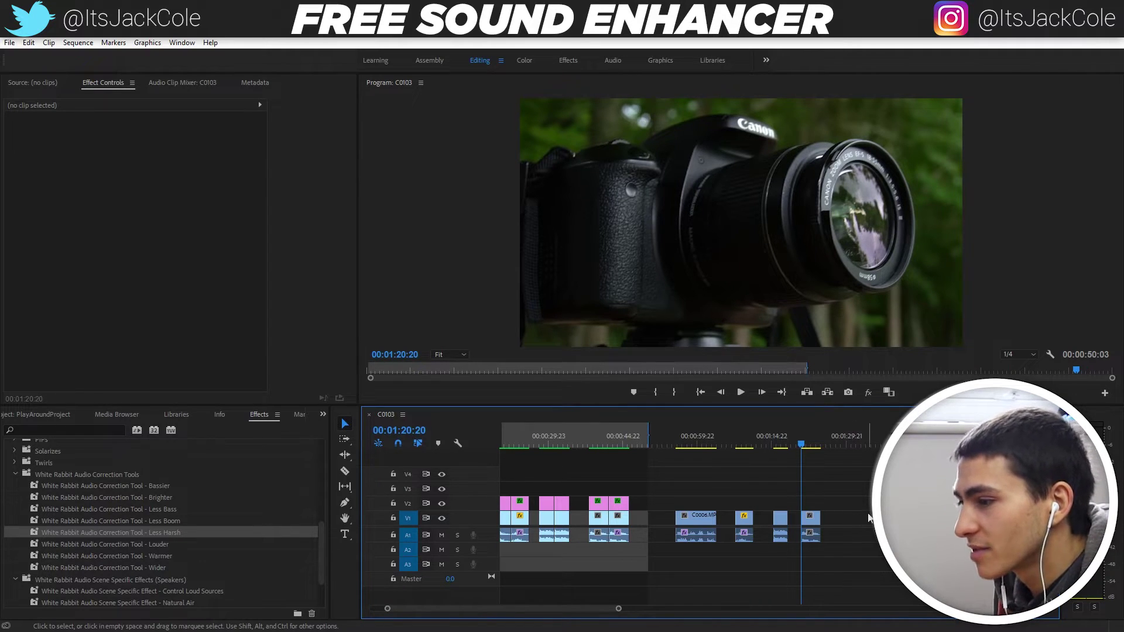
Step: Play the MAH02132.MP4 camera clip to hear its original sound, return to 00:01:20:20, and save the project
key(space)
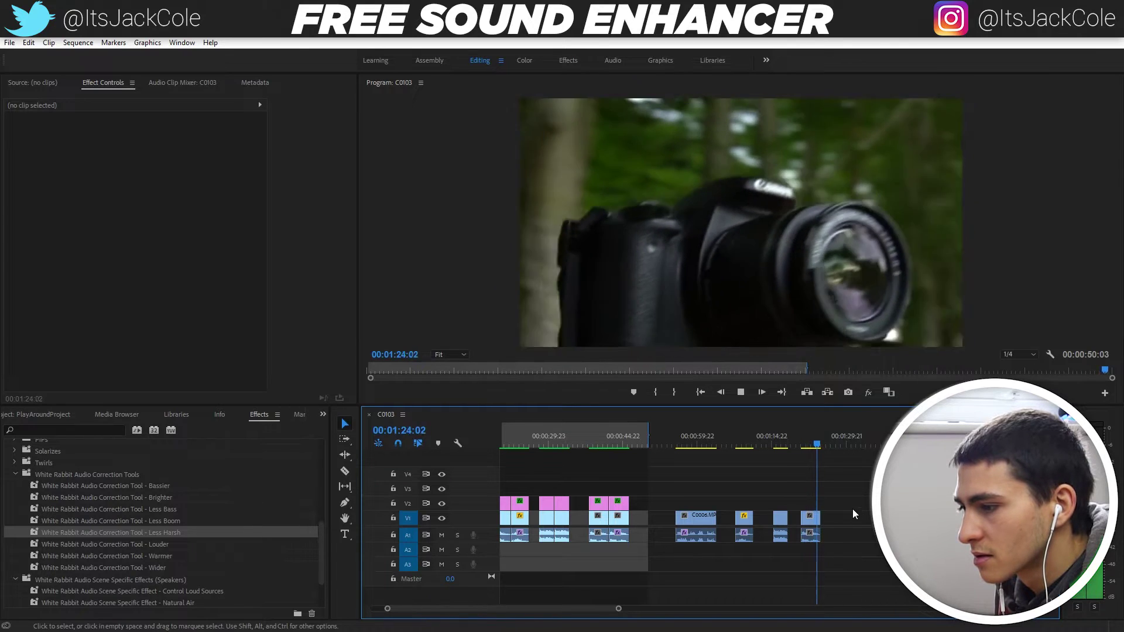
key(space)
key(ctrl+s)
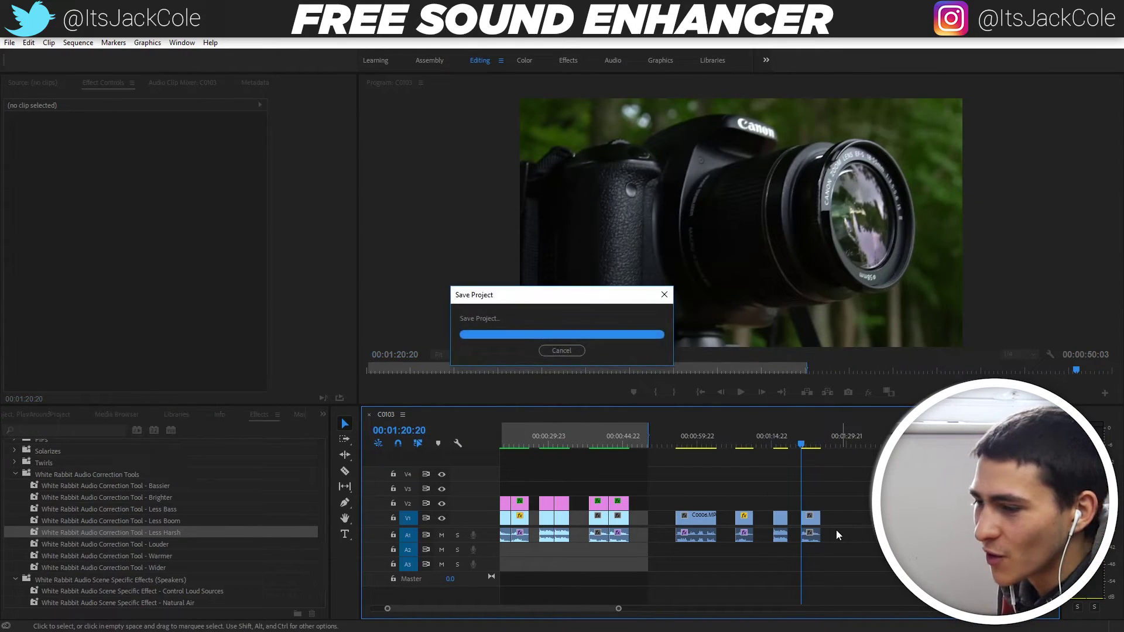
Step: Apply the White Rabbit Louder correction preset to the MAH02132.MP4 audio, and display the Mastering effect's Exciter Amount on the clip
click(817, 519)
drag(148, 544, 811, 534)
click(811, 533)
right_click(811, 534)
mouse_move(849, 585)
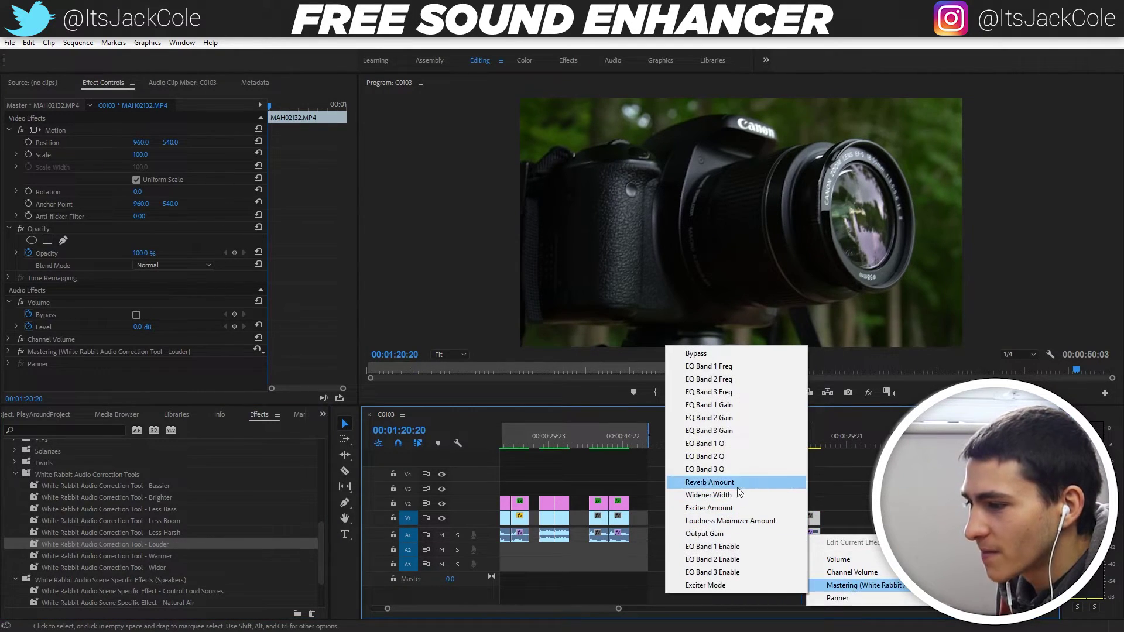
click(761, 508)
Step: Open the Mastering effect editor for the MAH02132.MP4 audio, look at its preset options, and close the editor
right_click(812, 535)
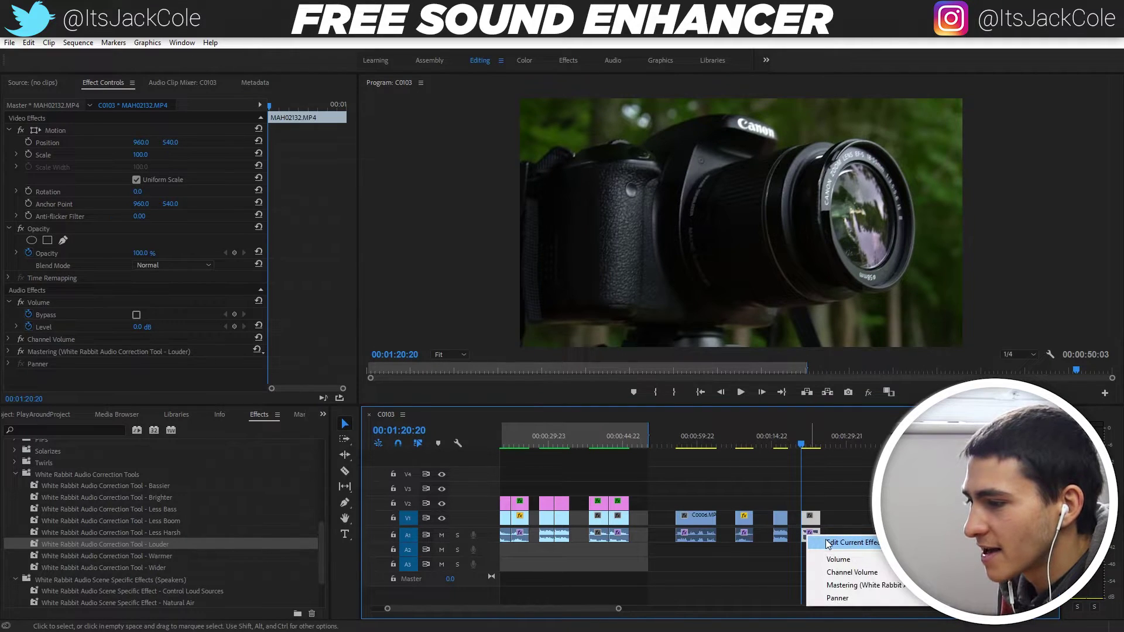
click(826, 537)
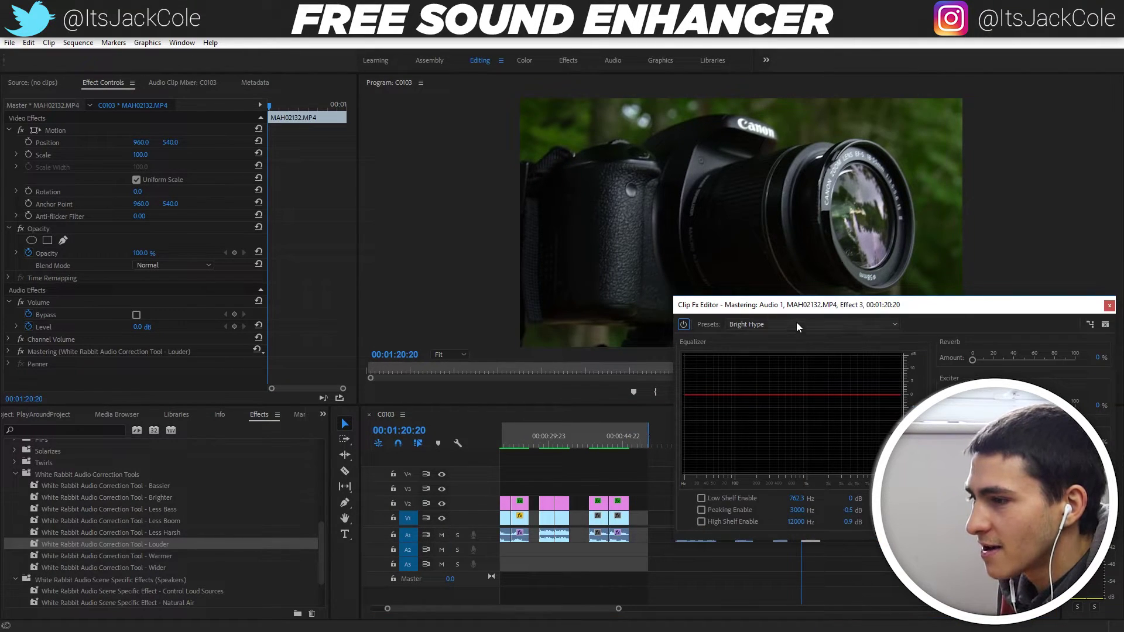
click(763, 327)
click(767, 334)
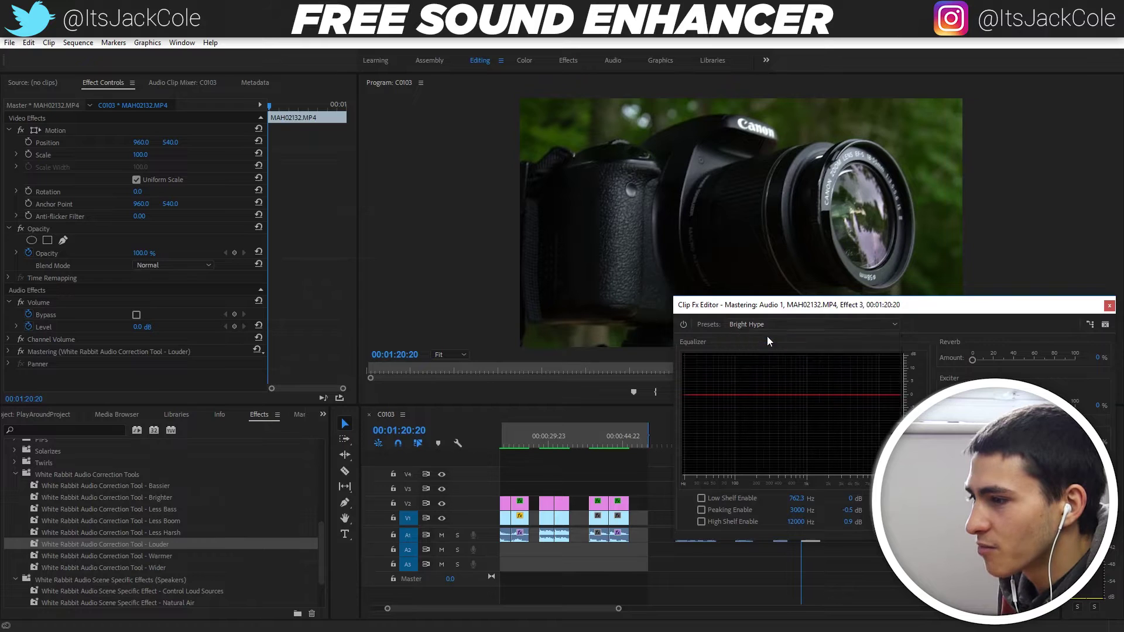
click(1109, 305)
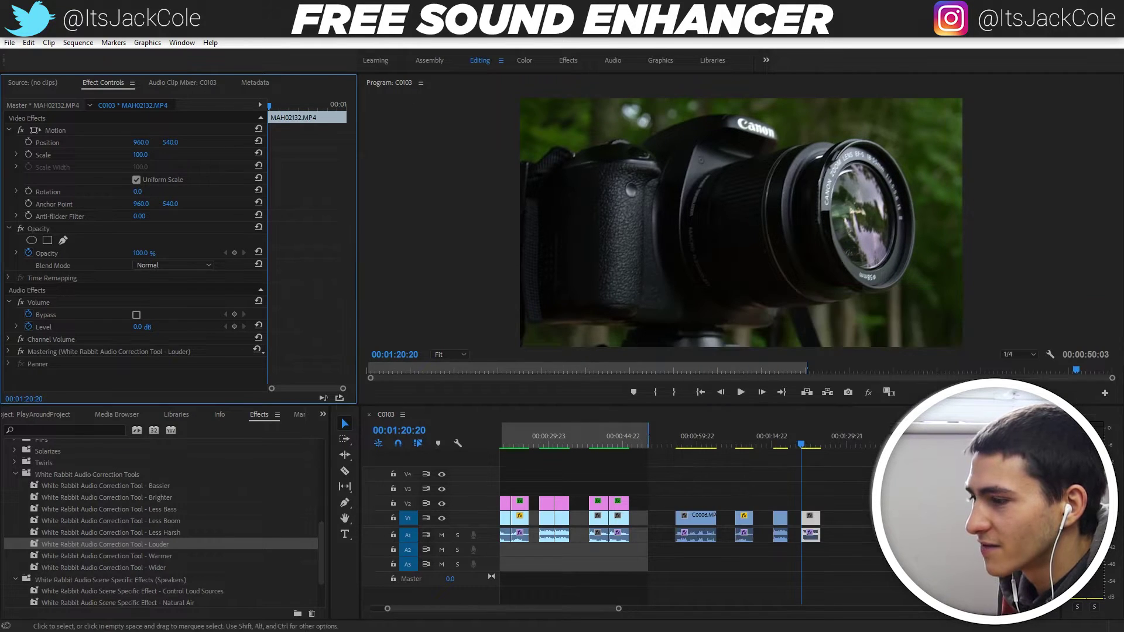
Step: Play the MAH02132.MP4 camera clip with the Louder preset applied, and return the playhead to 00:01:20:20
key(space)
click(839, 521)
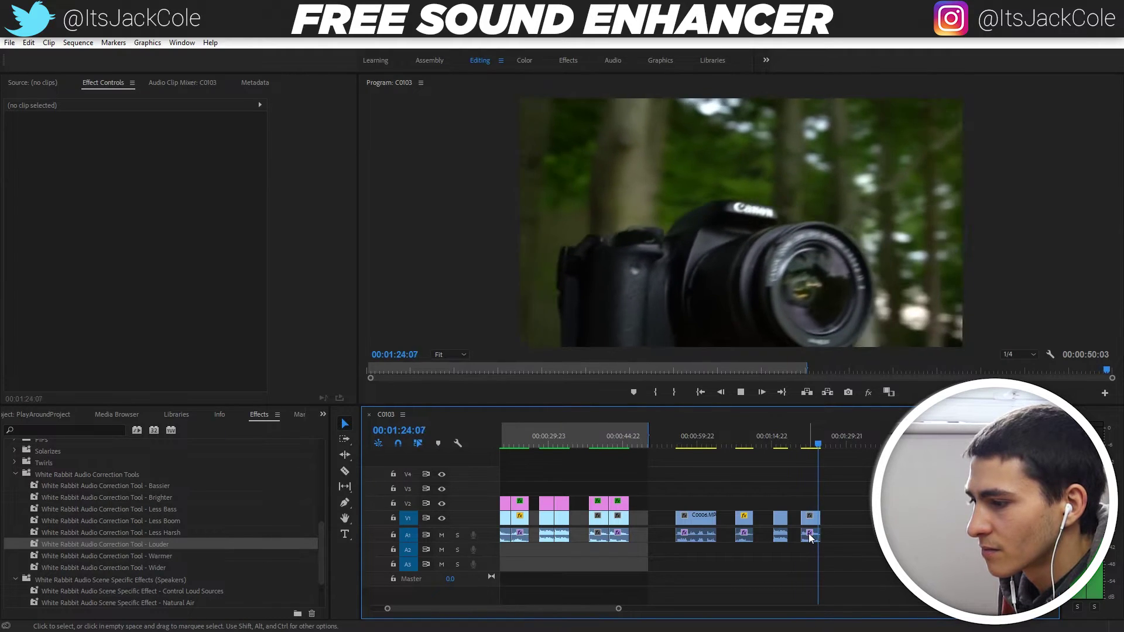
click(809, 535)
click(802, 443)
click(847, 498)
Step: Play the MAH02132.MP4 clip with its Mastering effect editor open, close the editor, stop playback, and save the project
right_click(810, 534)
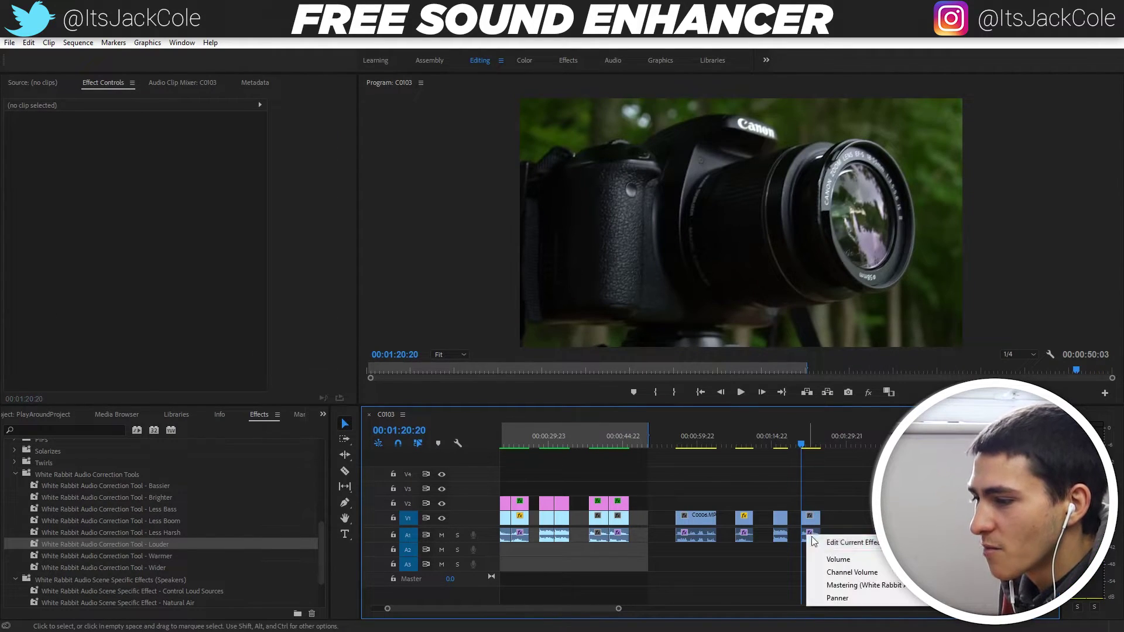
click(822, 542)
key(space)
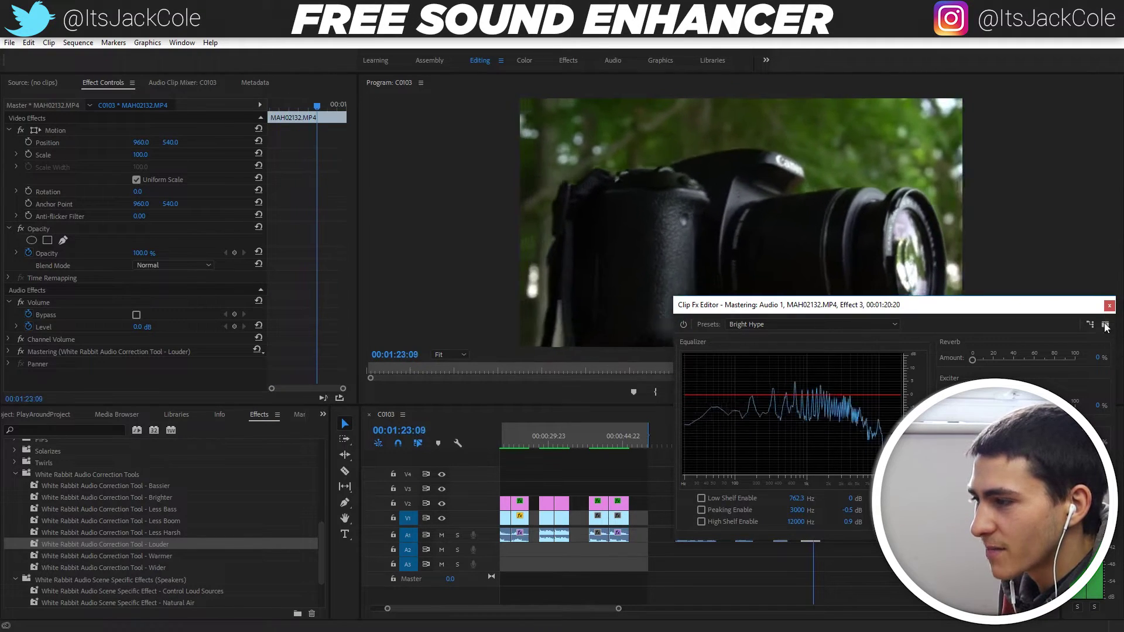
click(1109, 307)
key(space)
key(ctrl+s)
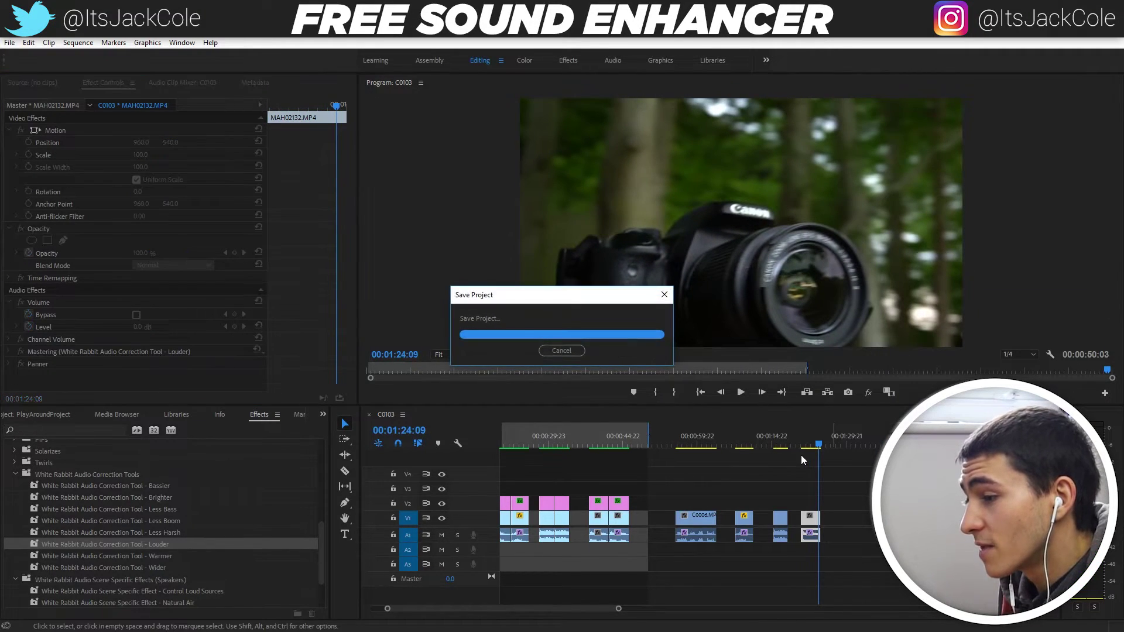
Step: Replay the MAH02132.MP4 clip from its start, return the playhead to 00:01:20:20, and save the project again
click(802, 454)
click(803, 441)
key(space)
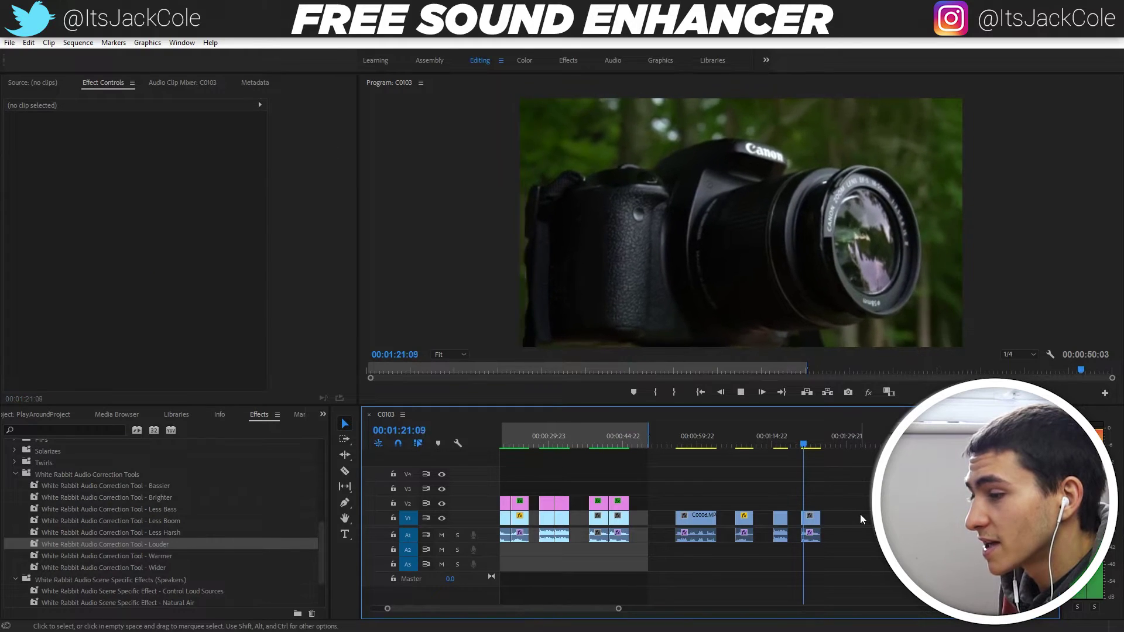
key(space)
key(d)
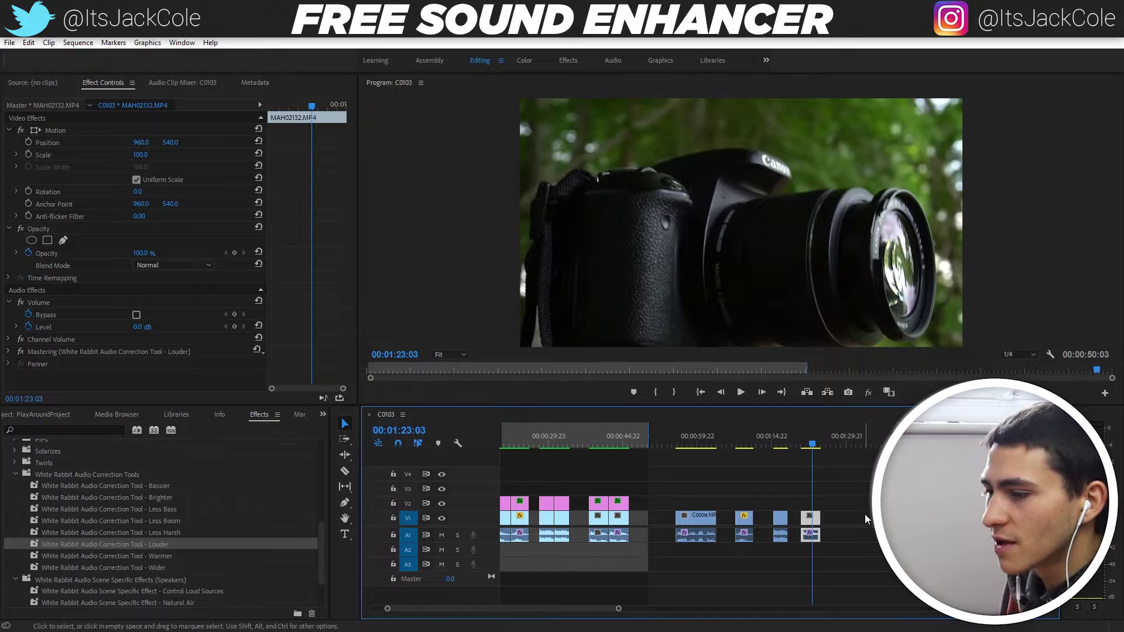
click(862, 509)
key(ctrl+s)
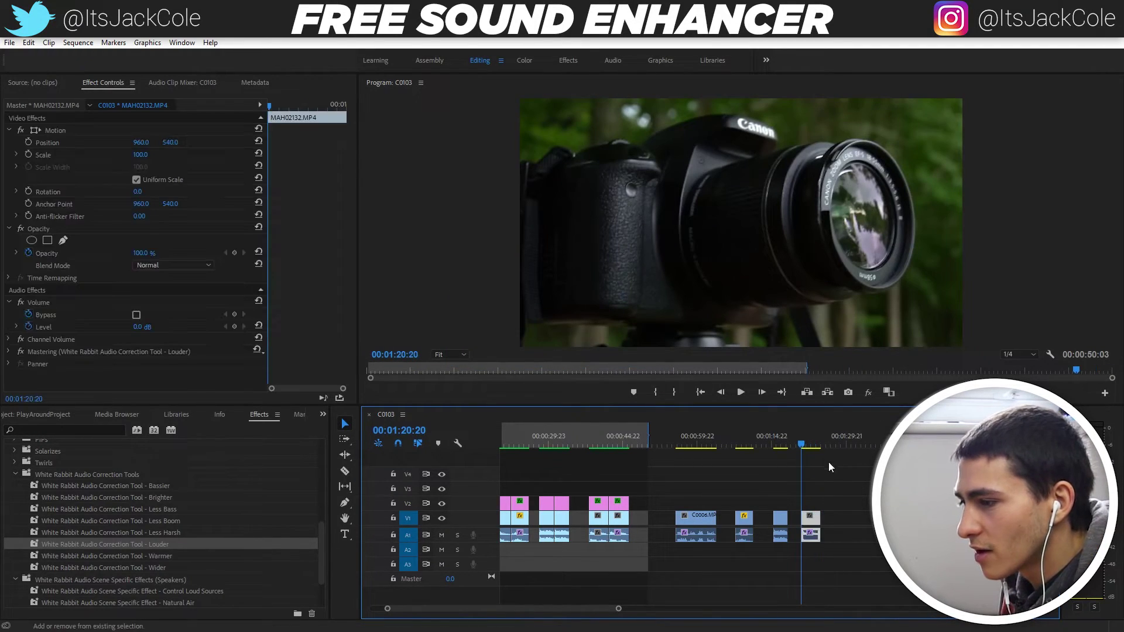
click(824, 478)
key(ctrl+s)
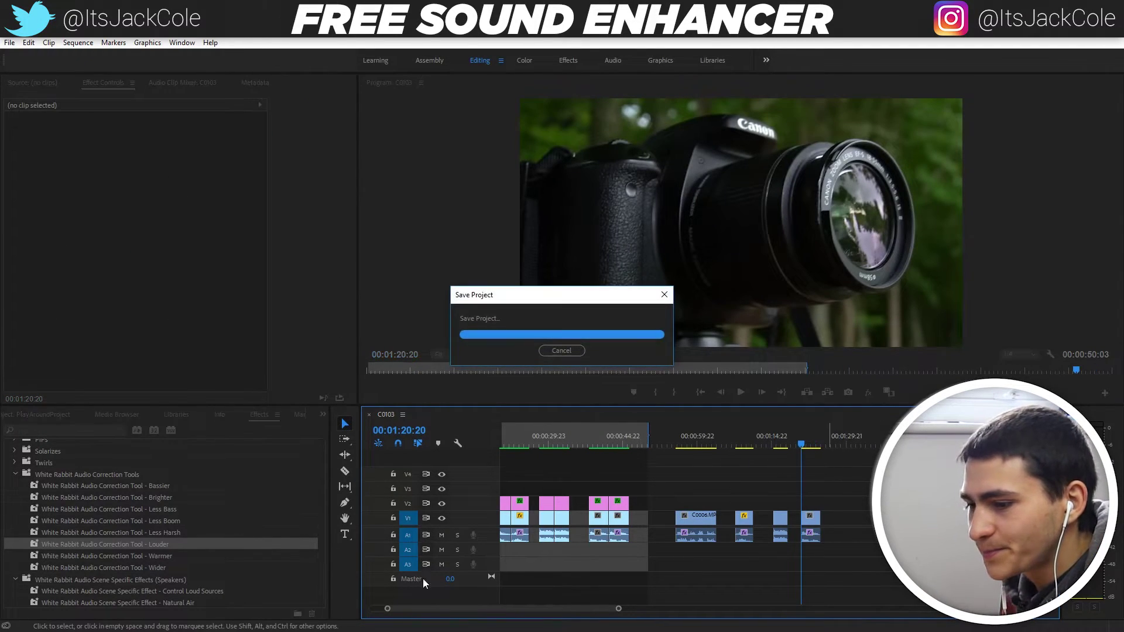
Step: Switch to File Explorer and open FreeAudioPresetsPackV1-Premiere.zip inside the FreeWhiteRabbitAudioPresetsPack_V1.0 archive
click(415, 587)
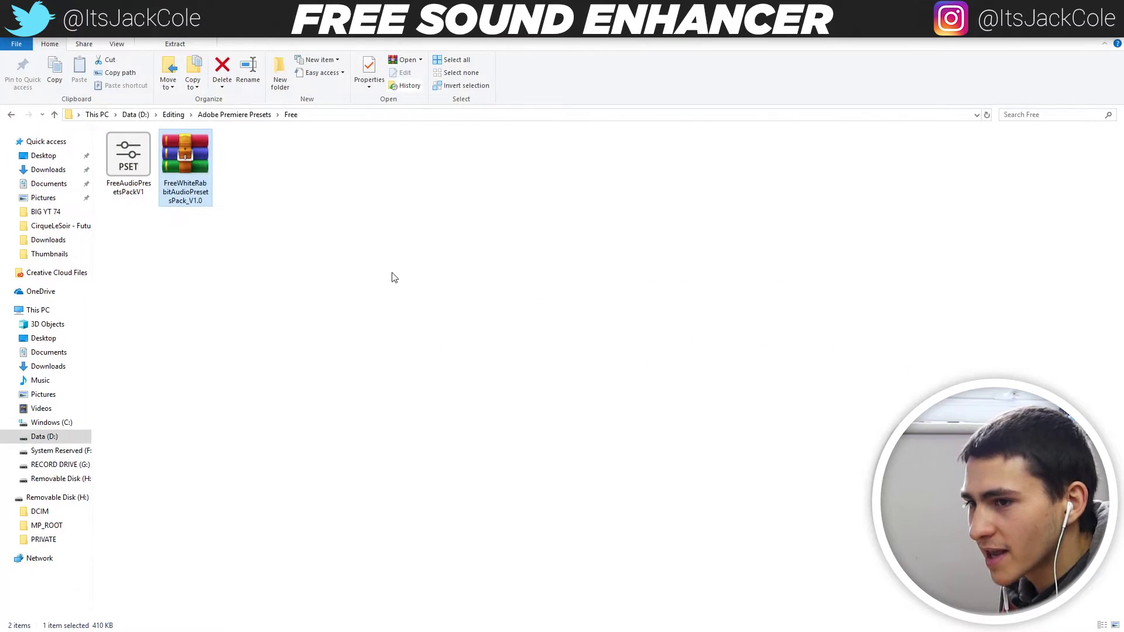
double_click(182, 177)
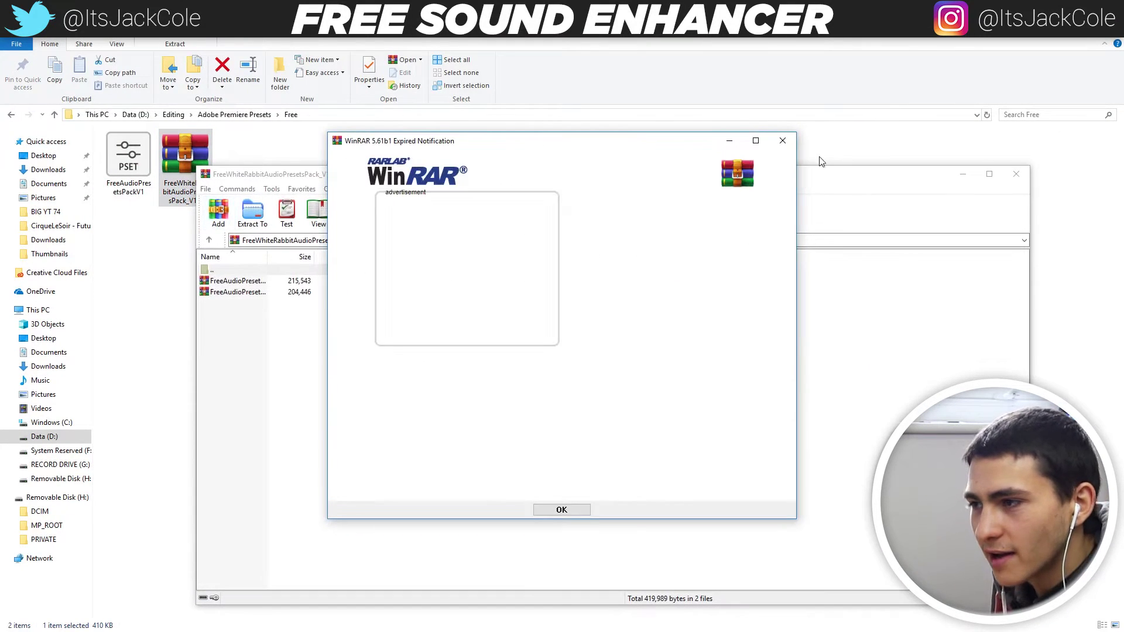
click(783, 141)
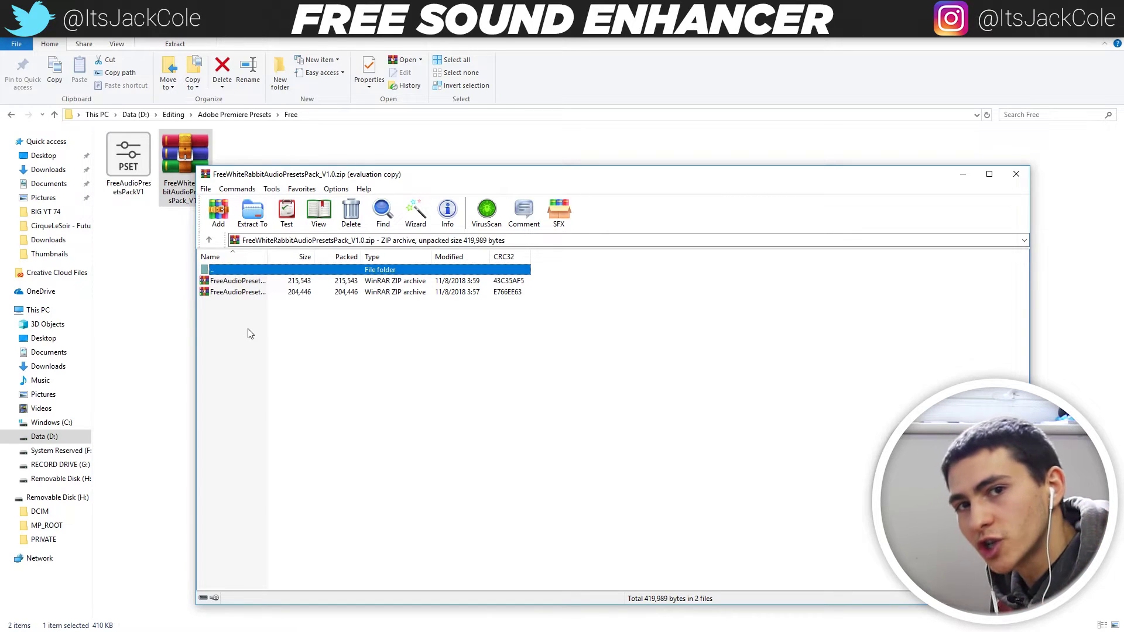
double_click(249, 294)
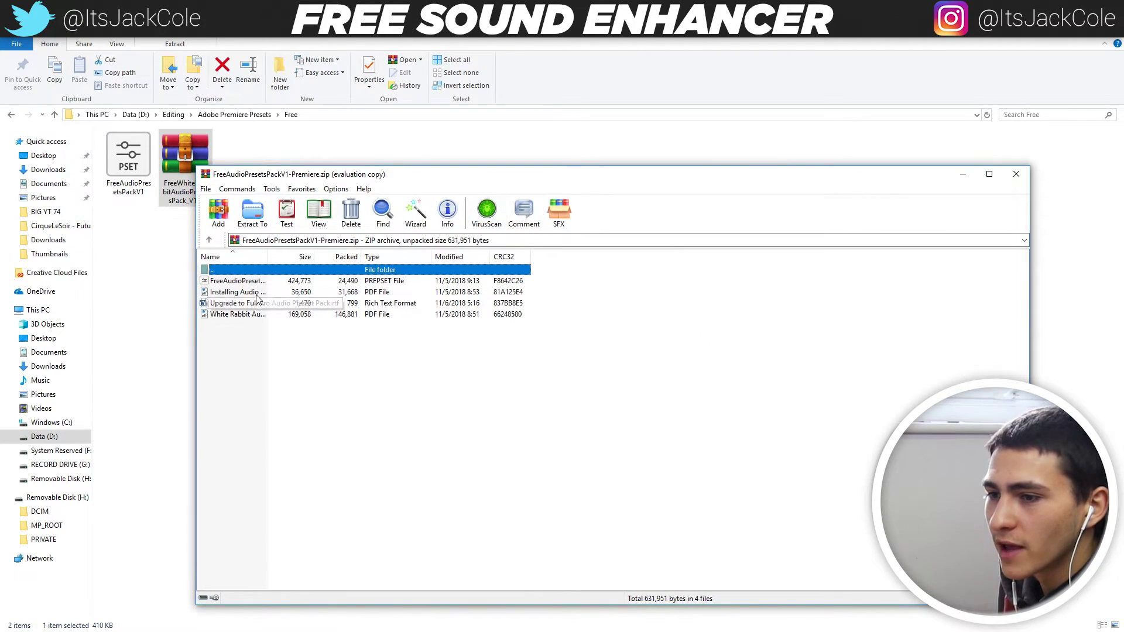
Step: Open the archive's Upgrade to Full rich text document in Word, maximised, and examine the upgrade price, included presets and upgrade link
click(247, 306)
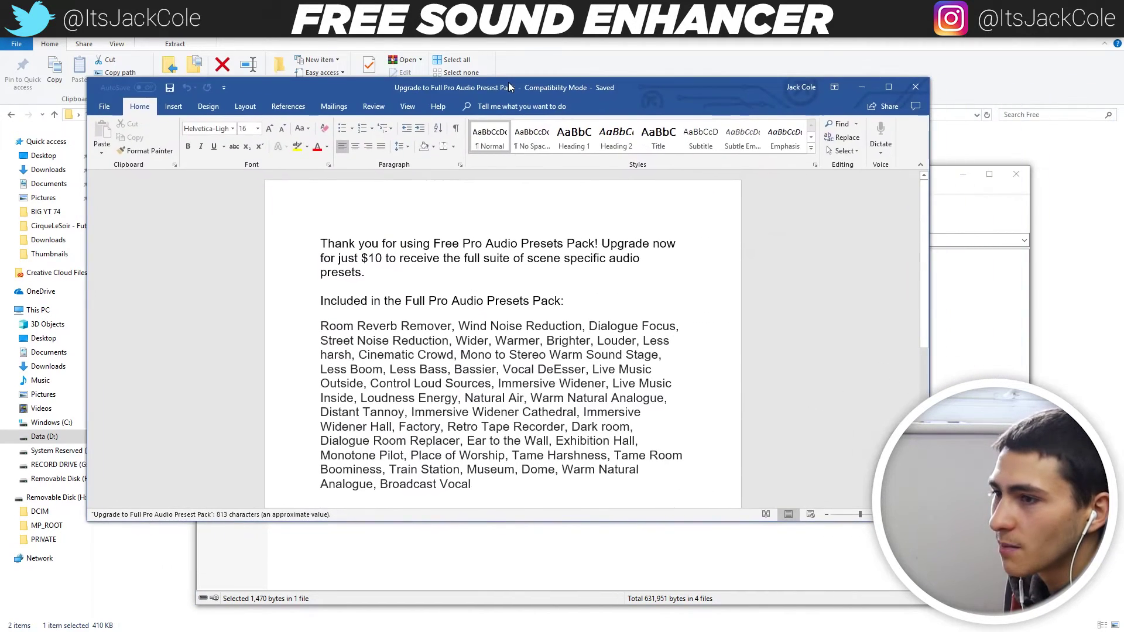
double_click(630, 93)
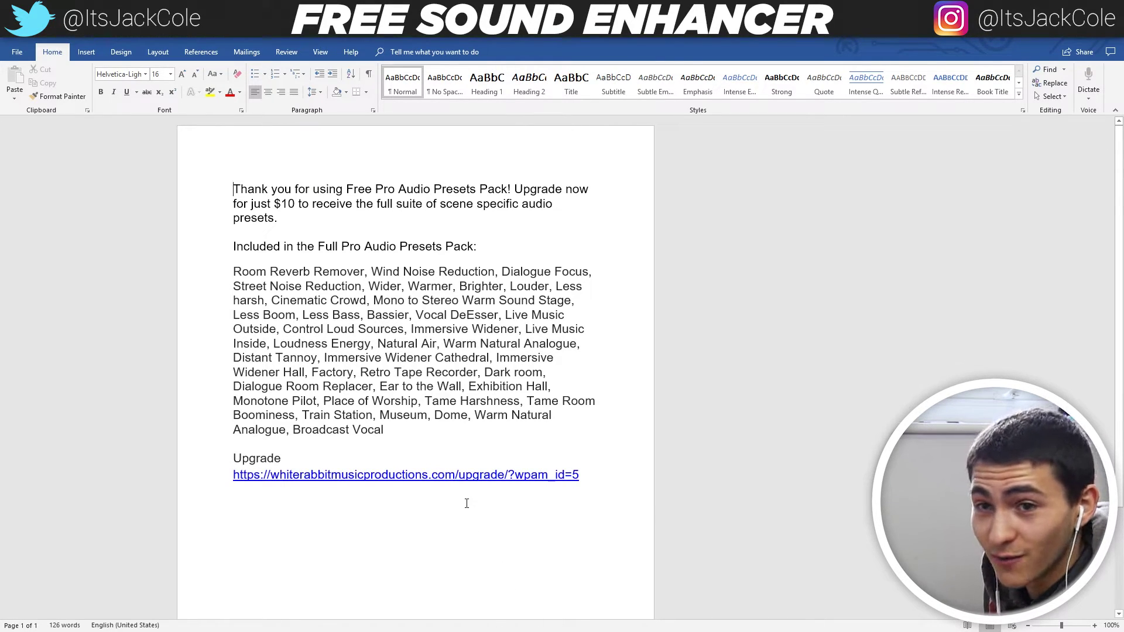
click(290, 204)
click(382, 232)
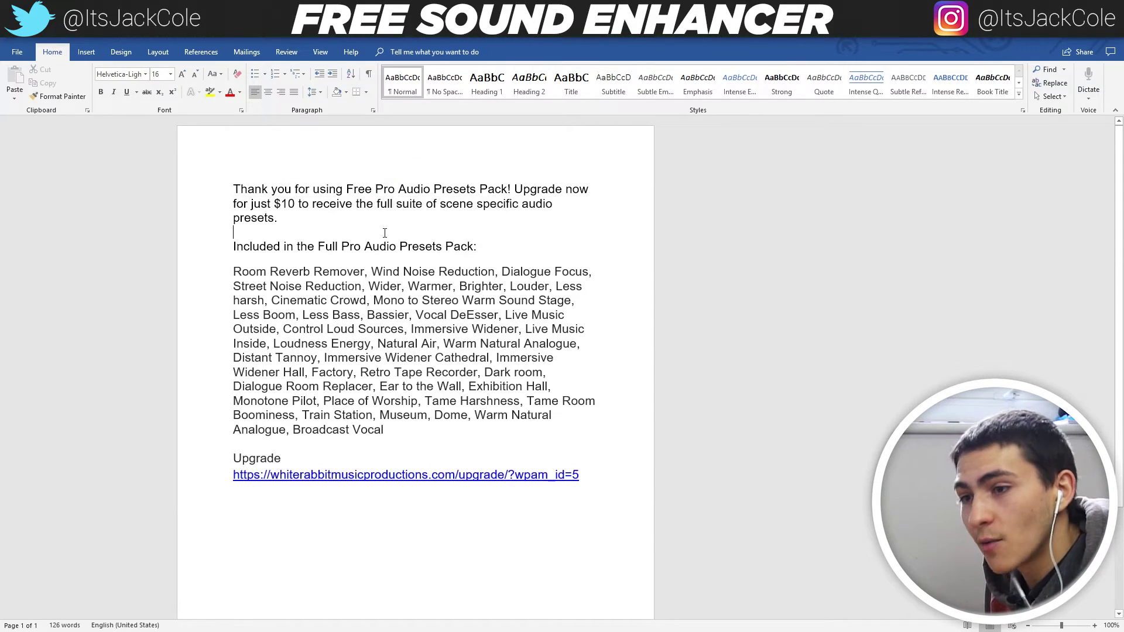
triple_click(548, 480)
click(612, 488)
click(466, 475)
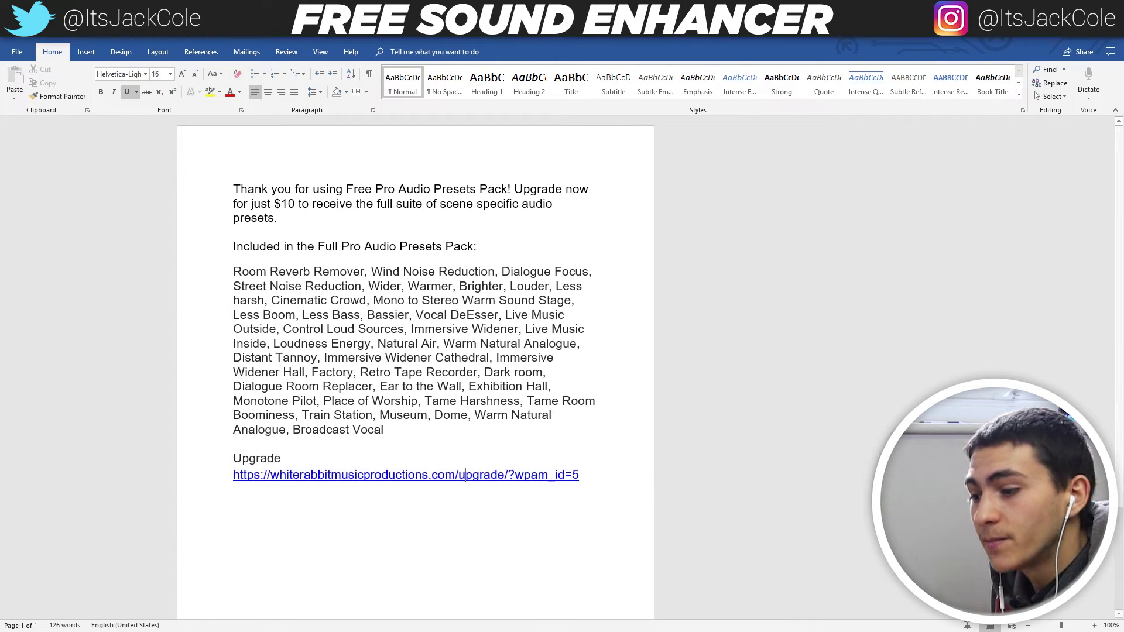
Step: Close the Word upgrade document and both WinRAR archive windows
right_click(562, 631)
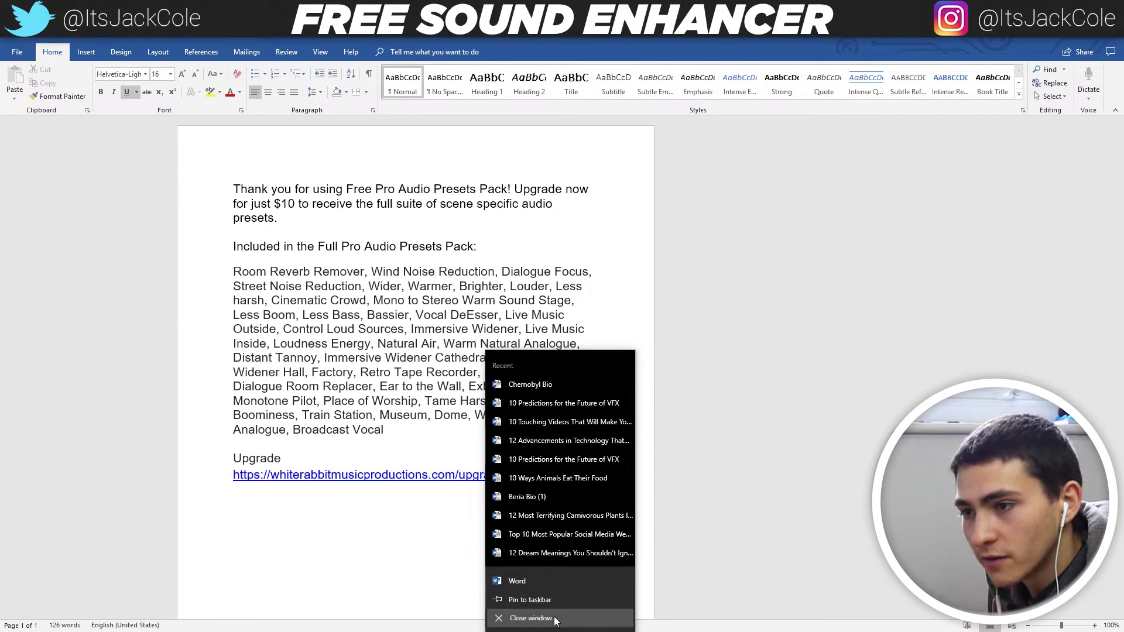
click(555, 619)
click(554, 402)
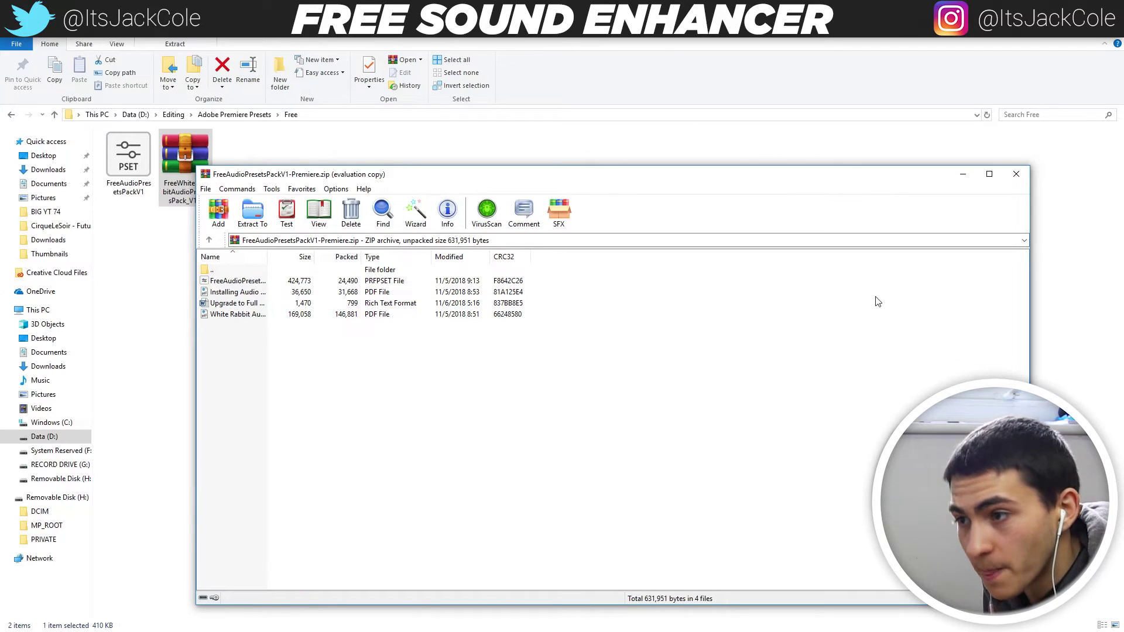
click(1016, 174)
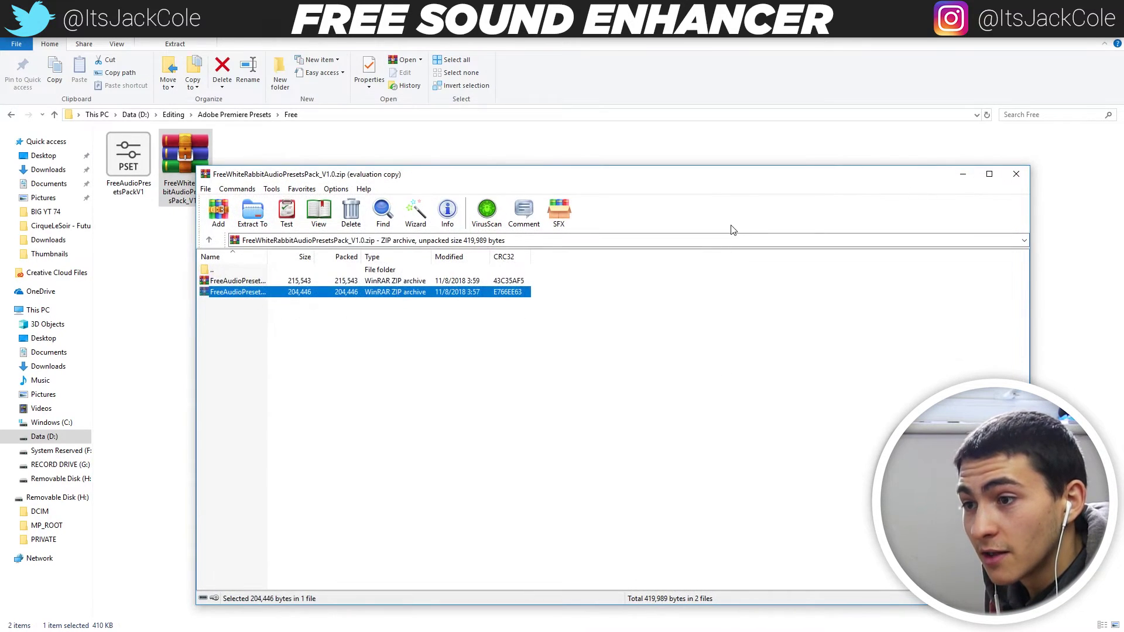
click(1016, 174)
drag(885, 164, 659, 274)
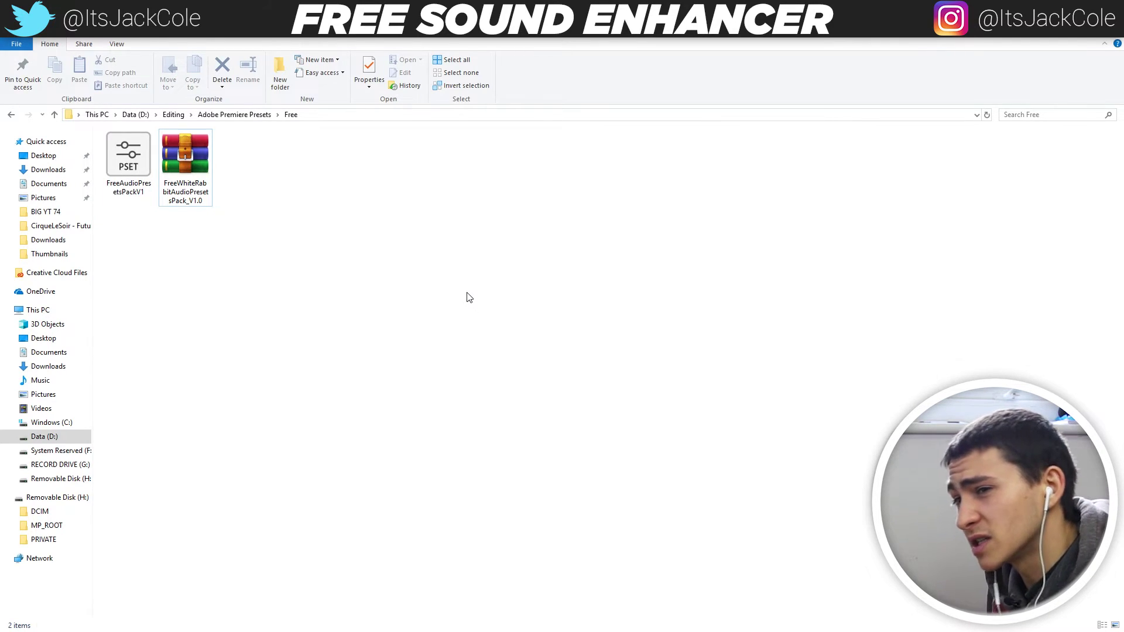
Step: Browse up to the Editing folder, reopen its Adobe Premiere Presets folder, and point out the FreeAudioPresetsPackV1 preset file
click(234, 116)
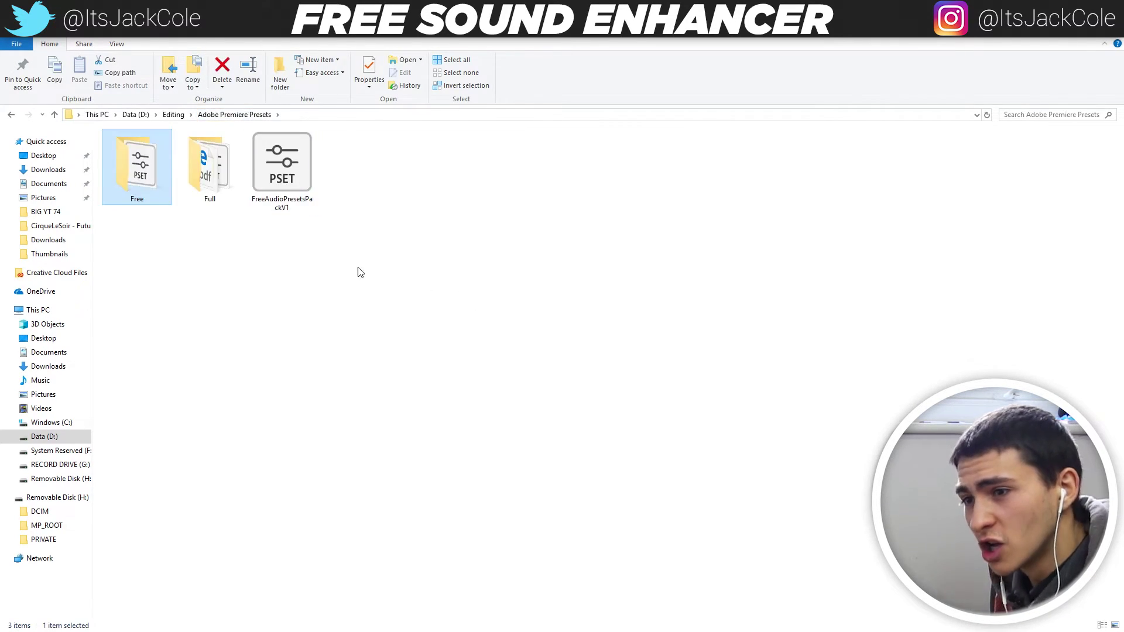
click(172, 114)
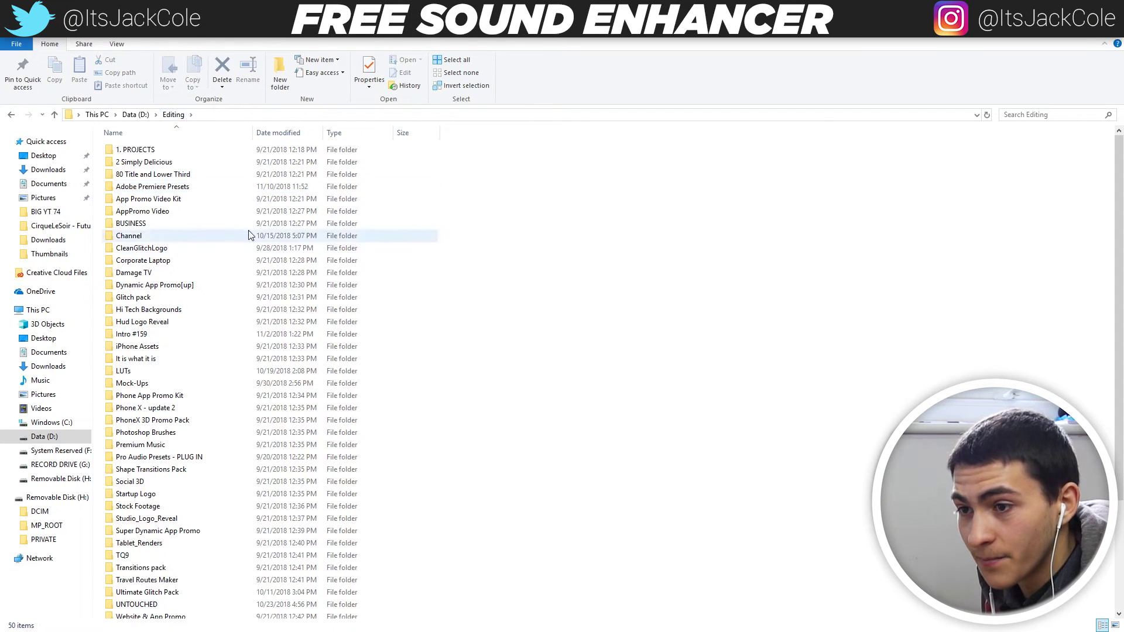
double_click(187, 186)
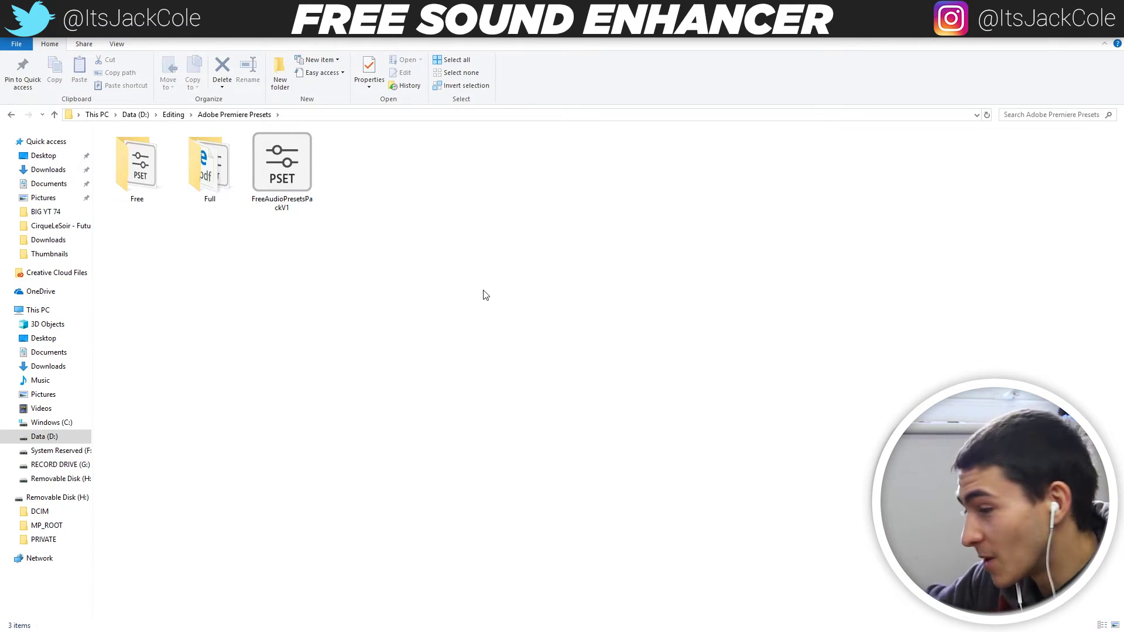
click(287, 176)
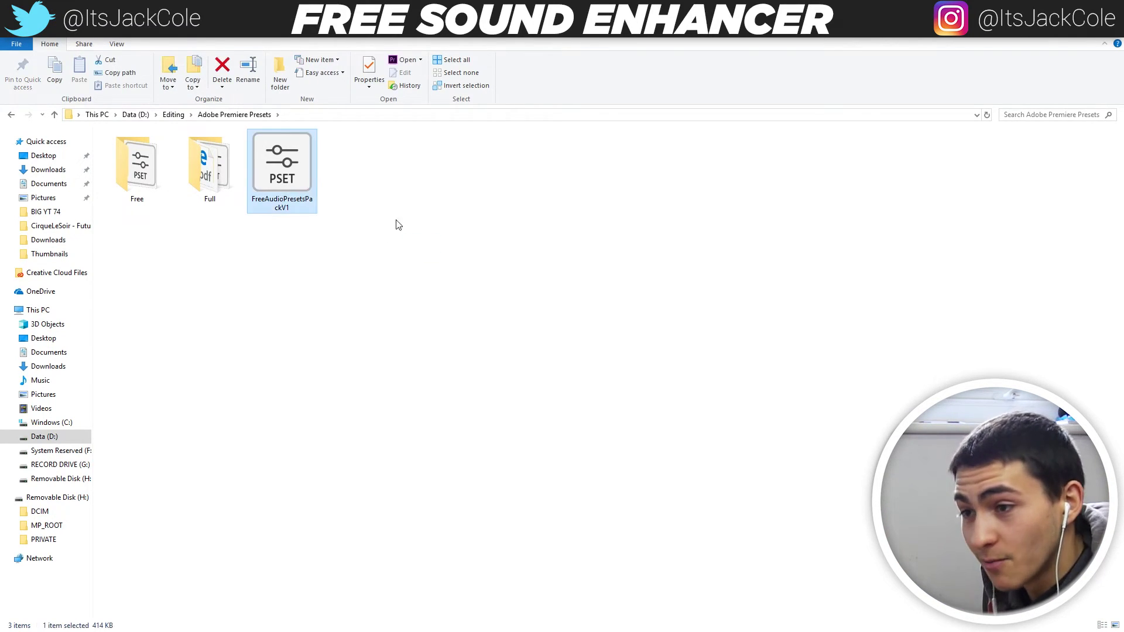
click(462, 224)
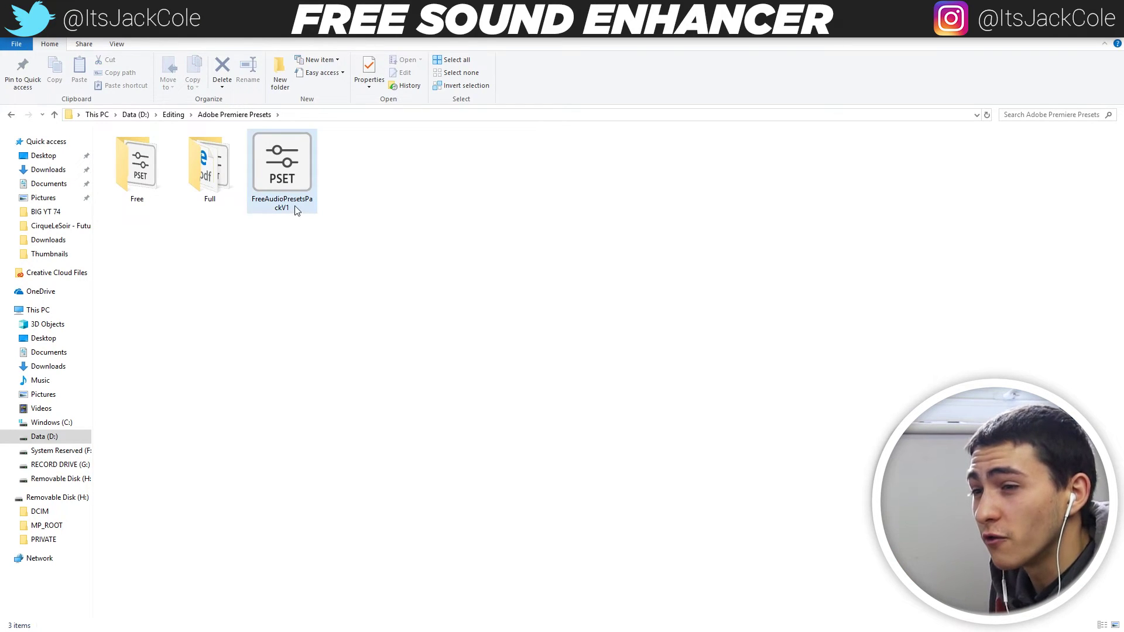